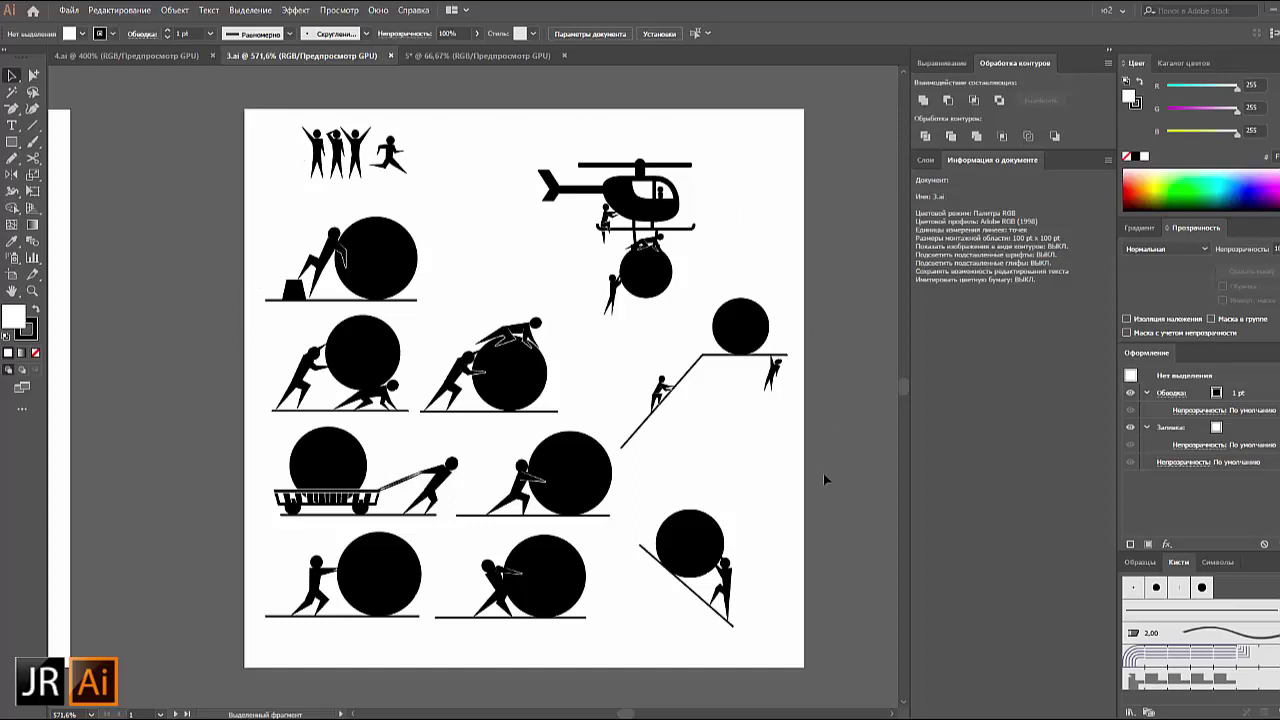
- Bring 4.ai's yellow artboard with the glass lottery globe up close, filling the window
left_click(130, 55)
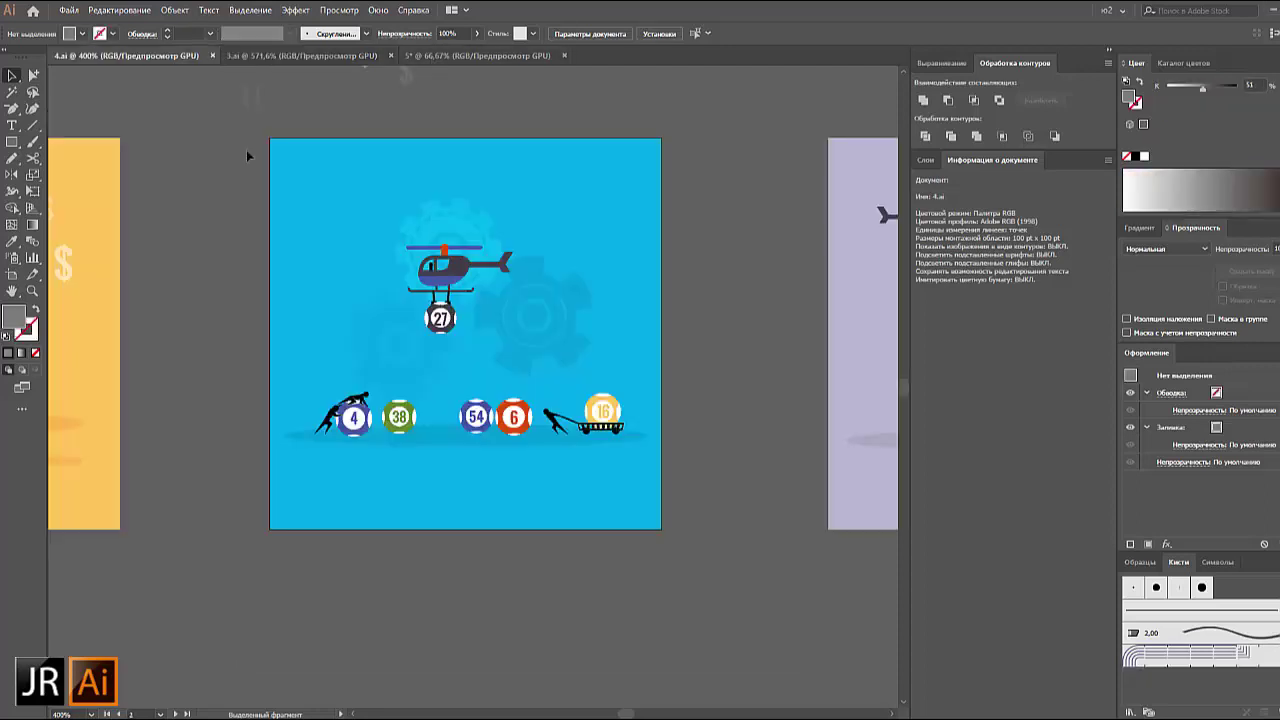
key("ctrl+minus")
left_click_drag(284, 216, 627, 230)
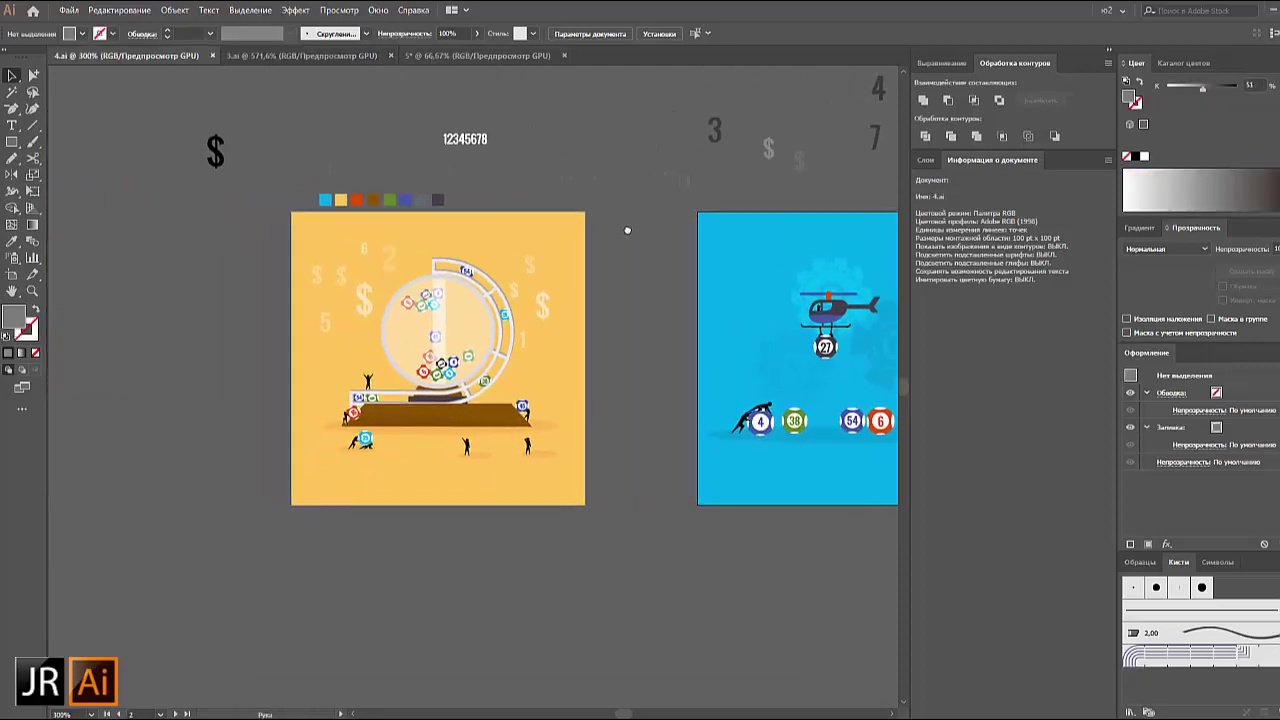
key("ctrl+plus")
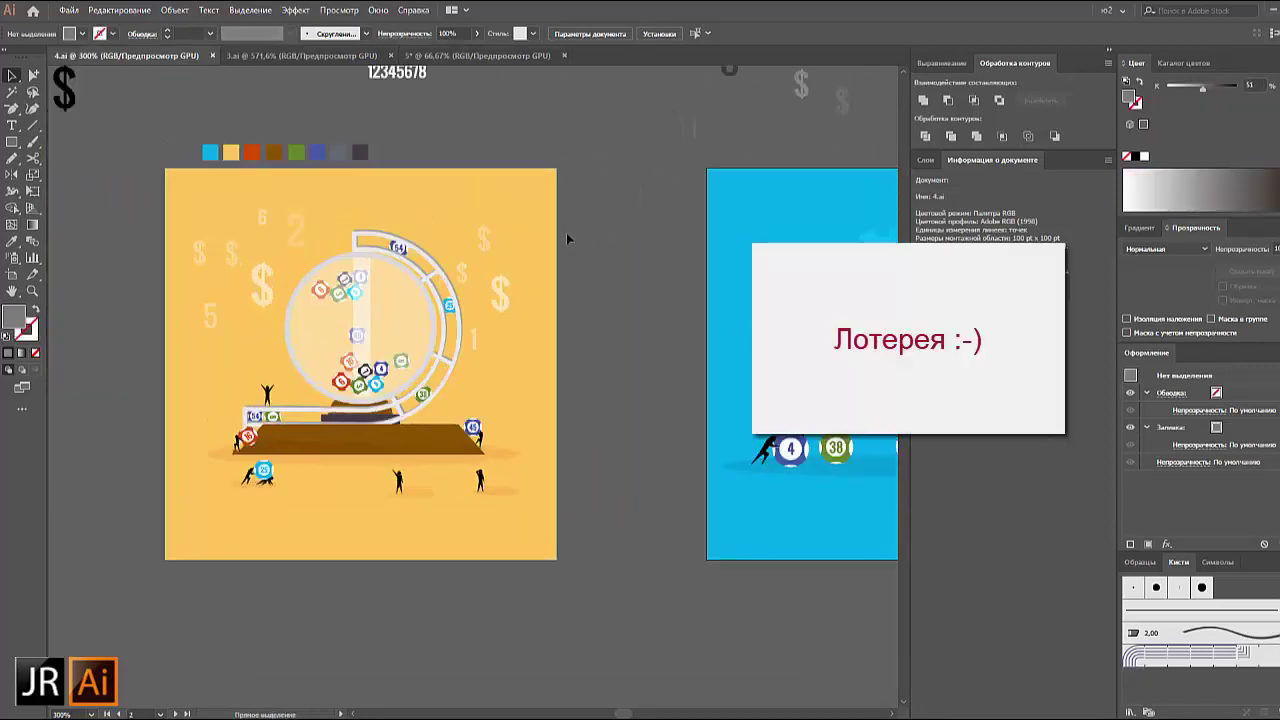
key("ctrl+plus")
key("ctrl+plus")
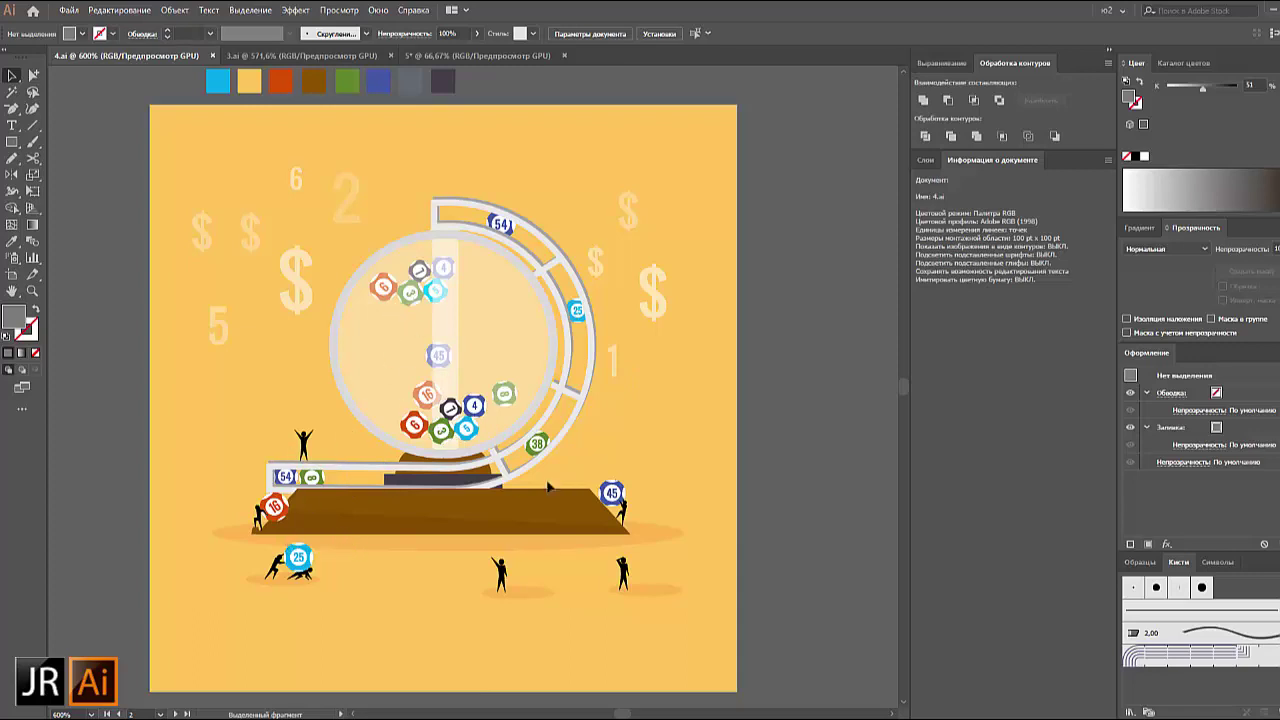
- Pan across the blue helicopter and lilac artboards, then bring up the 3.ai silhouette sheet
left_click_drag(881, 486, 205, 477)
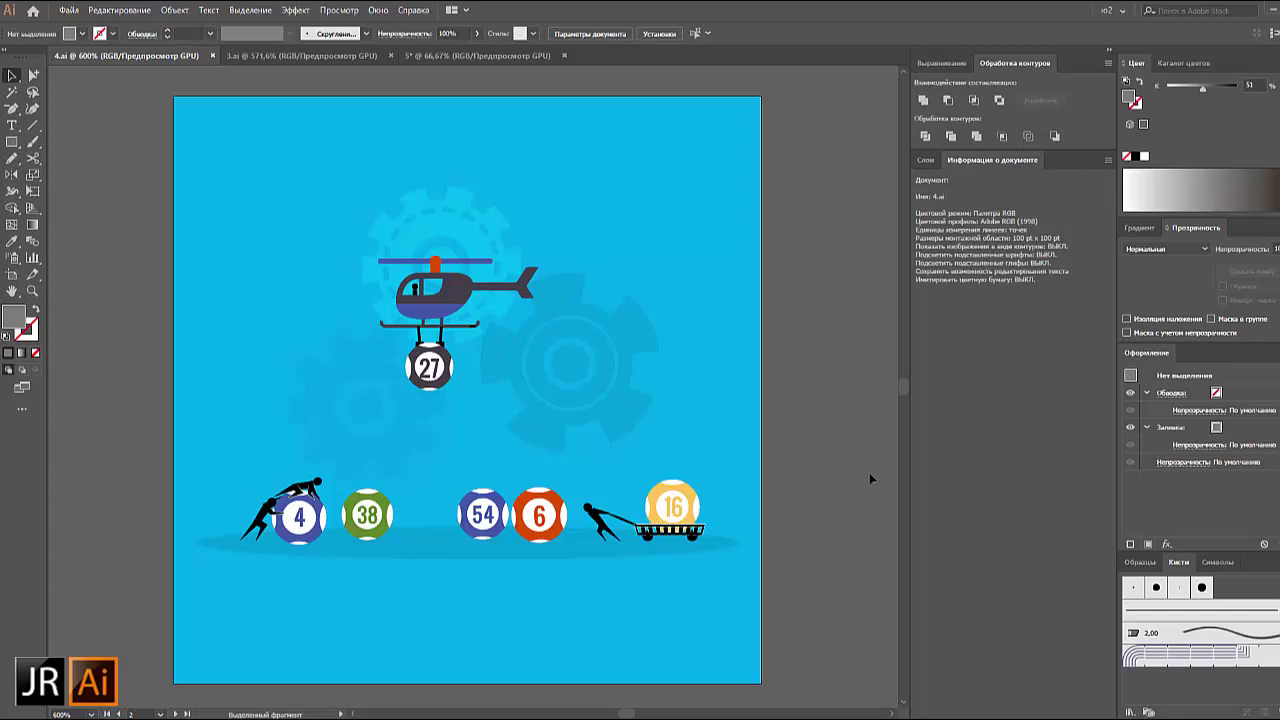
mouse_move(870, 479)
left_mouse_down()
mouse_move(140, 466)
mouse_move(771, 480)
left_mouse_up()
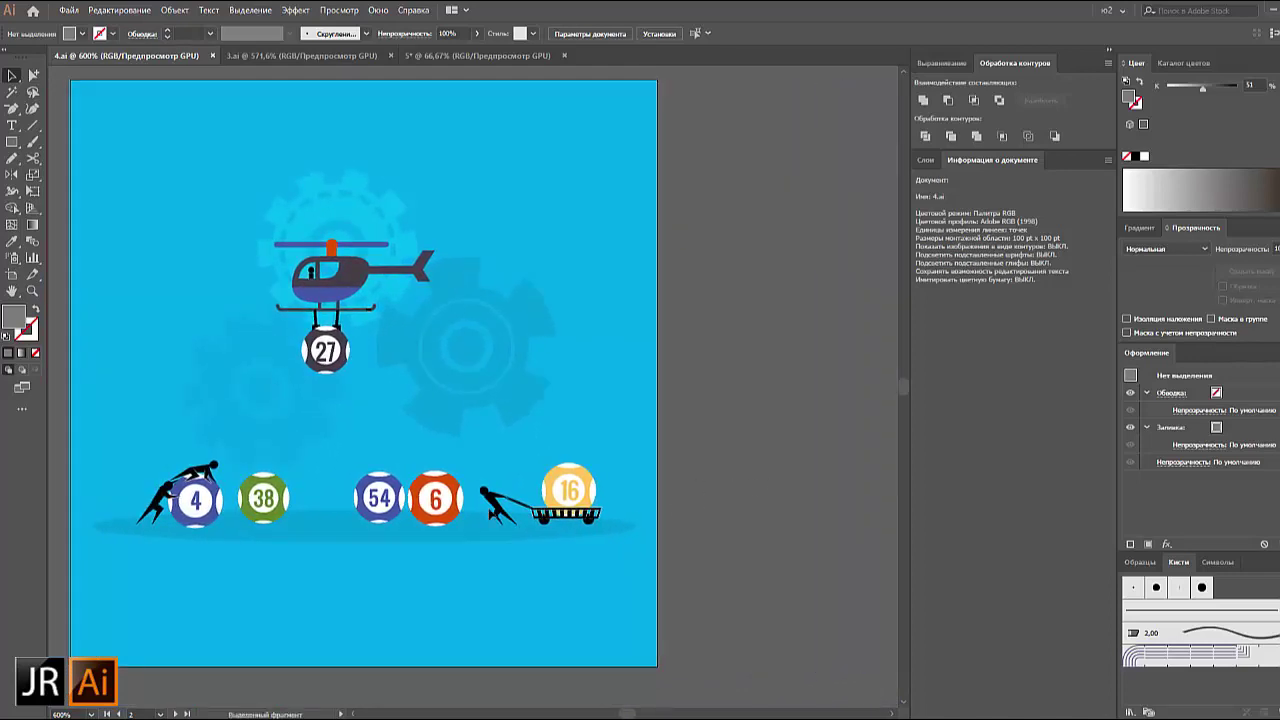
mouse_move(757, 511)
left_mouse_down()
mouse_move(205, 492)
mouse_move(143, 514)
left_mouse_up()
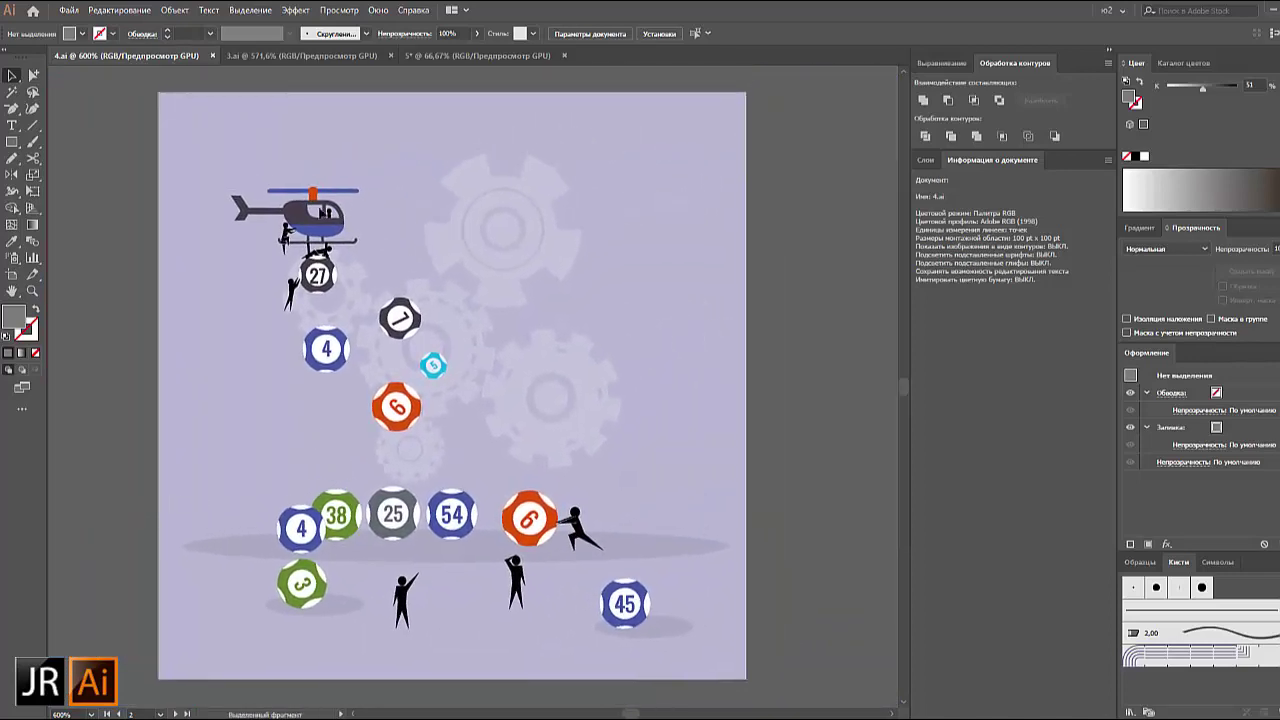
left_click_drag(214, 429, 632, 416)
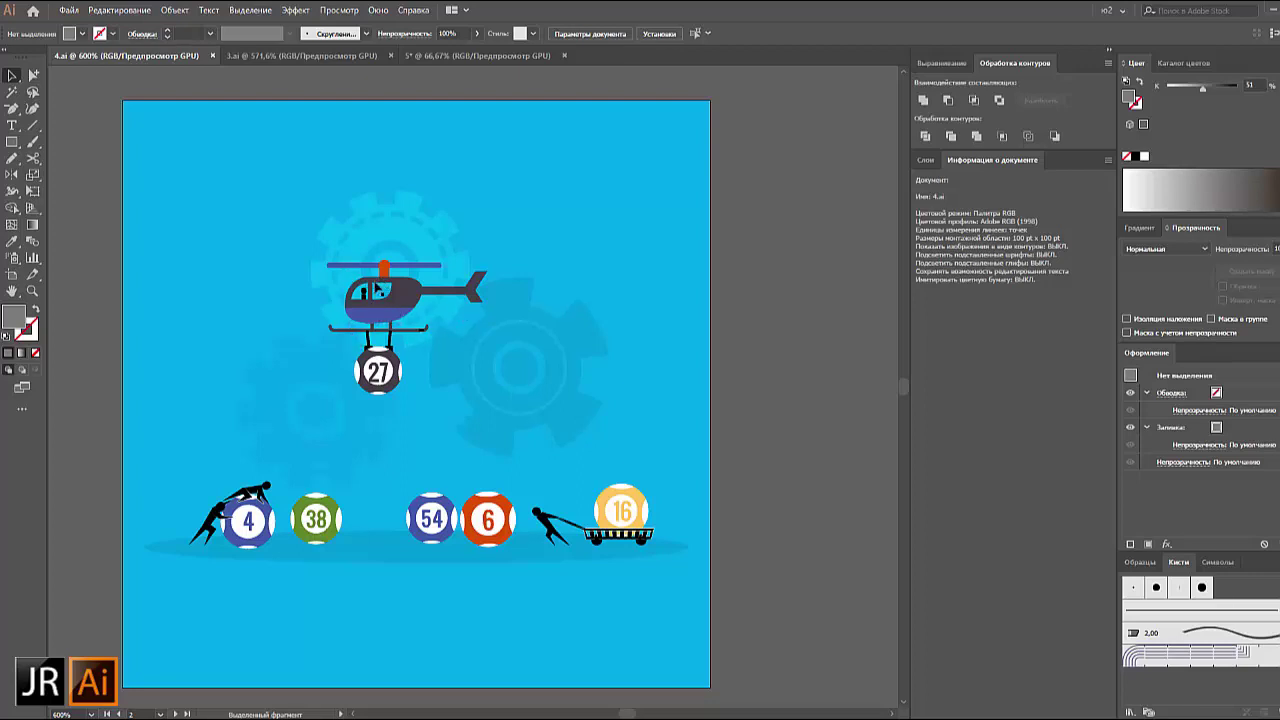
left_click(255, 56)
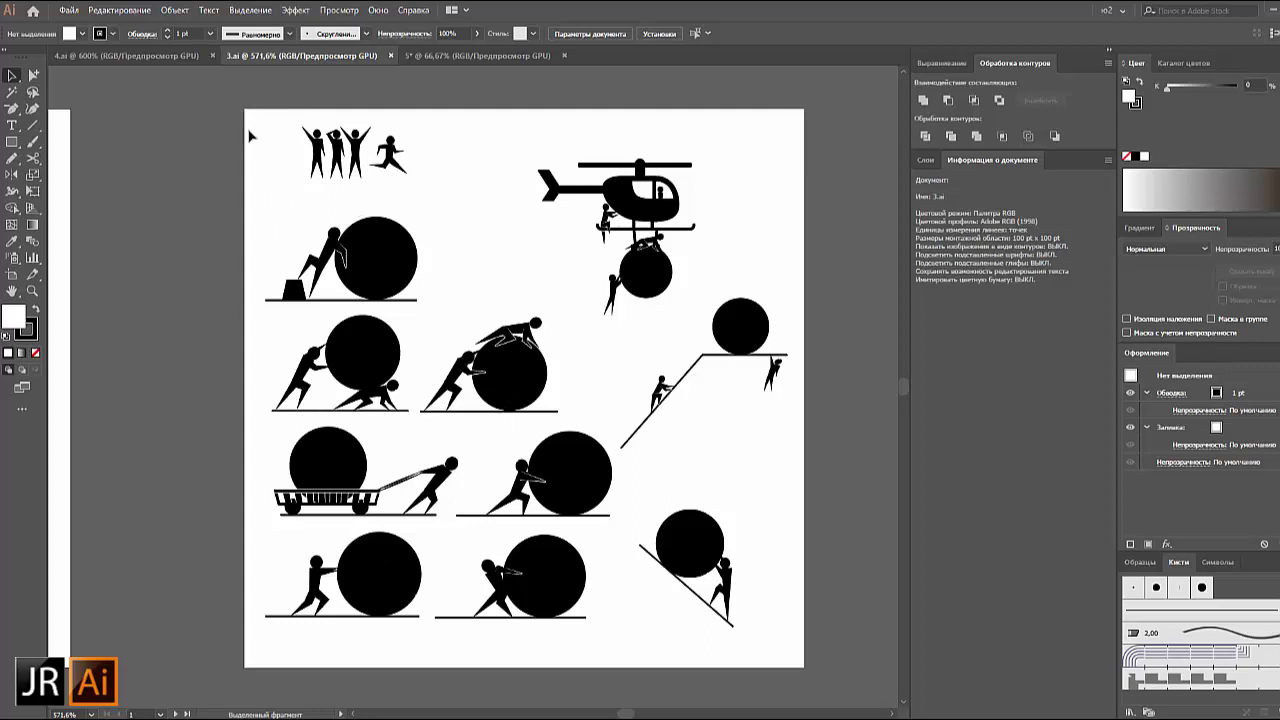
- Back in 4.ai, pan past the lilac and grey gears artboards to the yellow lottery artboard
left_click(115, 58)
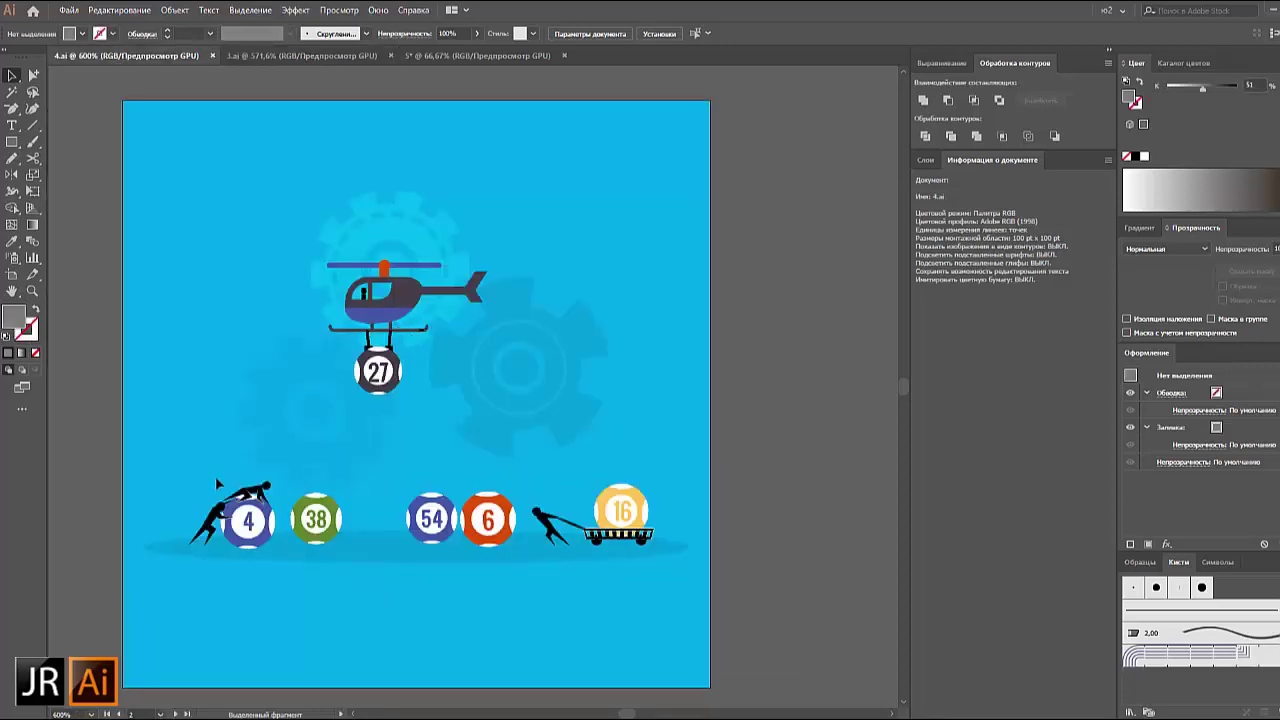
left_click_drag(881, 459, 175, 447)
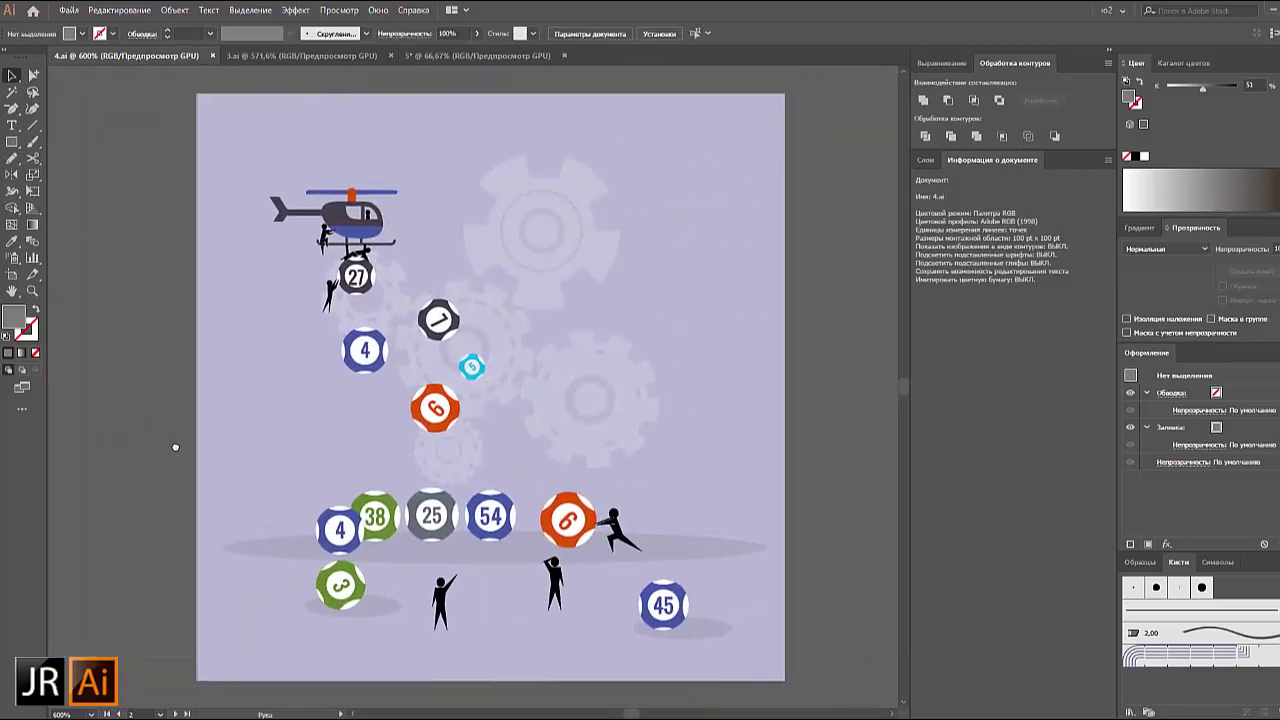
left_click_drag(857, 466, 455, 463)
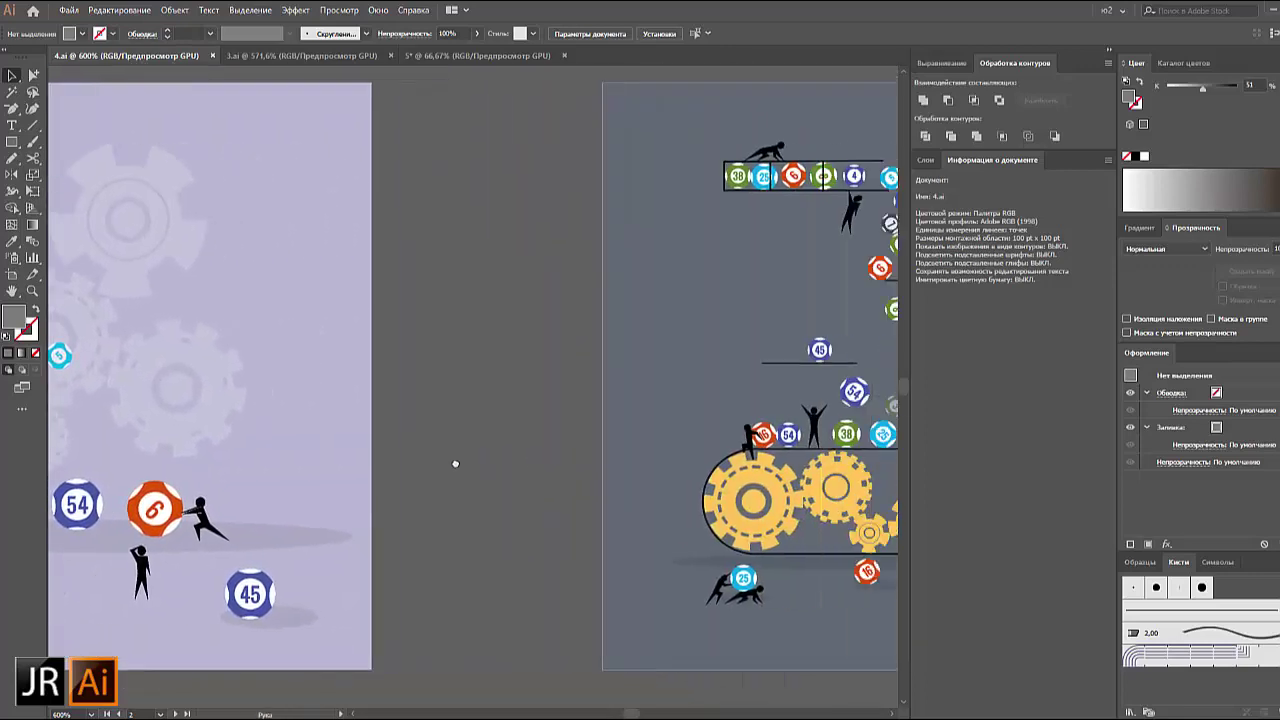
key("ctrl+0")
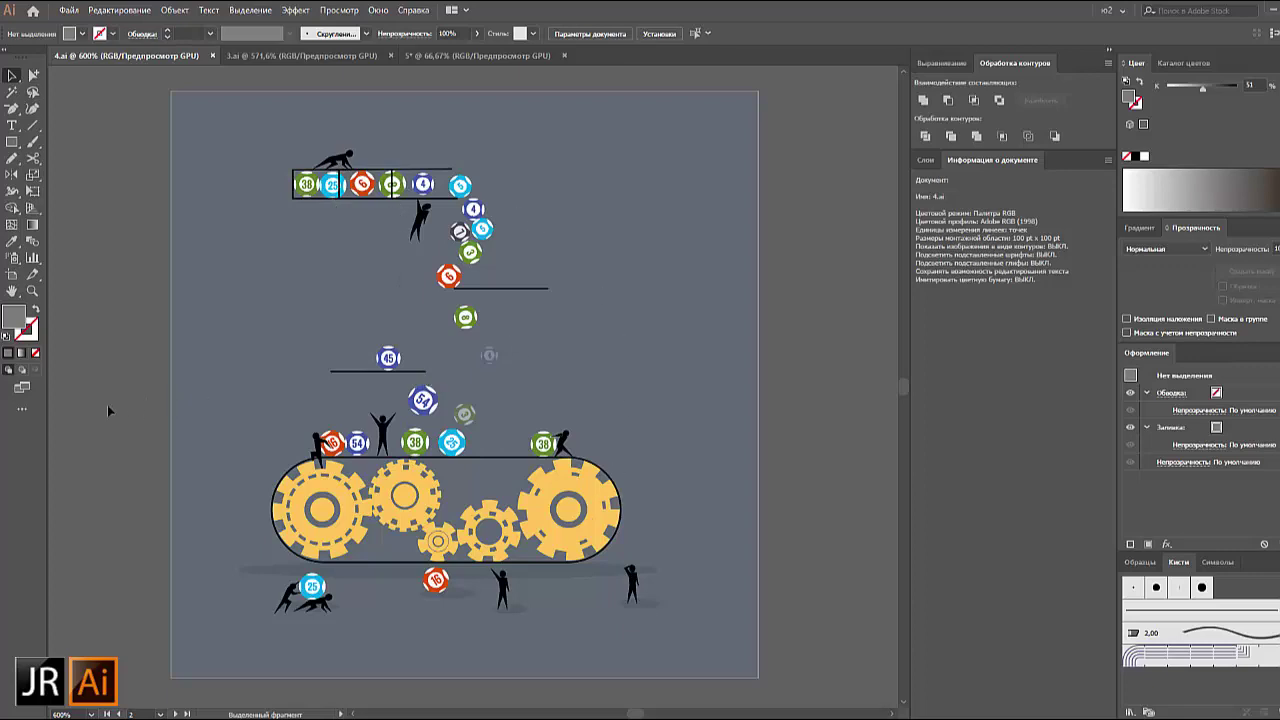
left_click_drag(107, 405, 796, 413)
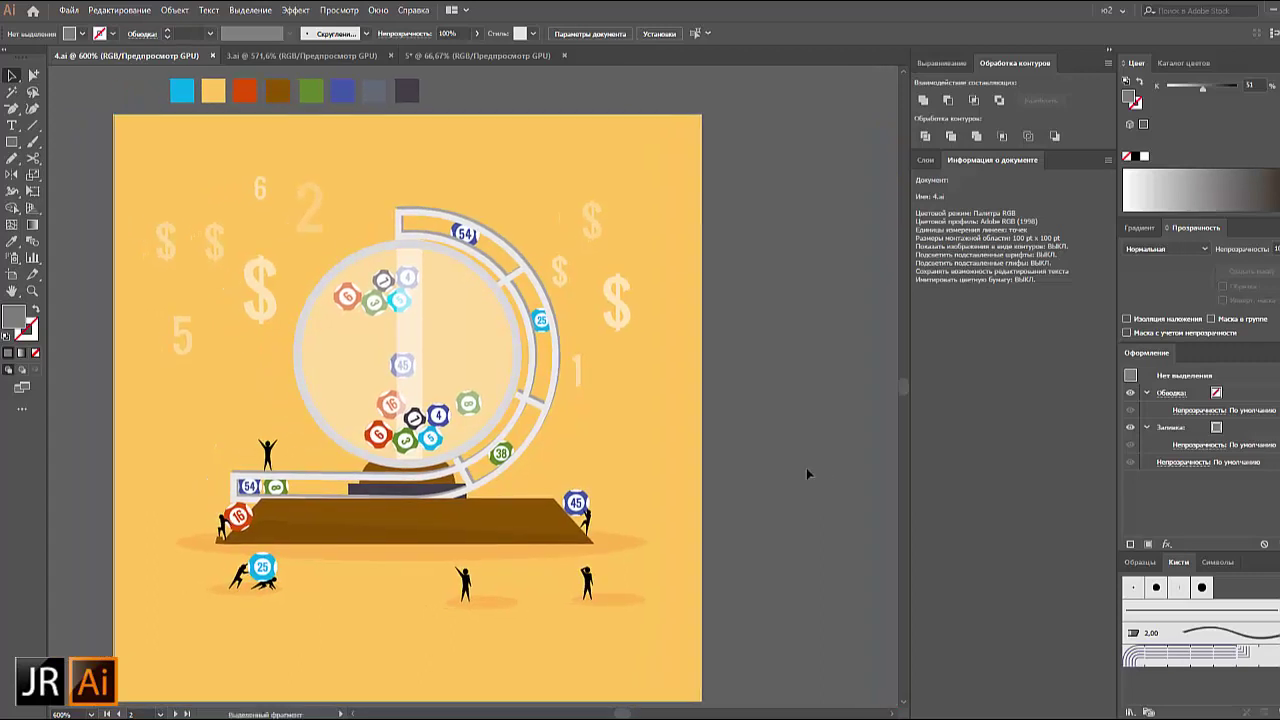
left_click(329, 60)
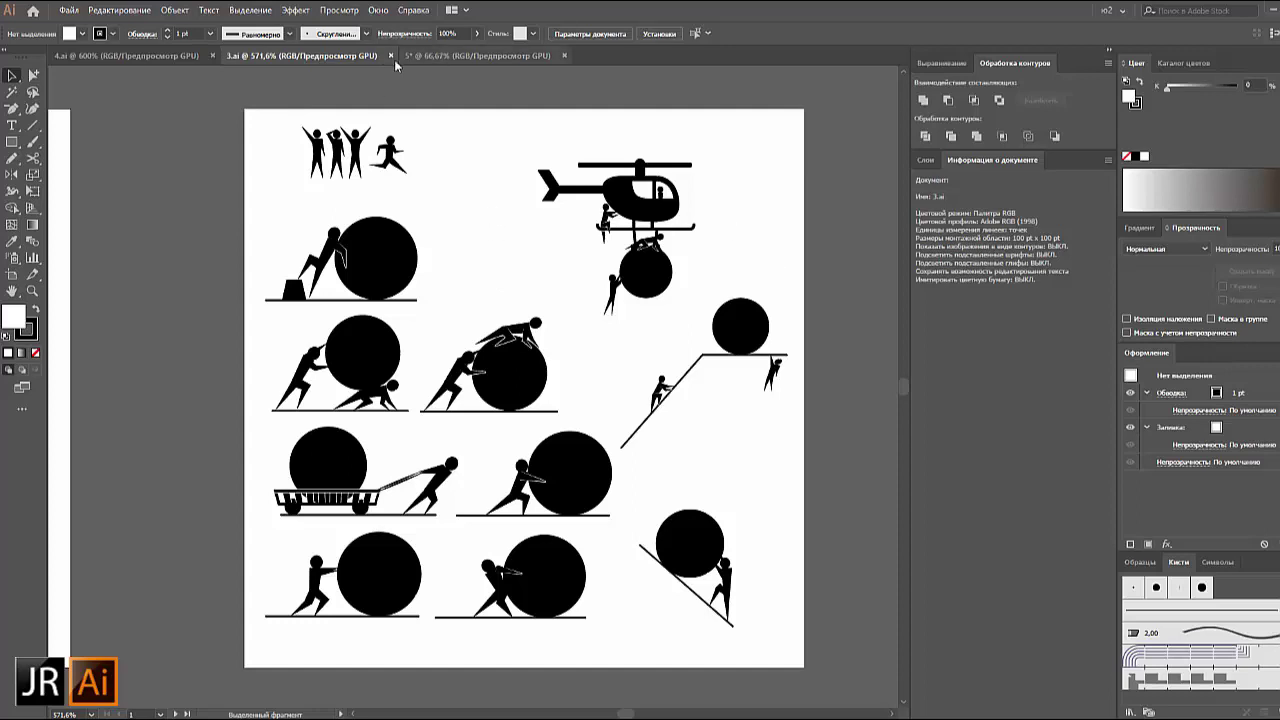
left_click(157, 57)
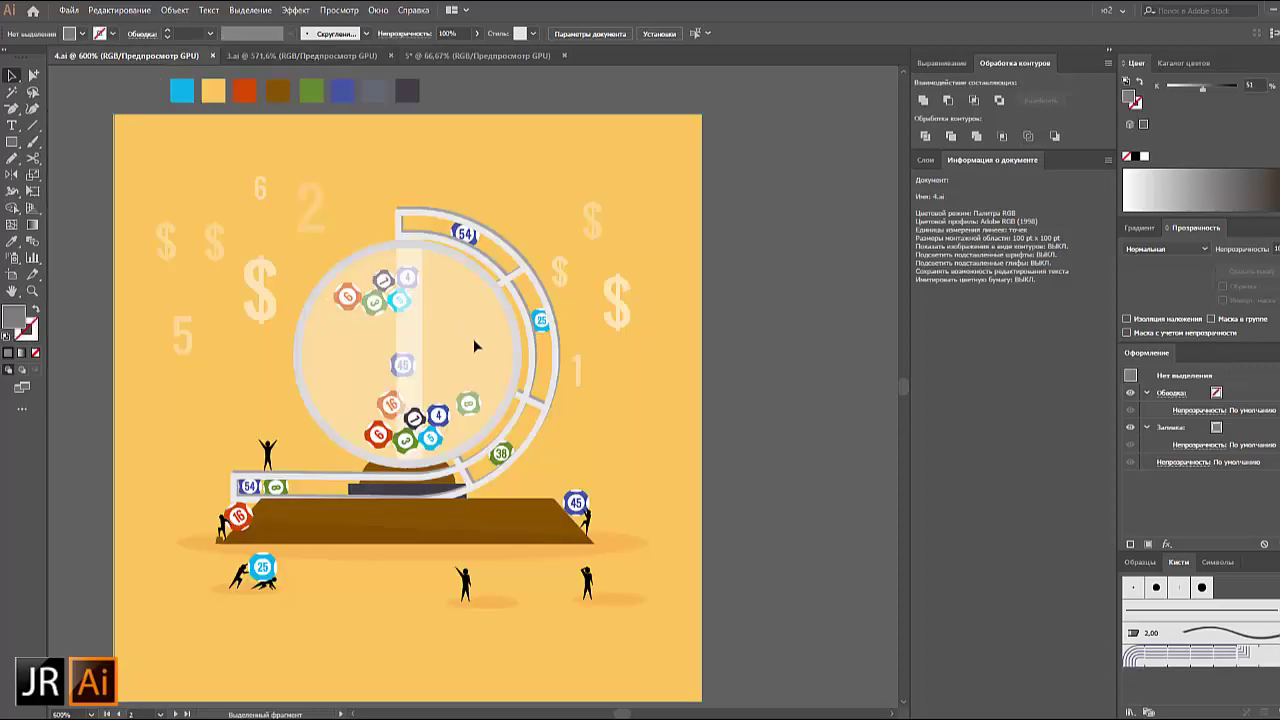
key("ctrl+minus")
mouse_move(740, 386)
left_mouse_down()
mouse_move(529, 371)
mouse_move(429, 380)
left_mouse_up()
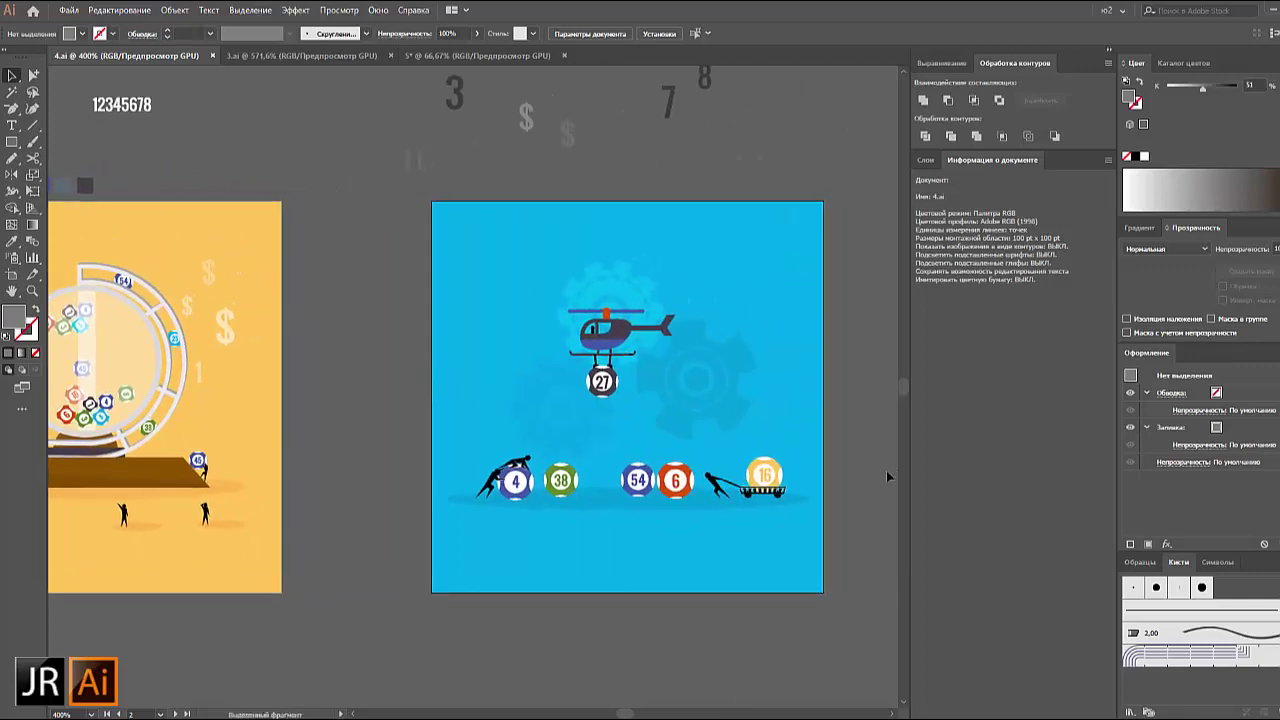
left_click_drag(886, 477, 334, 466)
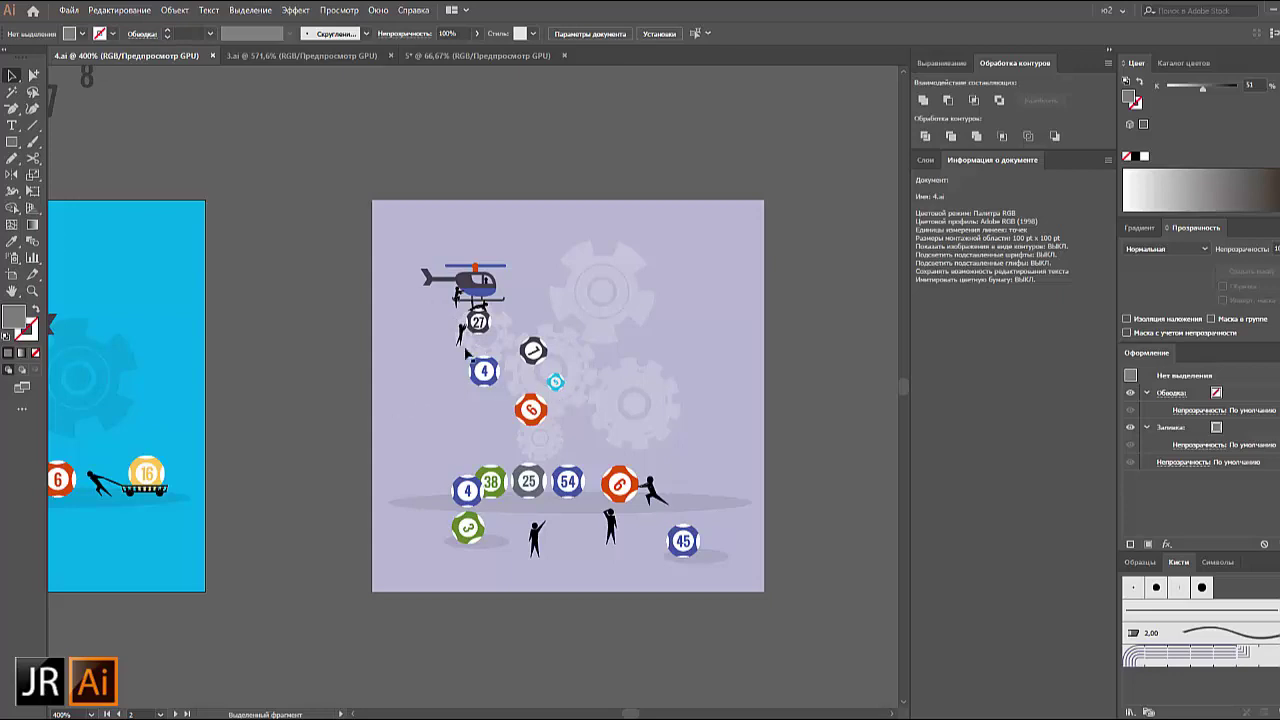
left_click_drag(357, 370, 452, 347)
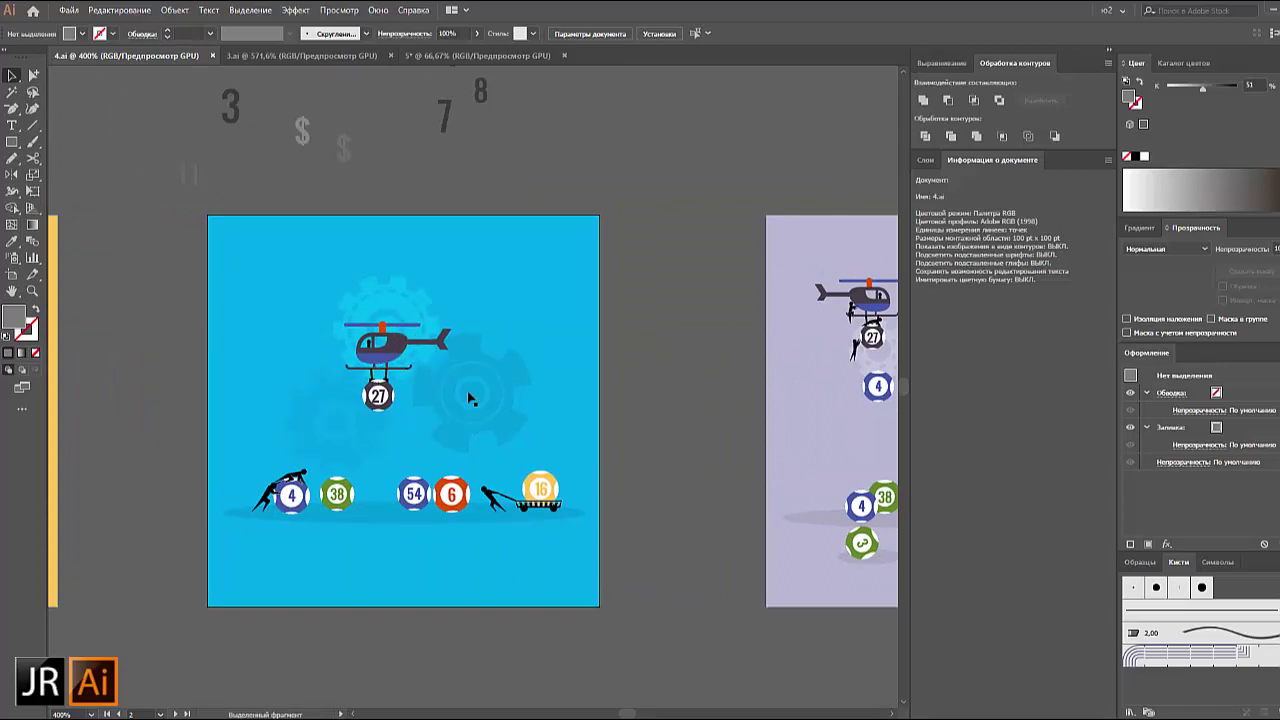
left_click_drag(155, 402, 642, 428)
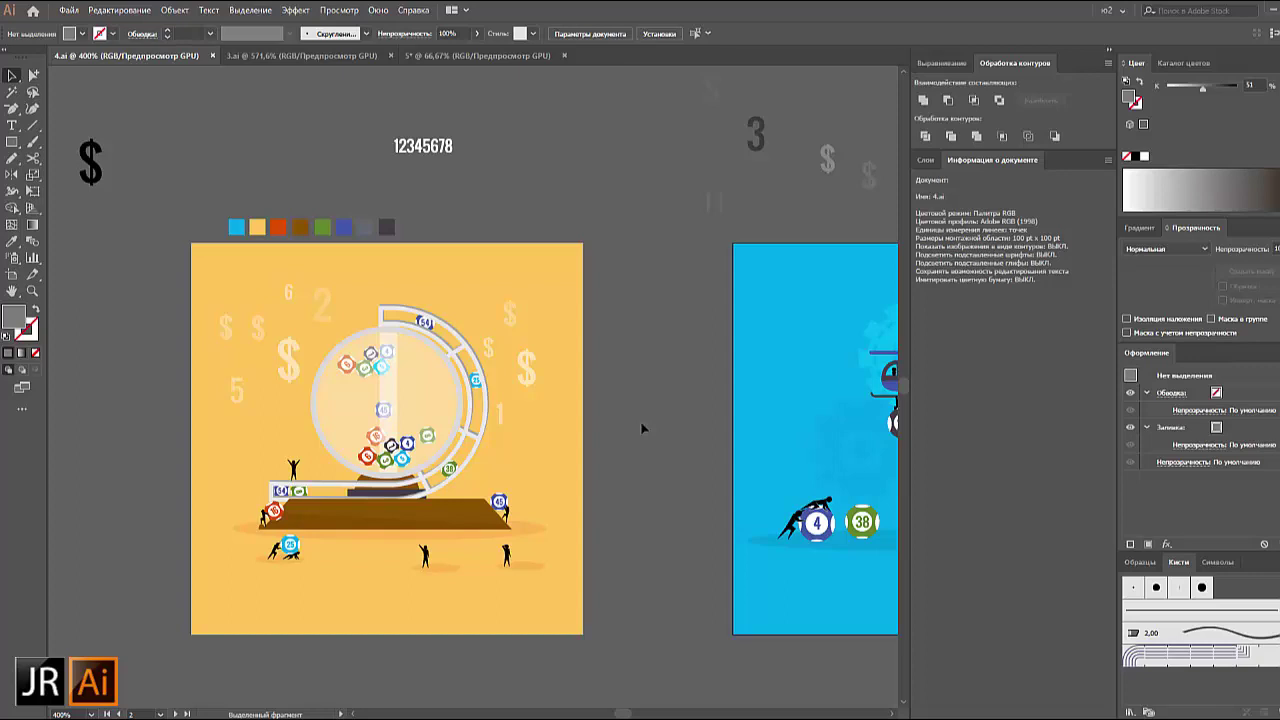
- Switch between the 3.ai and 4.ai documents, ending on the 3.ai silhouette sheet
left_click(272, 58)
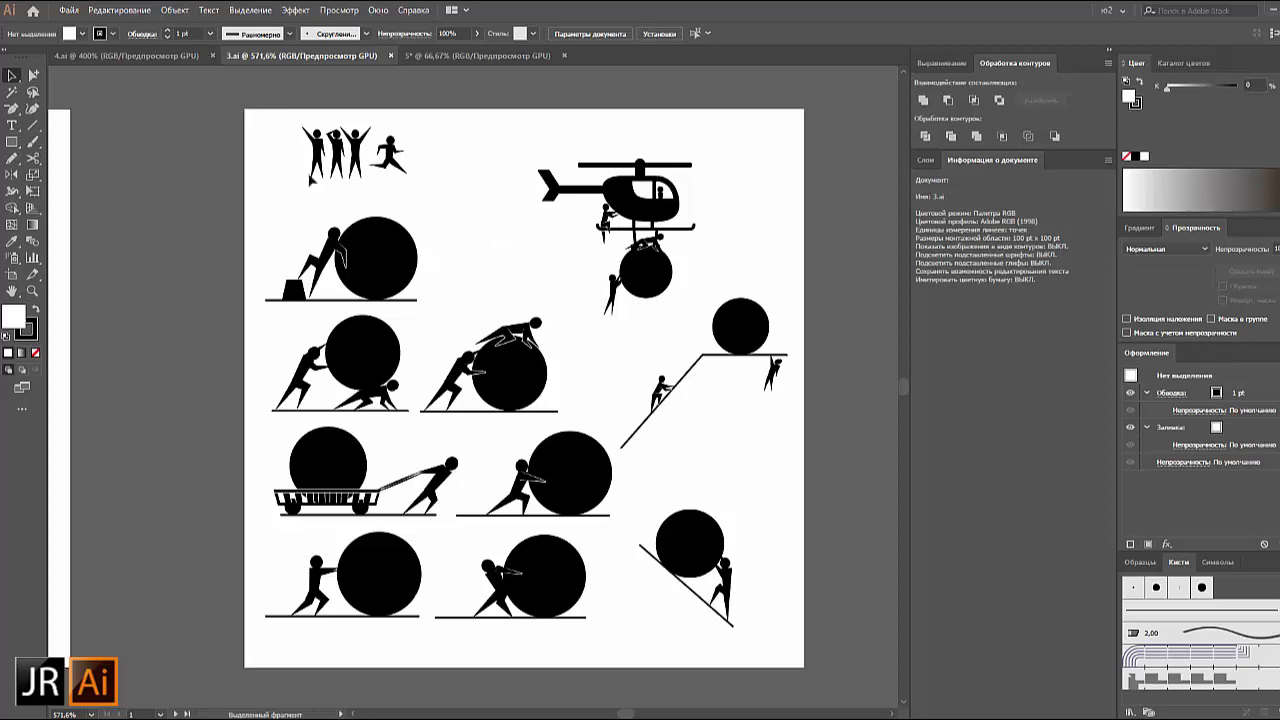
left_click(165, 59)
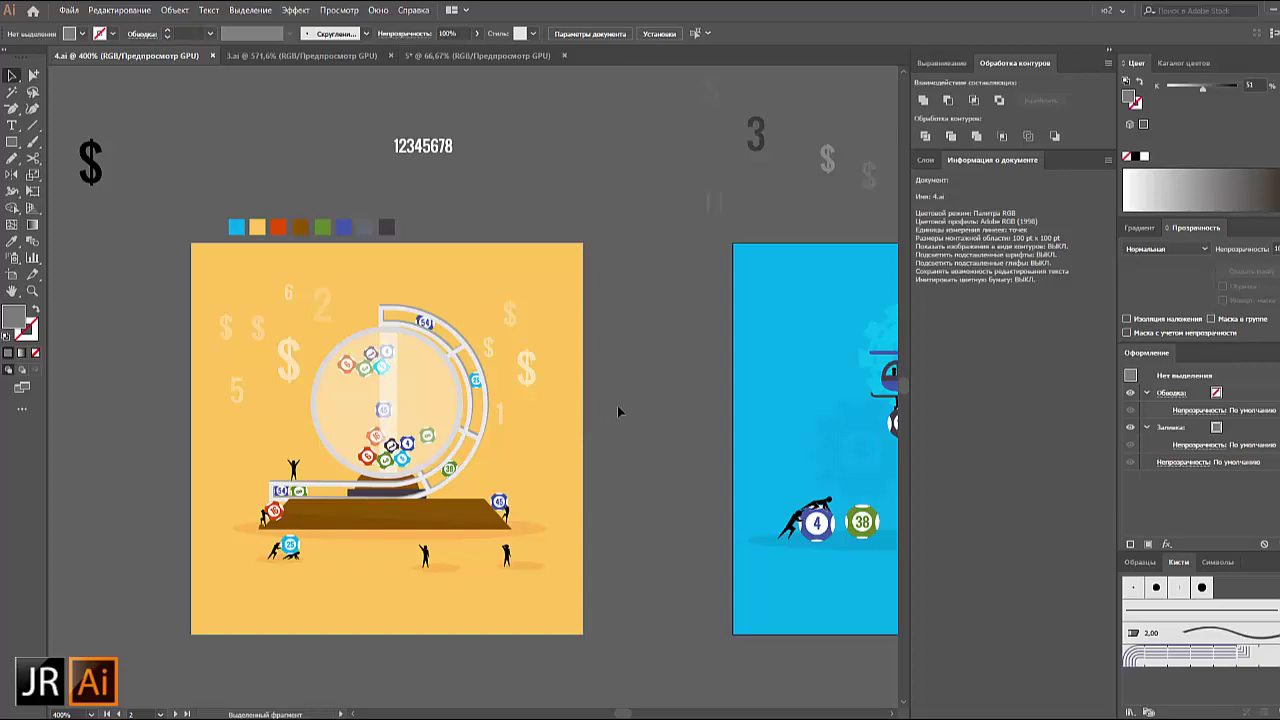
left_click(315, 57)
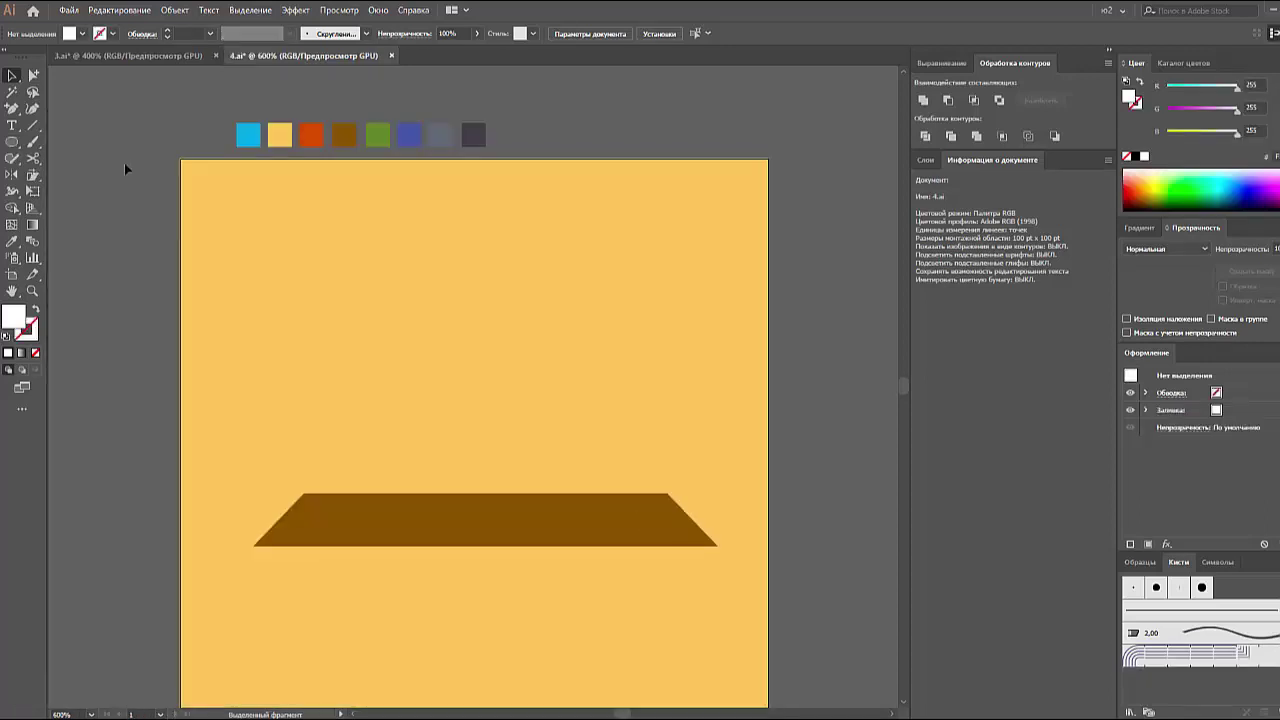
- Paste the pair of boulder-pushing figures from 3.ai onto the platform and colour their ball blue
left_click(672, 518)
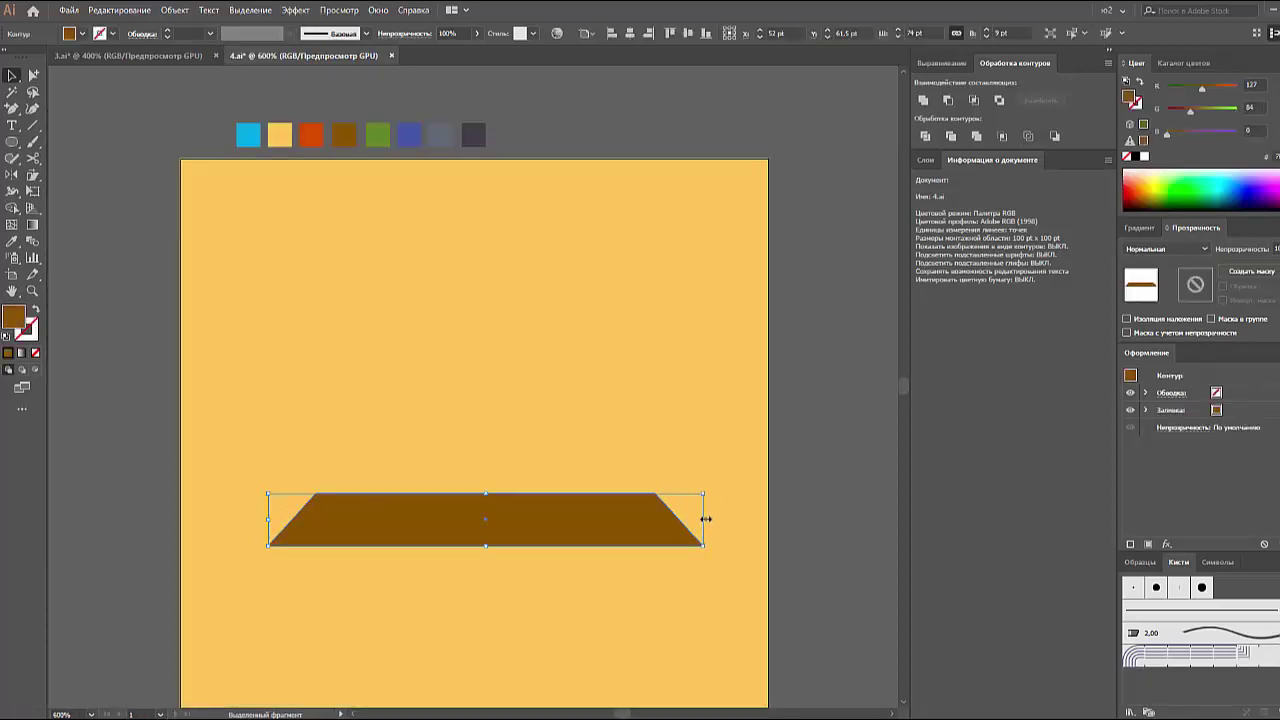
left_click(128, 55)
left_click(343, 368)
key("ctrl+c")
left_click(303, 55)
key("ctrl+v")
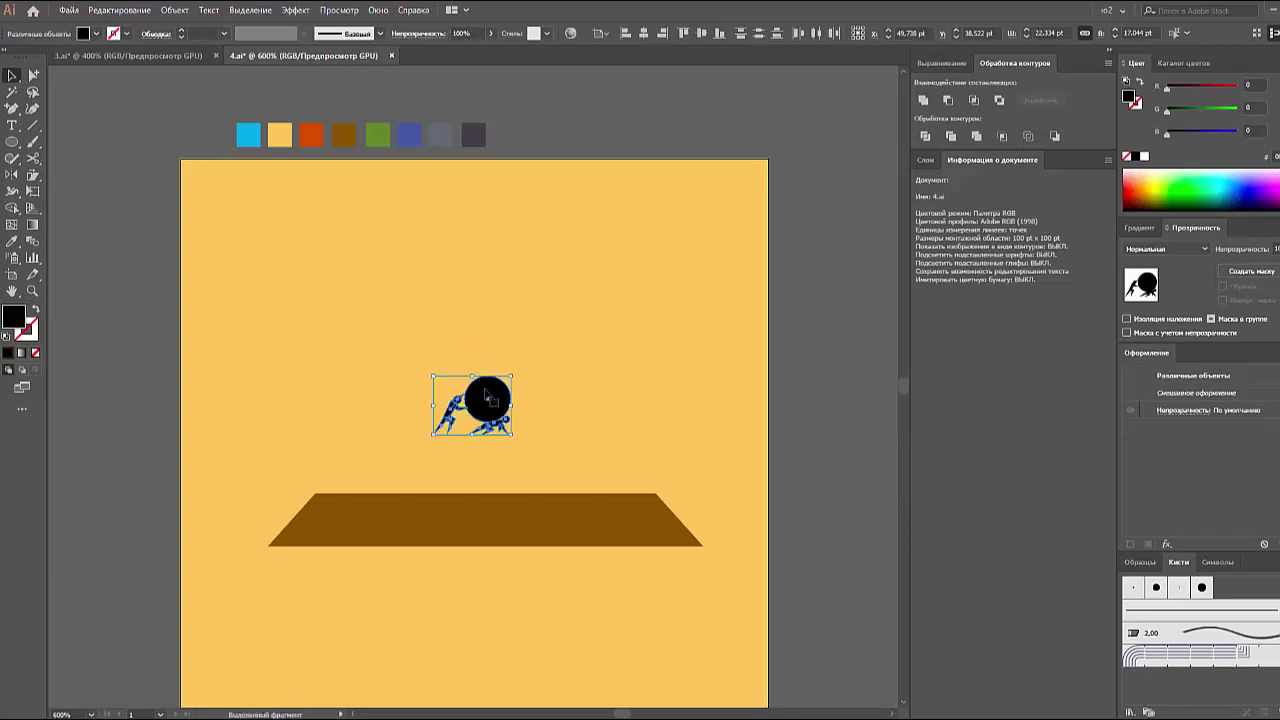
mouse_move(472, 415)
left_mouse_down()
mouse_move(343, 457)
mouse_move(386, 440)
left_mouse_up()
left_click(248, 134)
- Add the figure pushing a boulder up a step, shrunk at lower left with an orange-red ball
left_click(128, 55)
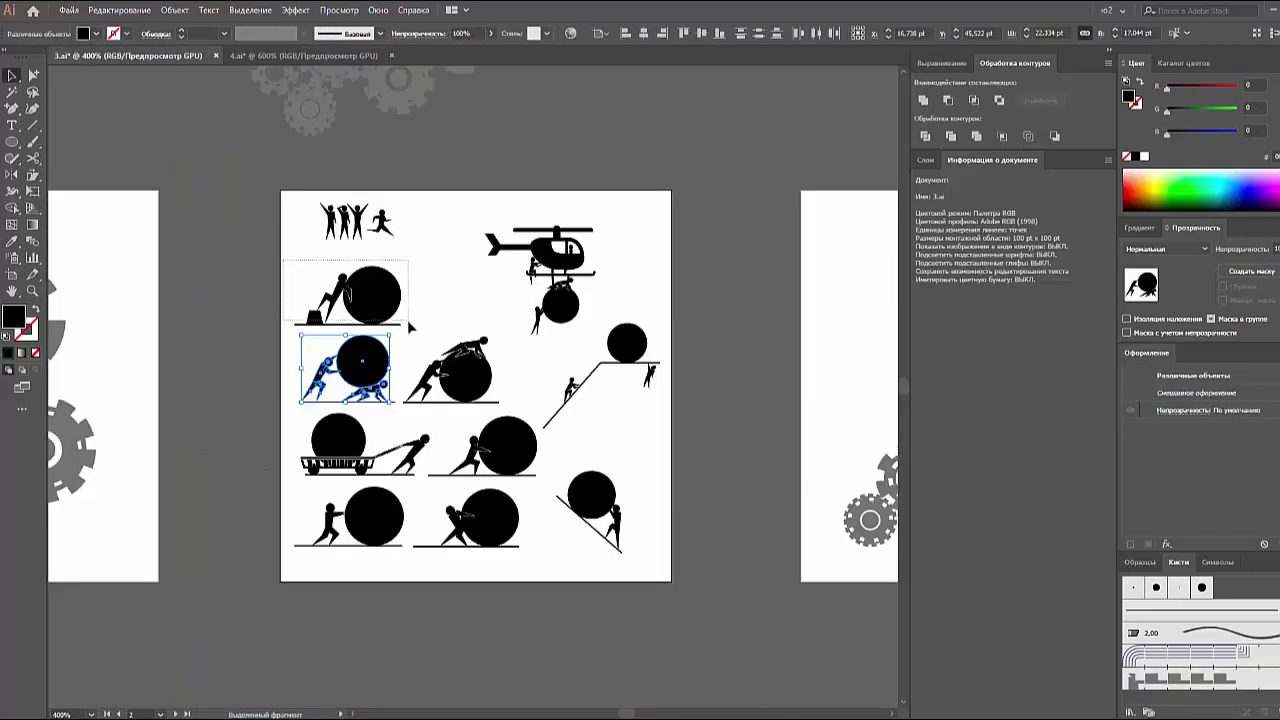
left_click(345, 295)
key("ctrl+c")
left_click(303, 55)
key("ctrl+v")
mouse_move(428, 400)
left_mouse_down()
mouse_move(329, 528)
mouse_move(280, 568)
left_mouse_up()
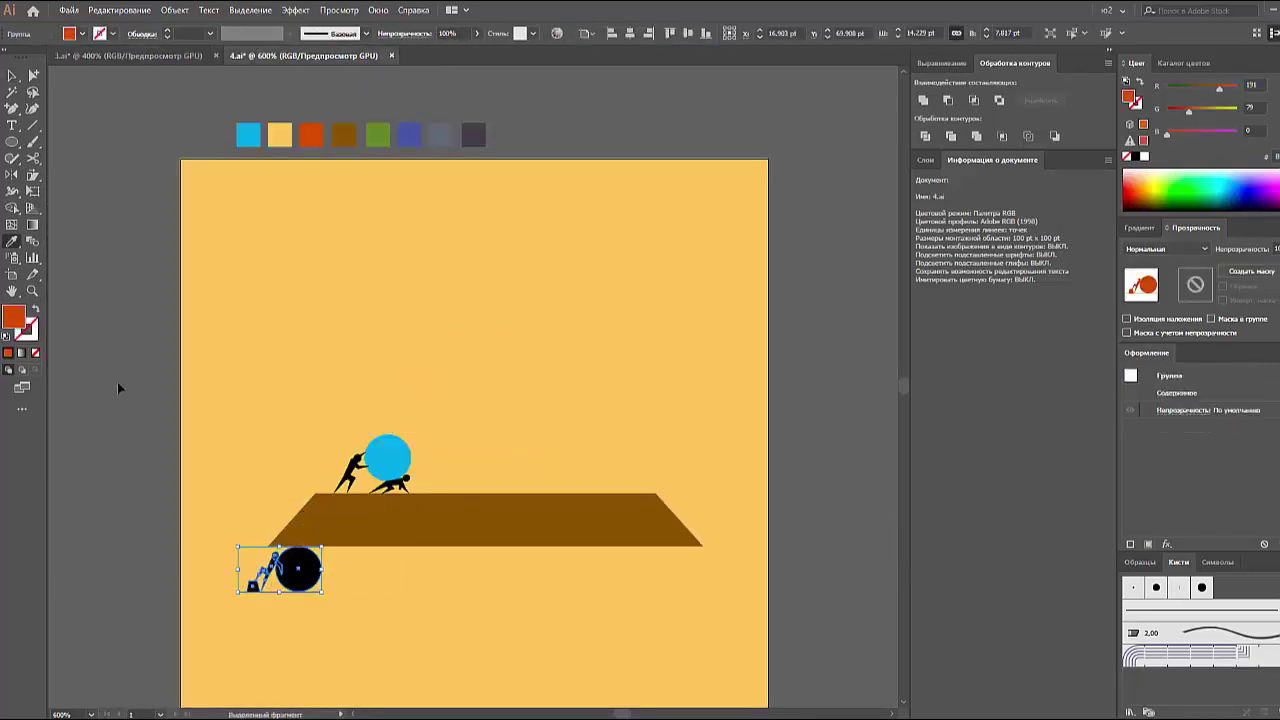
left_click(312, 570)
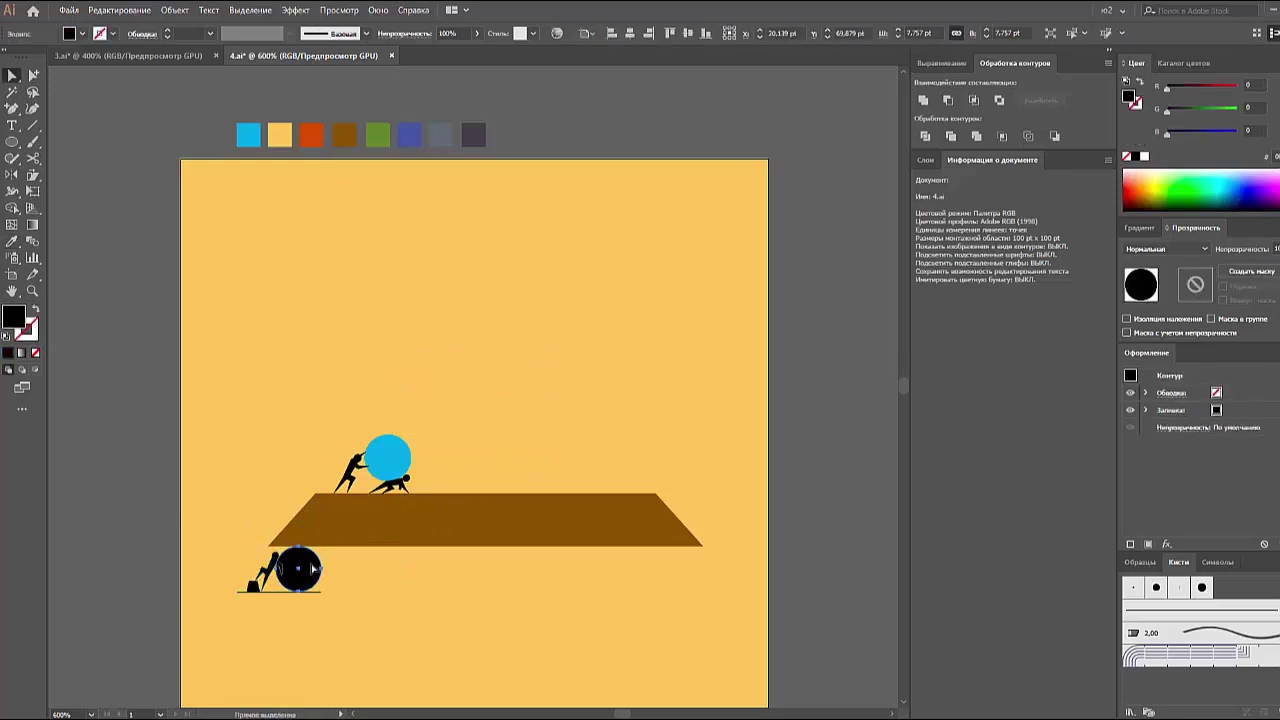
left_click(311, 134)
- Copy the downhill boulder-pushing figure into 4.ai and place it at the platform's right end
left_click(128, 55)
left_click(592, 492)
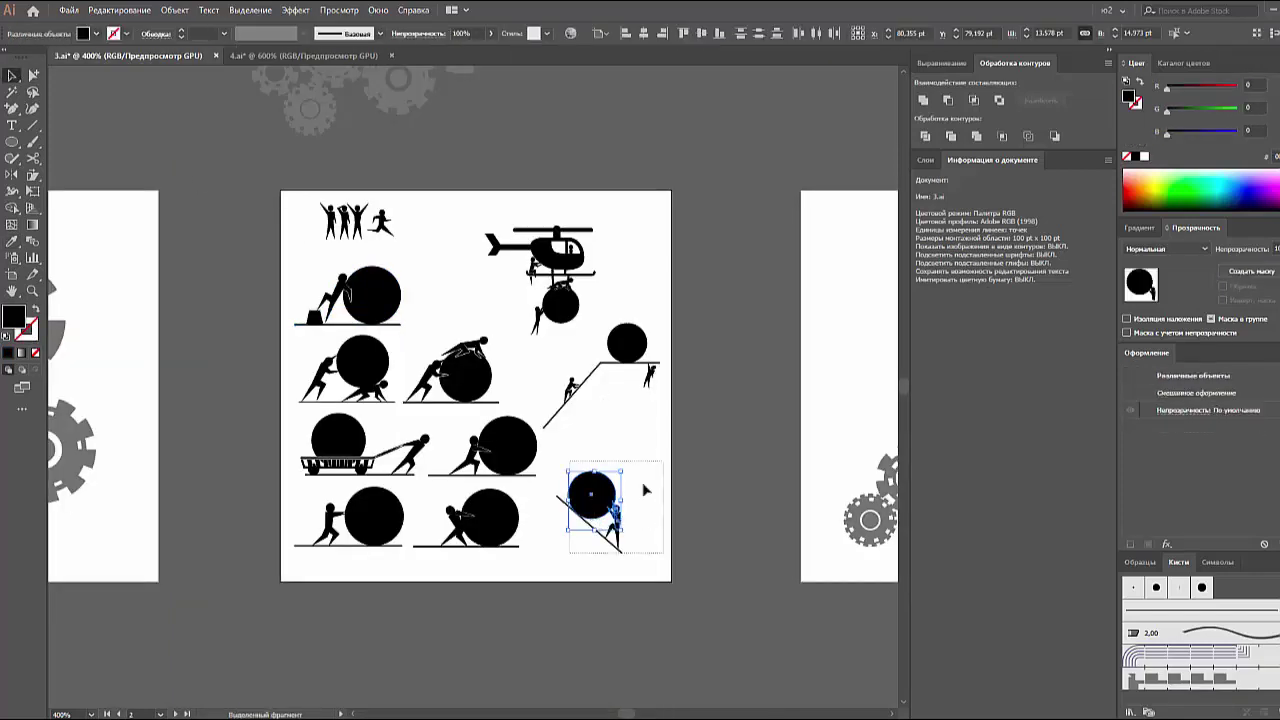
key("ctrl+c")
left_click(303, 55)
key("ctrl+v")
mouse_move(457, 363)
left_mouse_down()
mouse_move(663, 487)
mouse_move(394, 461)
left_mouse_up()
left_click_drag(686, 497, 686, 498)
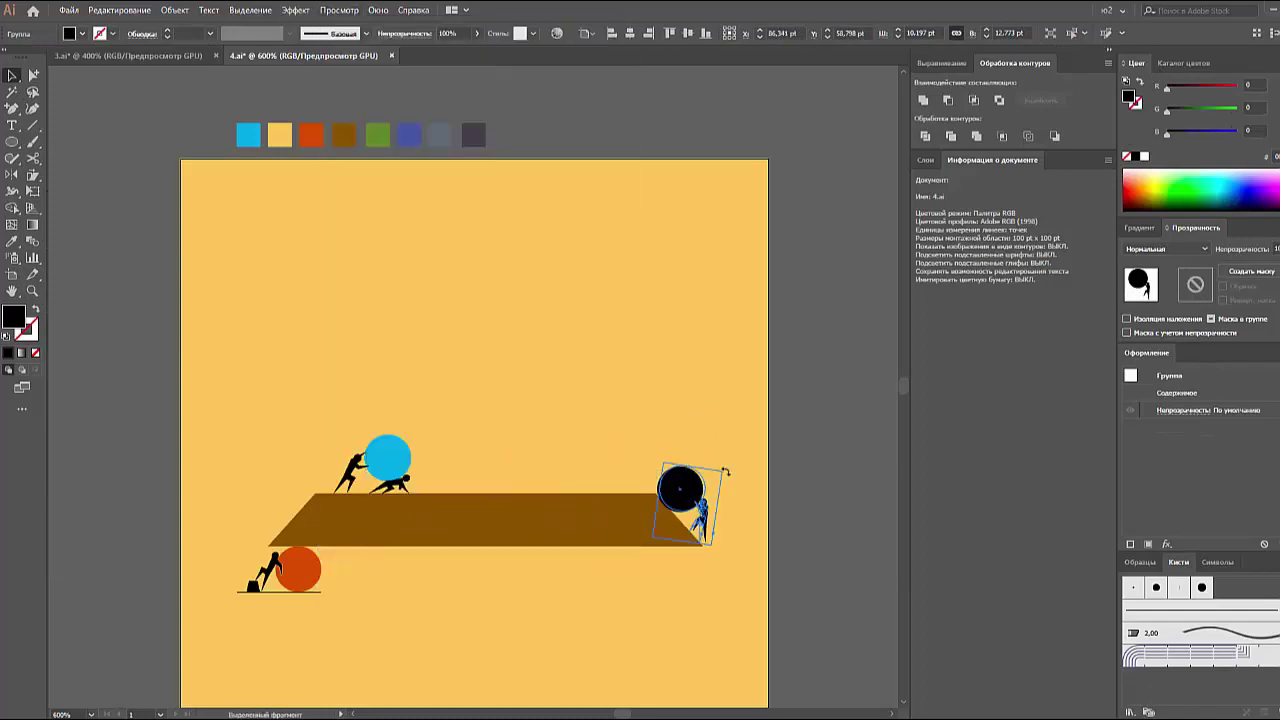
left_click(409, 134)
- Add the bottom-middle boulder-pushing figure at the platform's right end and colour its ball green
left_click(128, 55)
left_click(437, 573)
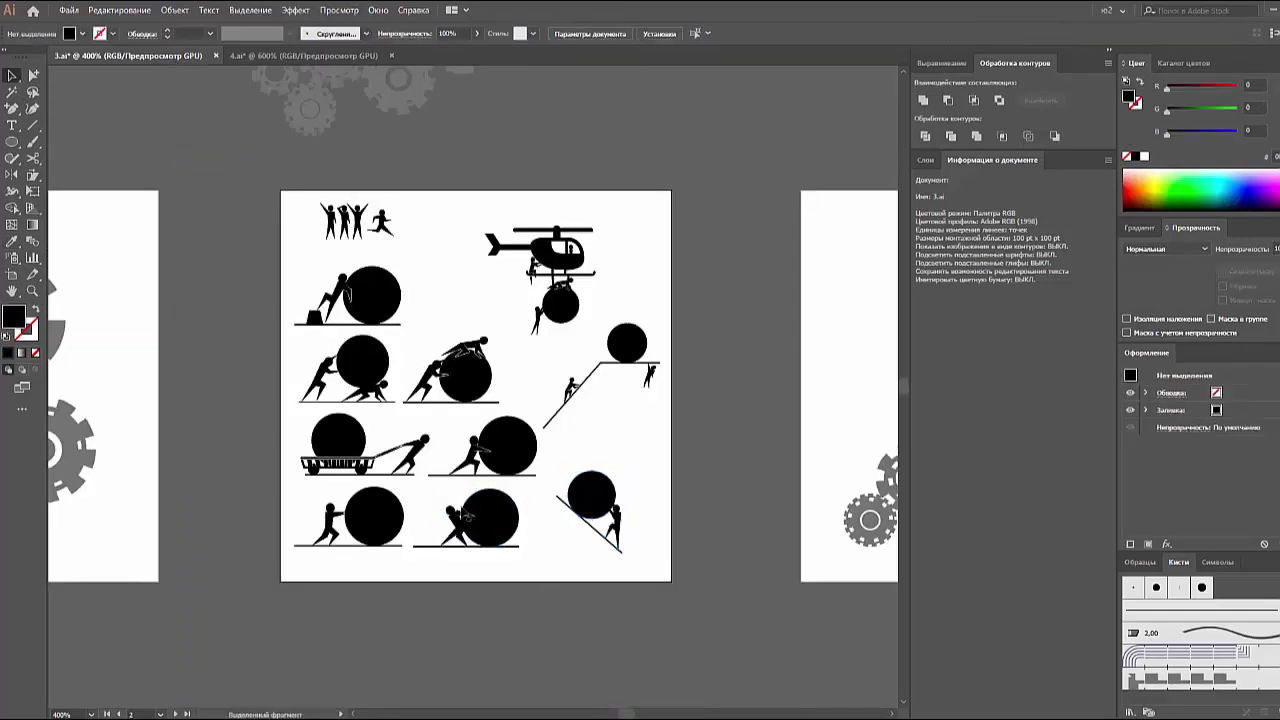
left_click(475, 515)
key("ctrl+c")
key("ctrl+Tab")
key("ctrl+v")
left_click_drag(473, 405, 604, 468)
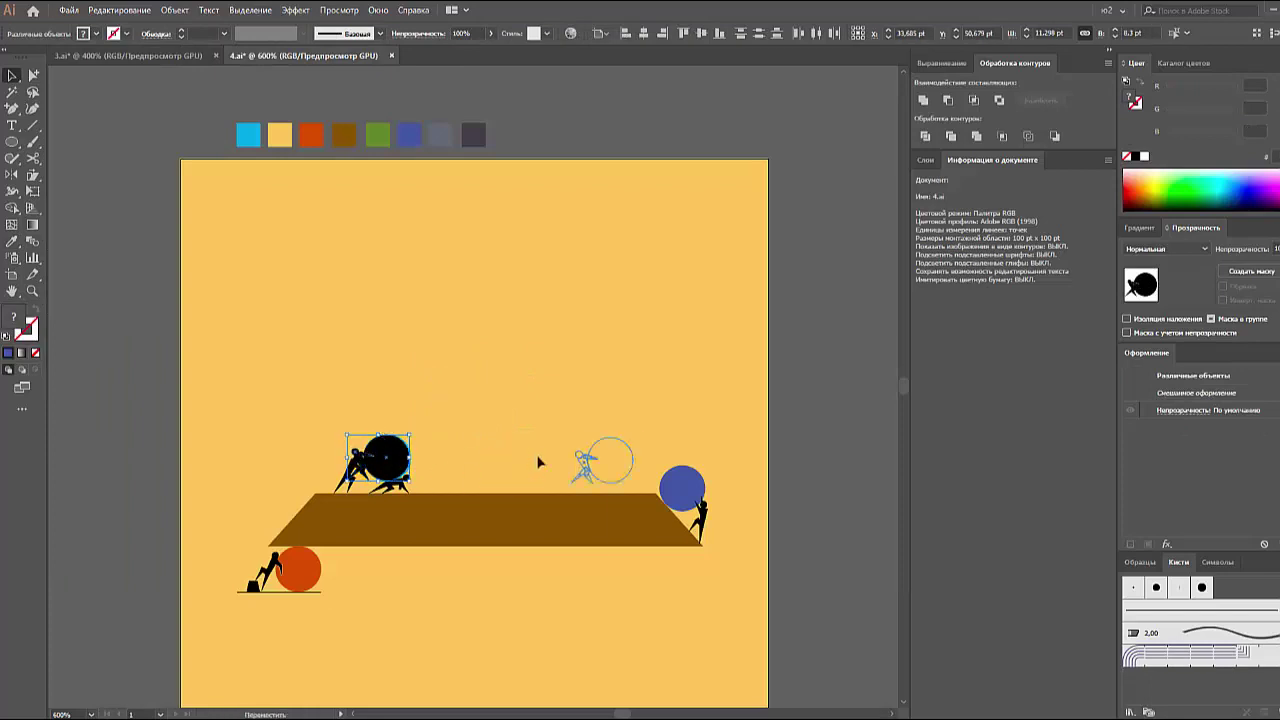
key("i")
left_click(378, 134)
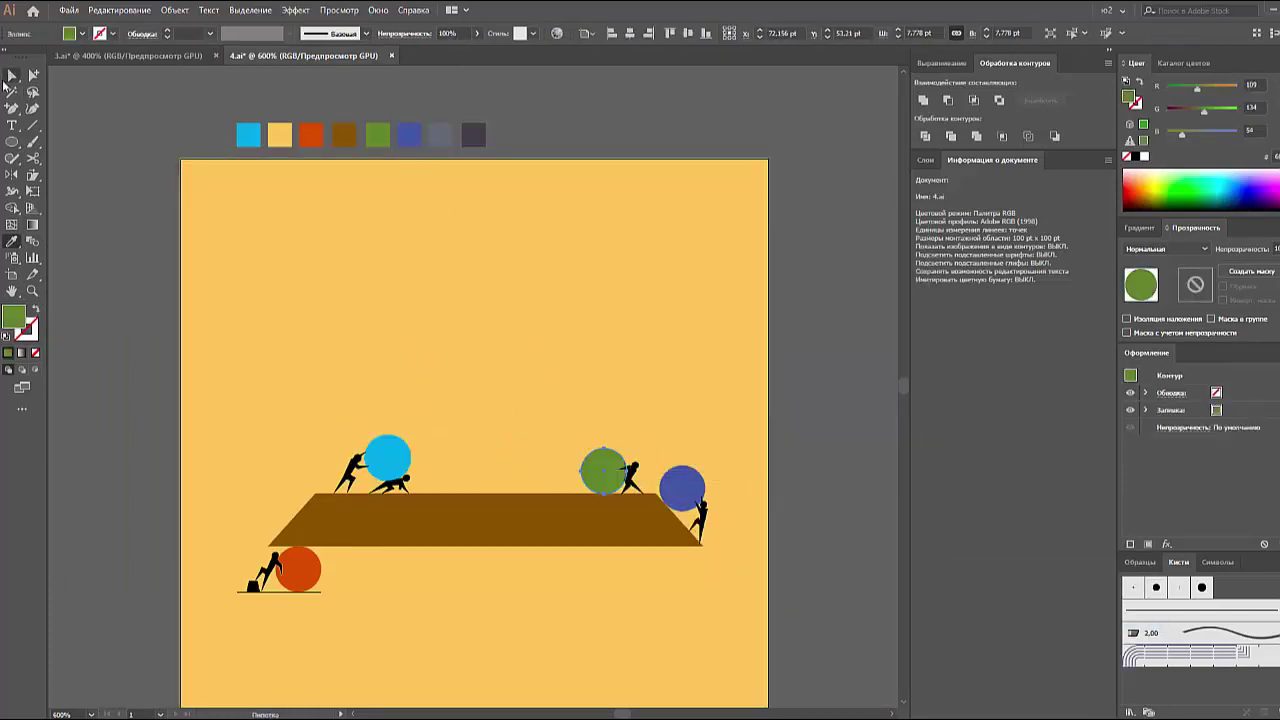
- Paste the helicopter carrying a ball, scaled down and placed at the top-left
key("ctrl+Tab")
key("v")
left_click(540, 250)
key("ctrl+c")
key("ctrl+Tab")
key("ctrl+v")
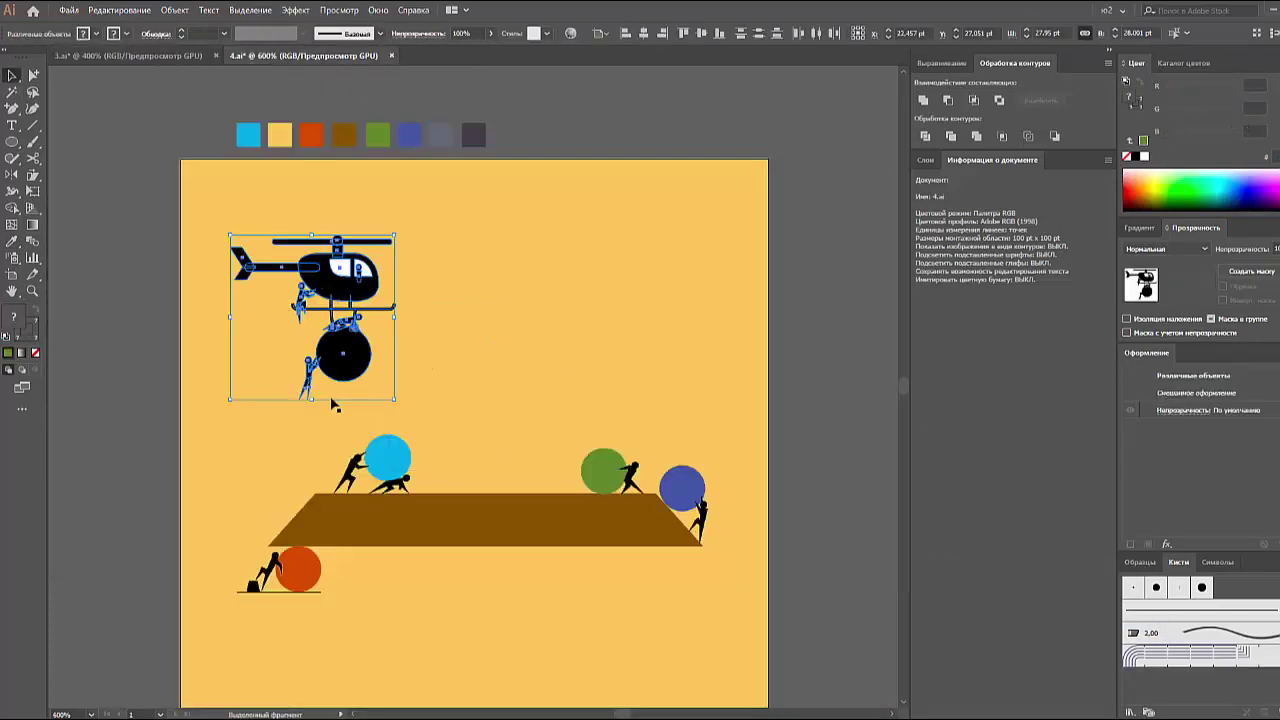
left_click_drag(400, 394, 371, 320)
- Make the helicopter's ball dark grey using the swatch row
key("i")
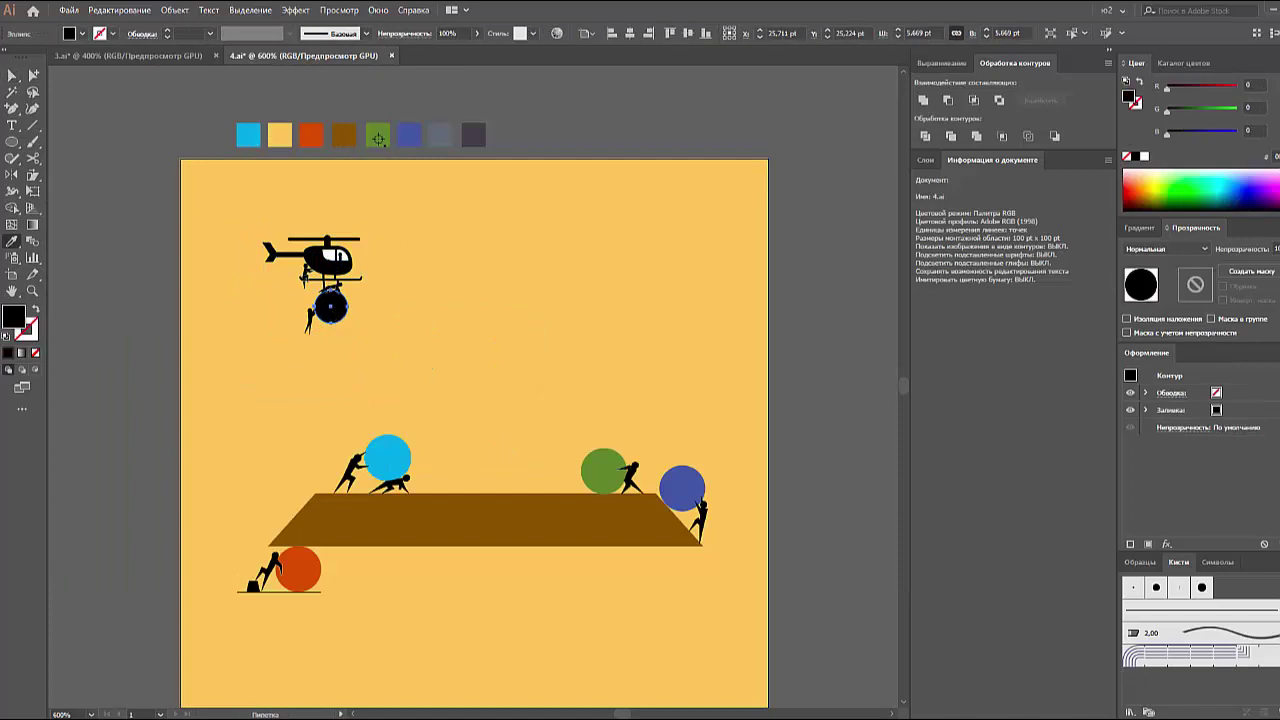
left_click(440, 134)
left_click(473, 134)
key("v")
left_click(152, 127)
- Type a digit string in Oswald above the artboard and convert it to outlines
key("t")
left_click(512, 106)
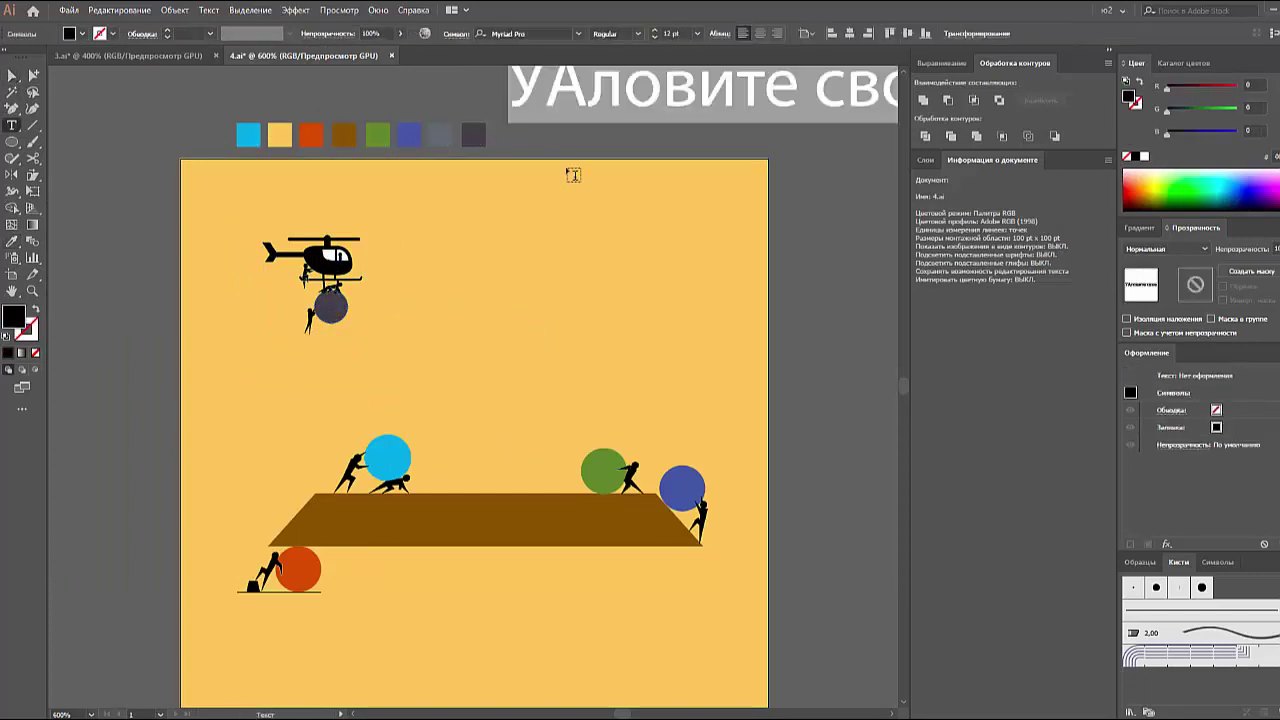
type("12345678")
key("Escape")
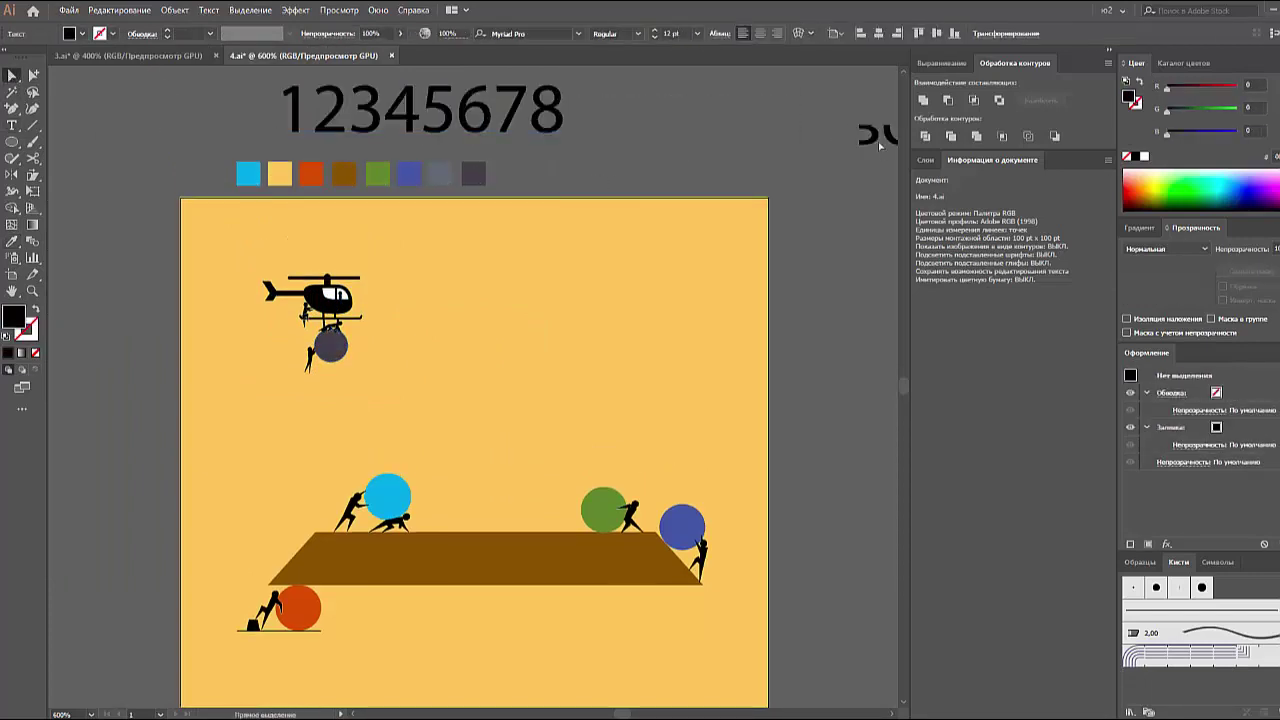
key("ctrl+minus")
key("ctrl+minus")
key("ctrl+minus")
key("ctrl+equal")
key("ctrl+equal")
left_click(176, 10)
left_click(176, 10)
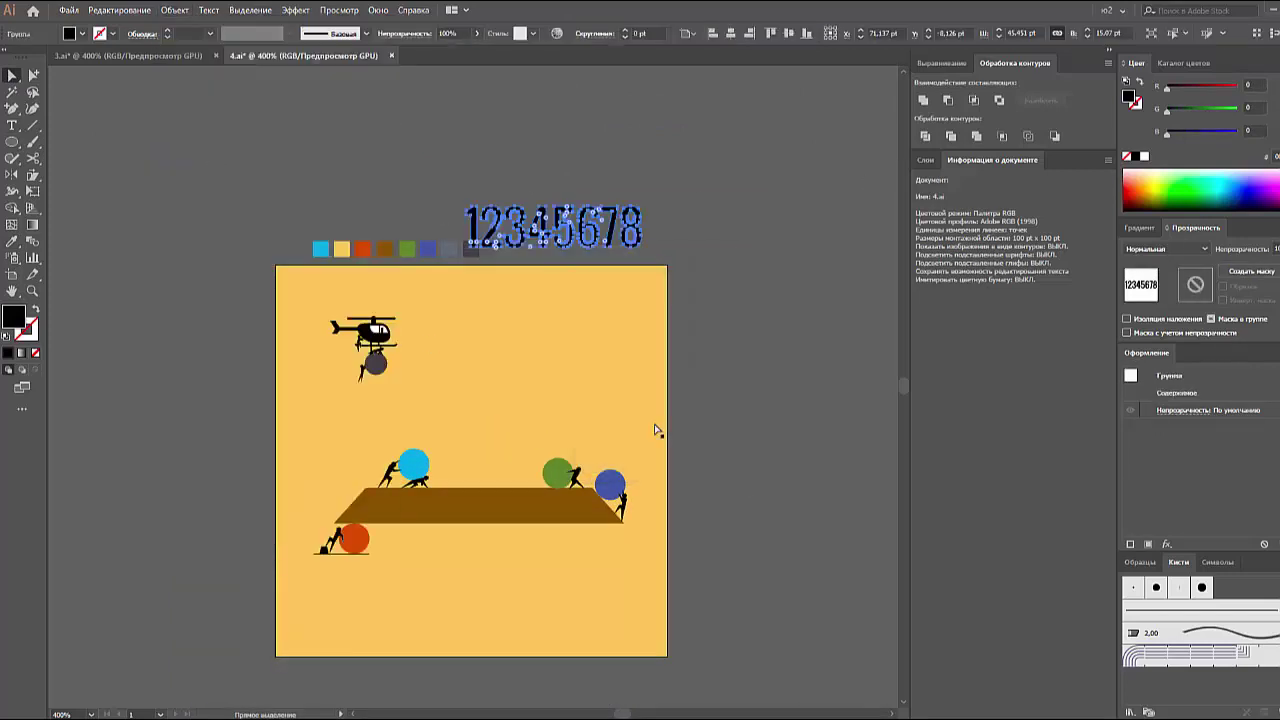
- Place the outlined 25 inside the blue ball
left_click(412, 465)
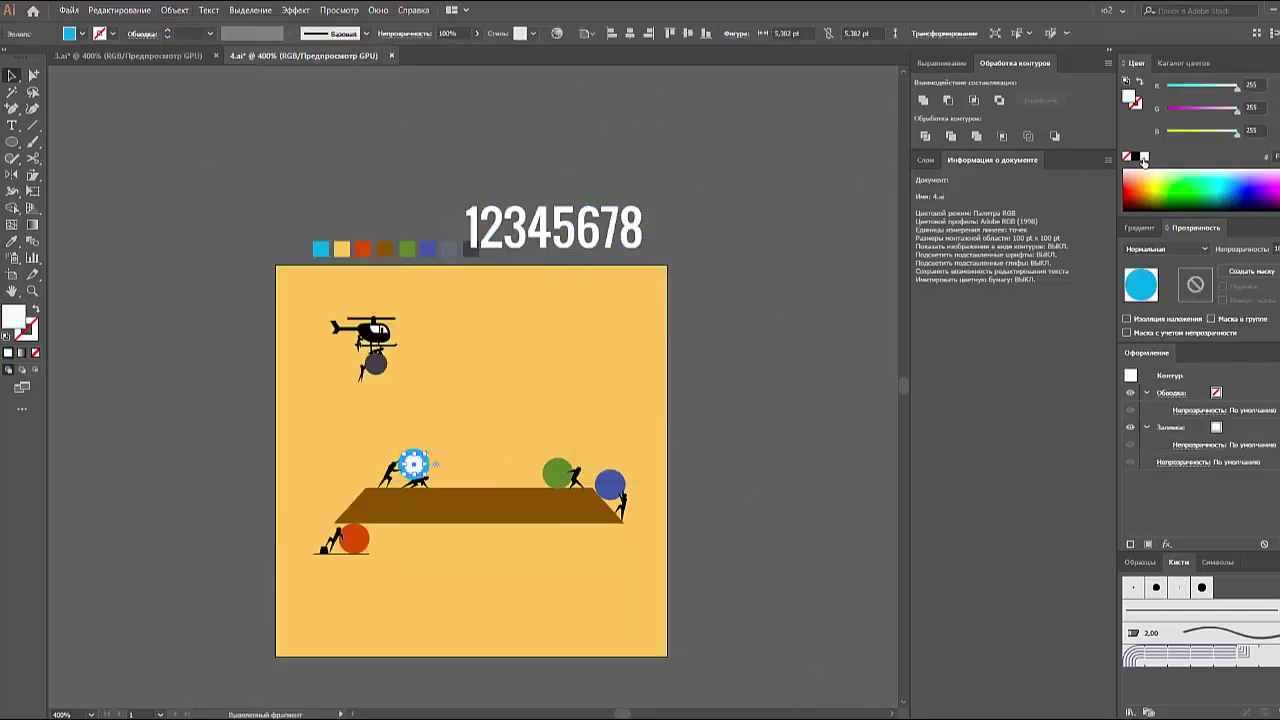
mouse_move(590, 228)
left_mouse_down()
mouse_move(543, 160)
mouse_move(443, 423)
mouse_move(491, 412)
mouse_move(403, 505)
left_mouse_up()
scroll(443, 423, "up", 5, "alt")
left_click(489, 500)
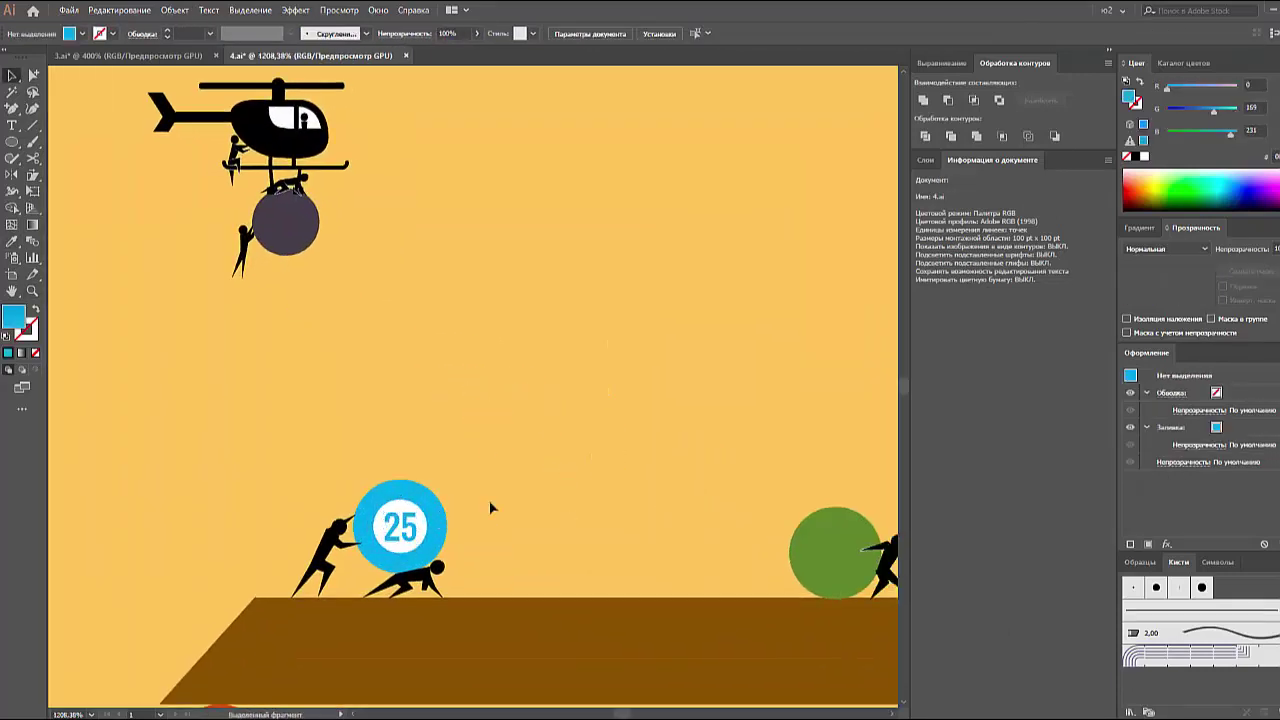
key("ctrl+0")
- Select the 1 and 6 digits together and move the 16 beside the orange ball
right_click(320, 548)
scroll(343, 549, "up", 2)
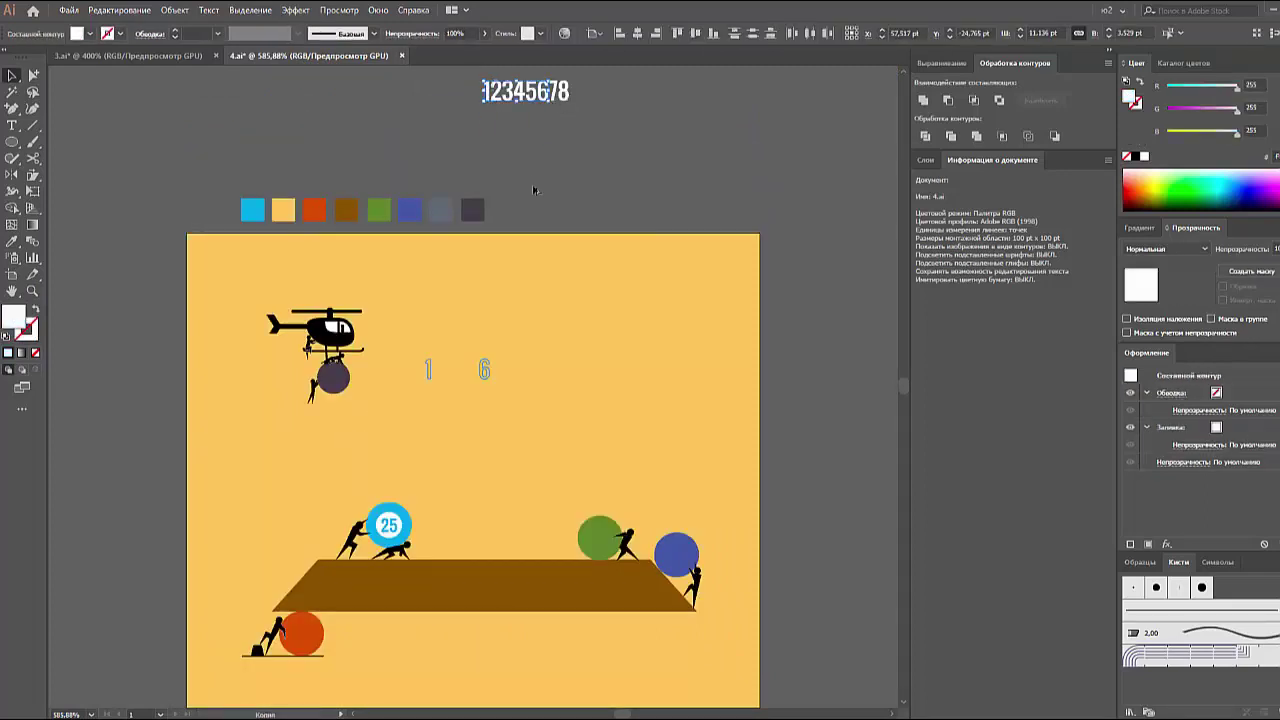
left_click_drag(436, 379, 445, 540)
scroll(451, 516, "up", 3, "alt")
left_click(462, 556)
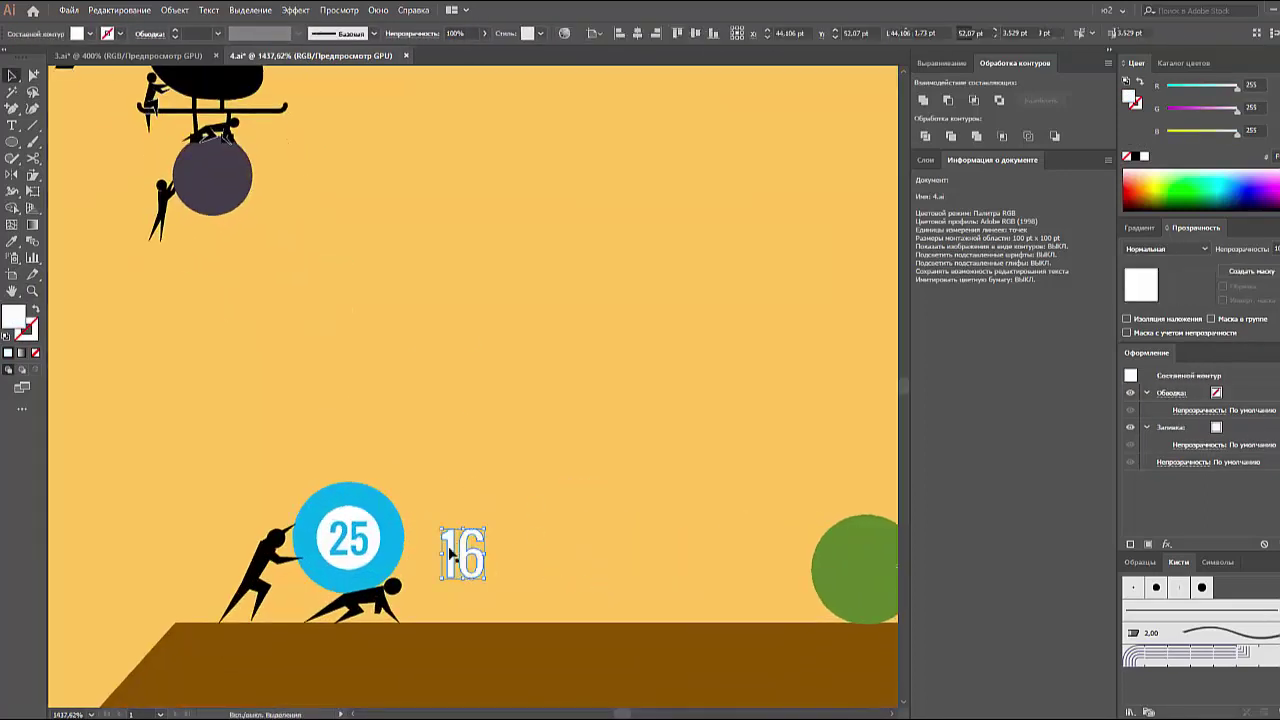
key("ctrl+0")
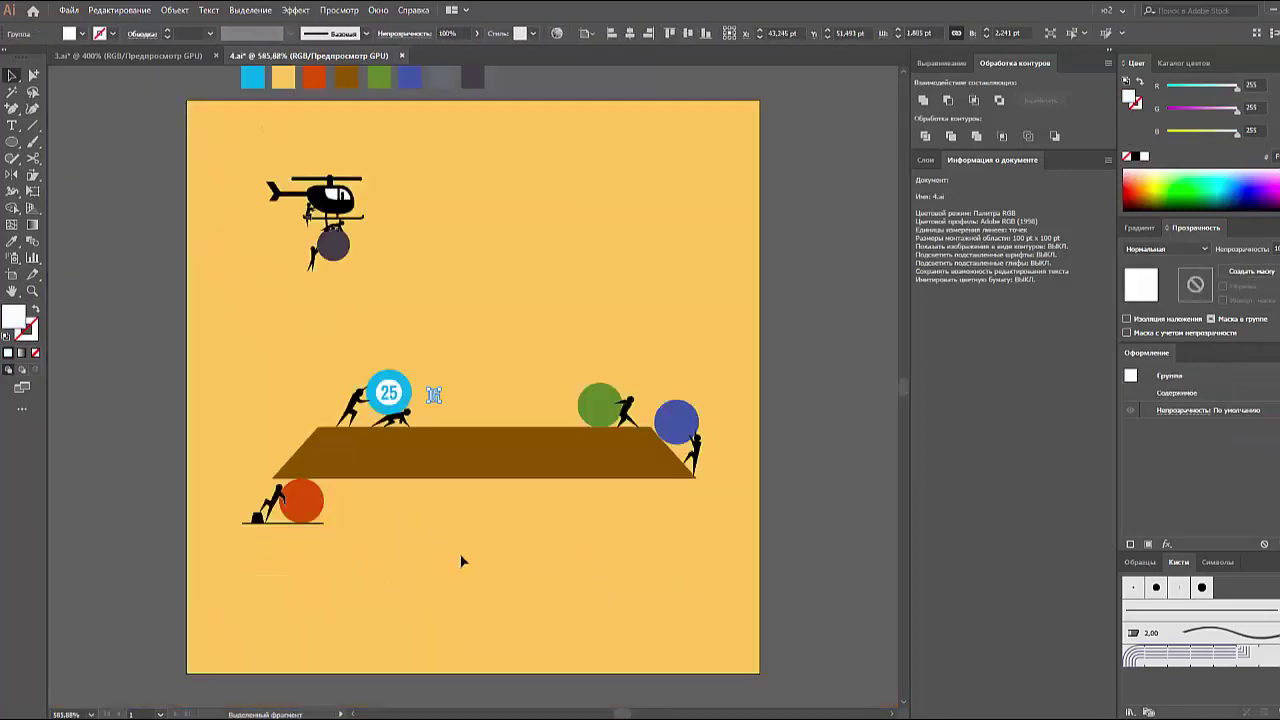
left_click_drag(434, 389, 337, 506)
- Isolate the orange ball shape and try a white circle inside it, undoing the misplaced one
scroll(337, 506, "up", 4, "alt")
left_click(455, 560)
right_click(529, 565)
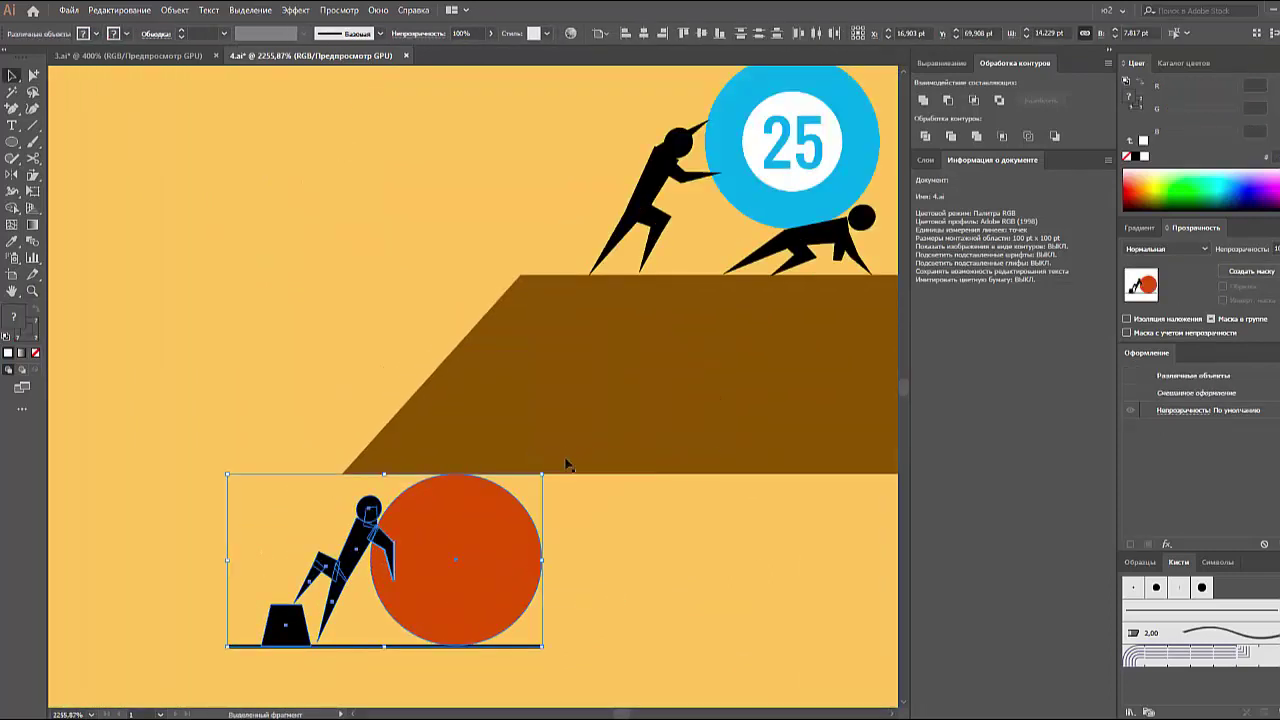
left_click(514, 553)
left_click_drag(510, 497, 525, 488)
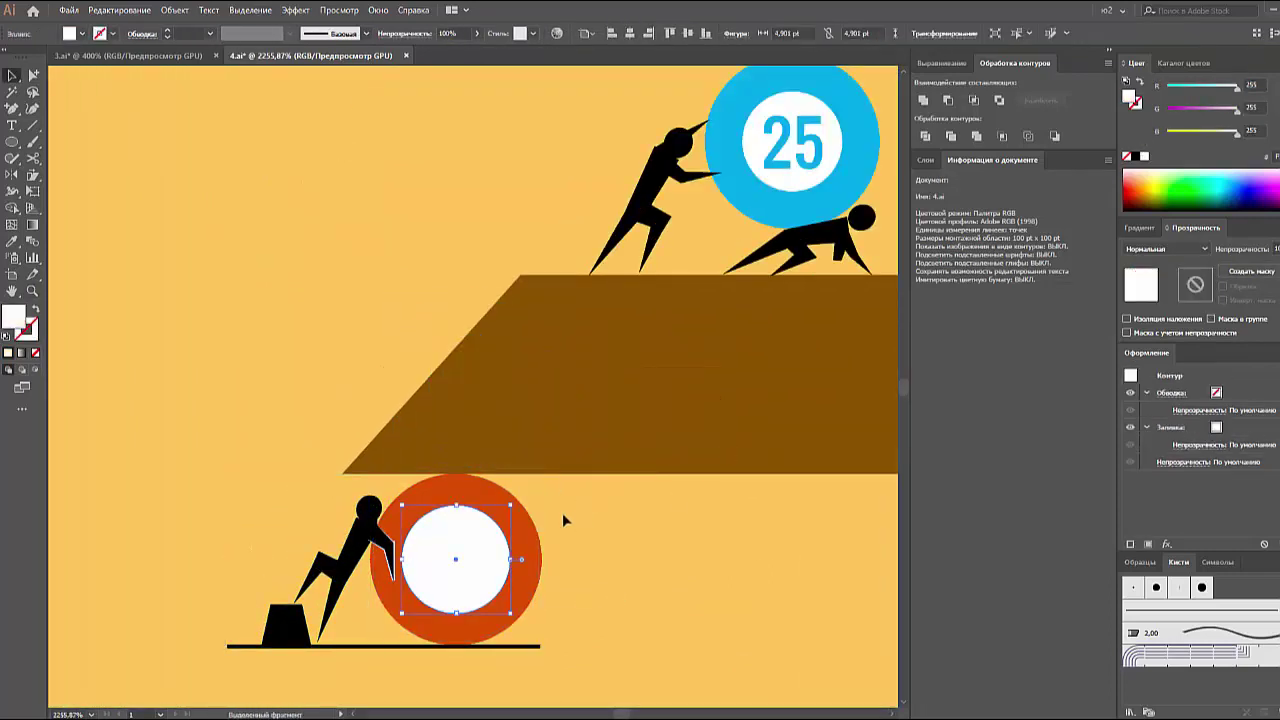
key("ctrl+z")
key("ctrl+z")
- Draw a white circle inside the orange ball and set the 16 into it
right_click(505, 566)
left_click(590, 443)
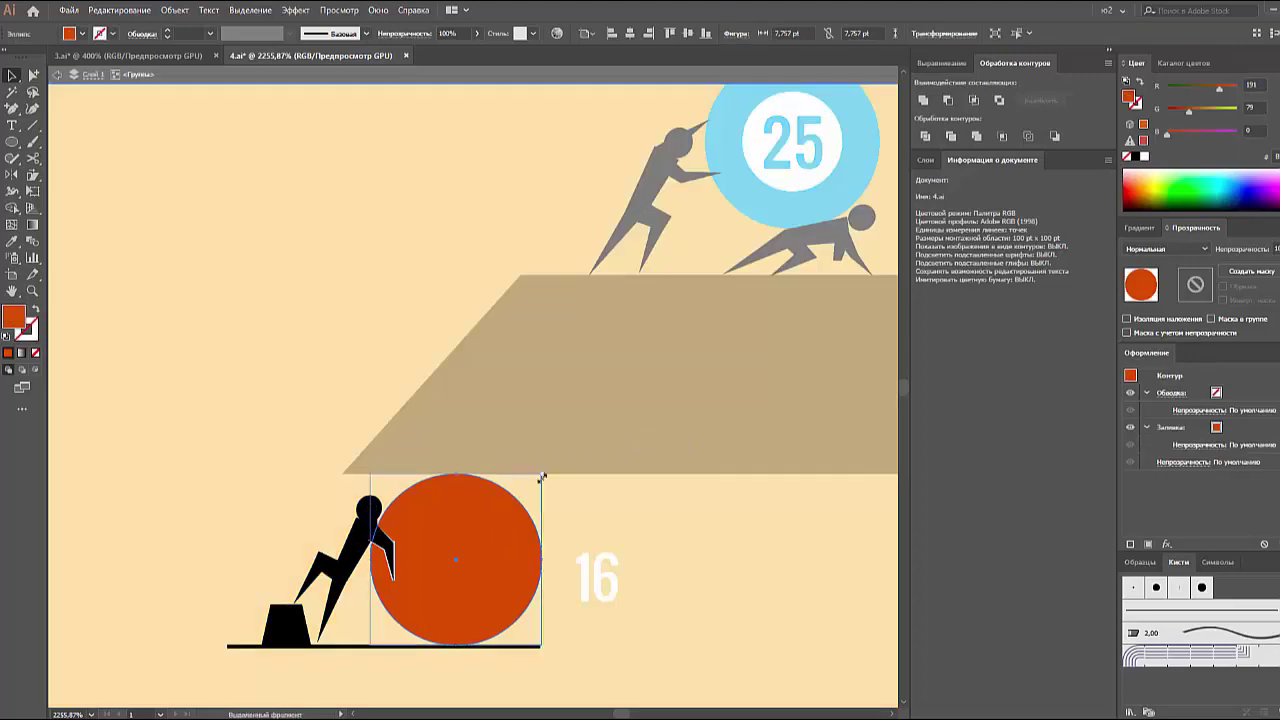
key("l")
left_click_drag(410, 512, 506, 608)
key("Escape")
left_click_drag(611, 559, 478, 545)
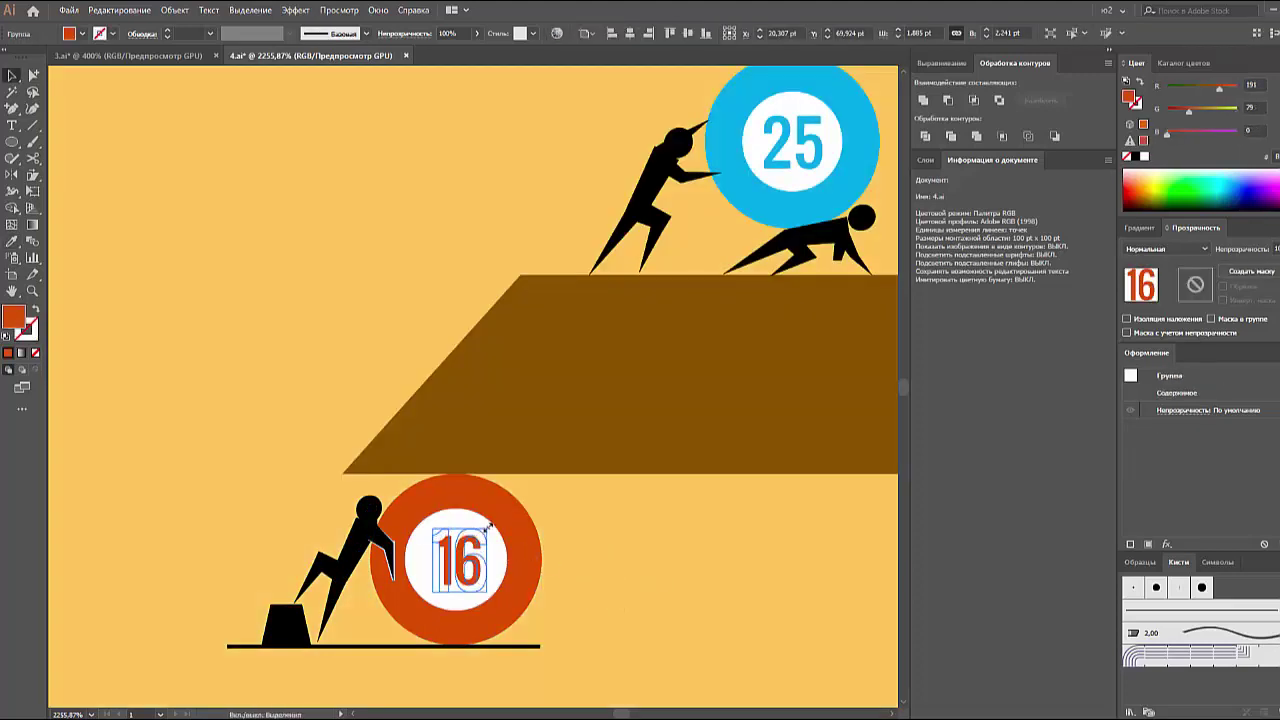
key("ctrl+0")
- Move the 38 label onto the green ball
scroll(592, 580, "up", 3)
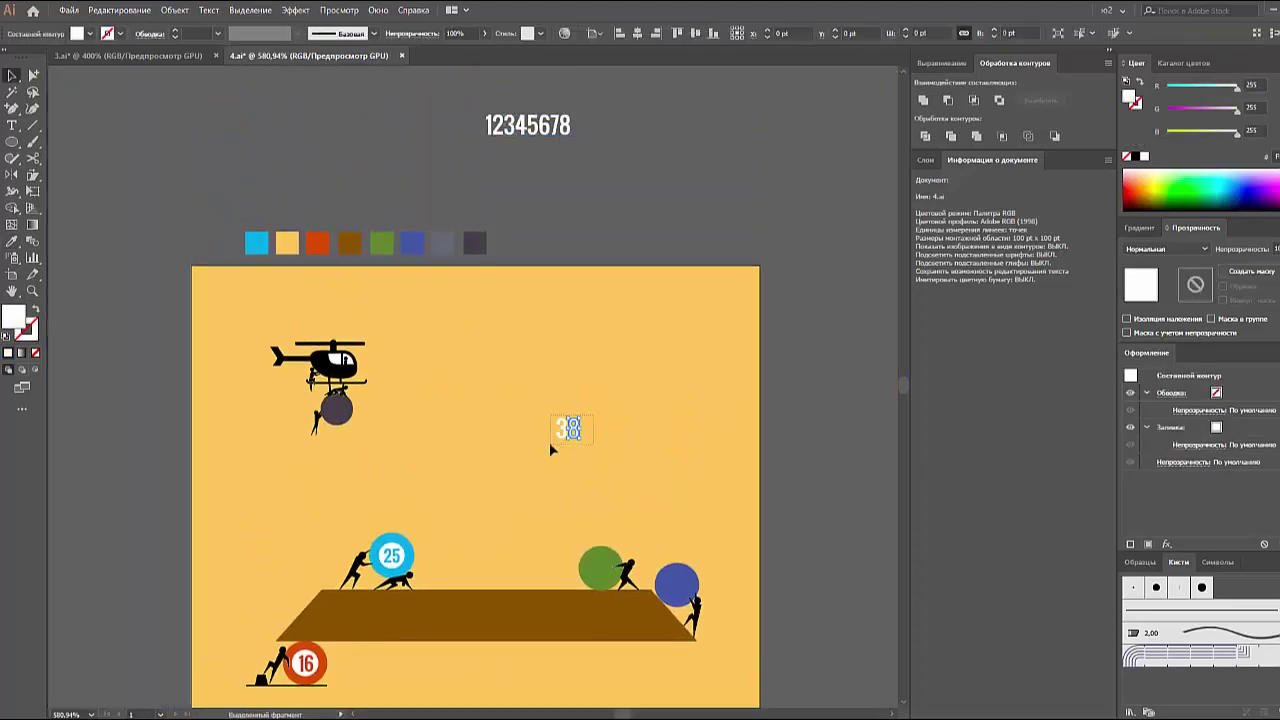
left_click_drag(561, 428, 603, 527)
left_click_drag(530, 125, 674, 546)
scroll(725, 570, "down", 1)
left_click(598, 535)
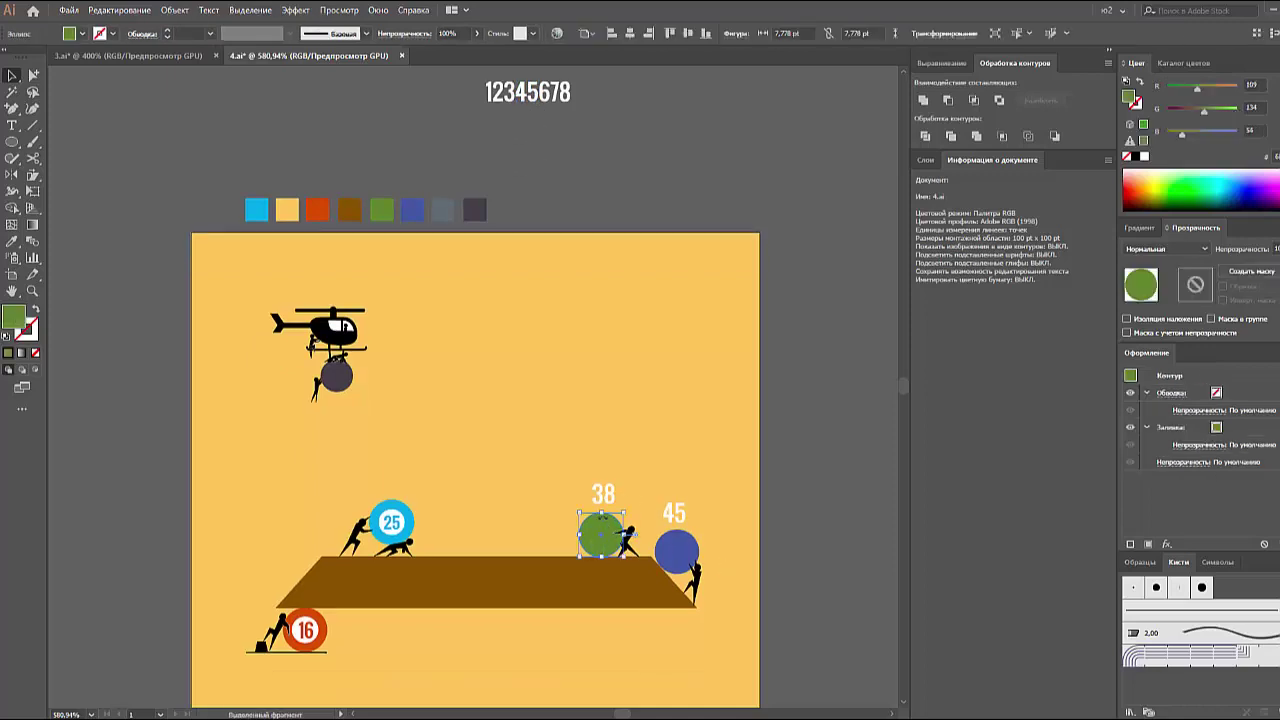
left_click_drag(603, 494, 603, 537)
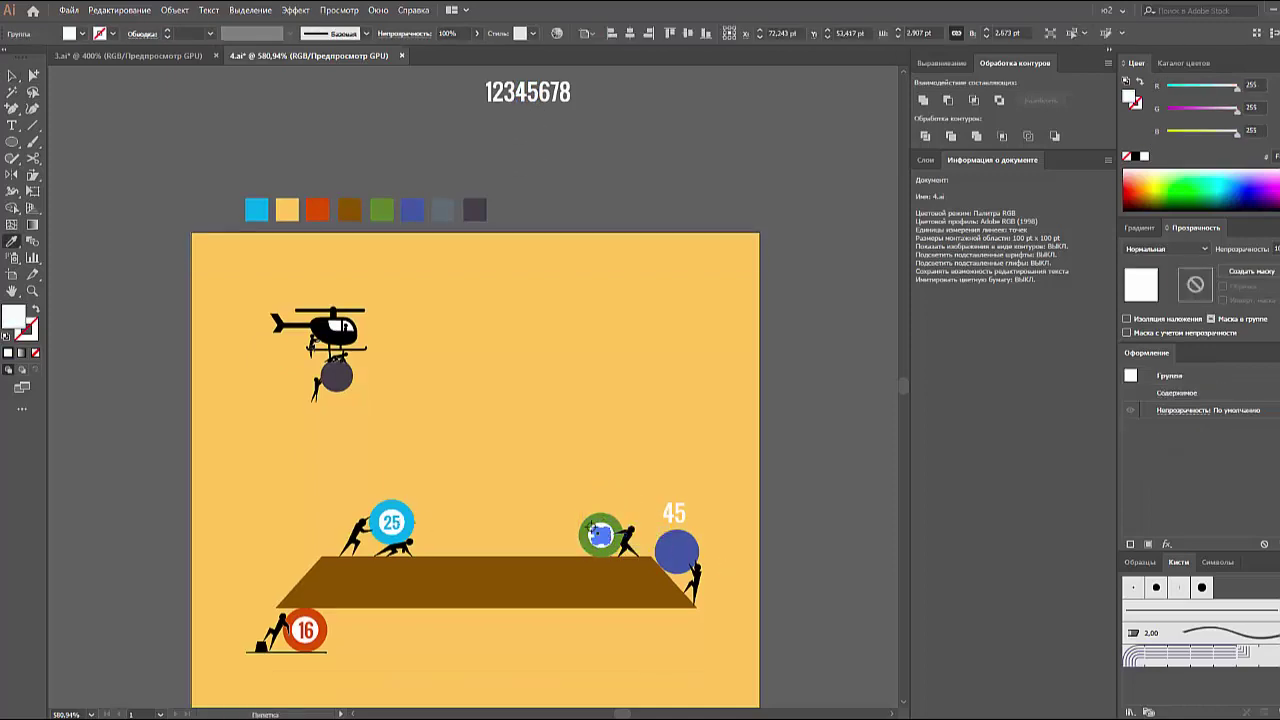
left_click(648, 480)
- Move the 45 label onto the navy ball and zoom out over the scene
right_click(685, 540)
double_click(685, 551)
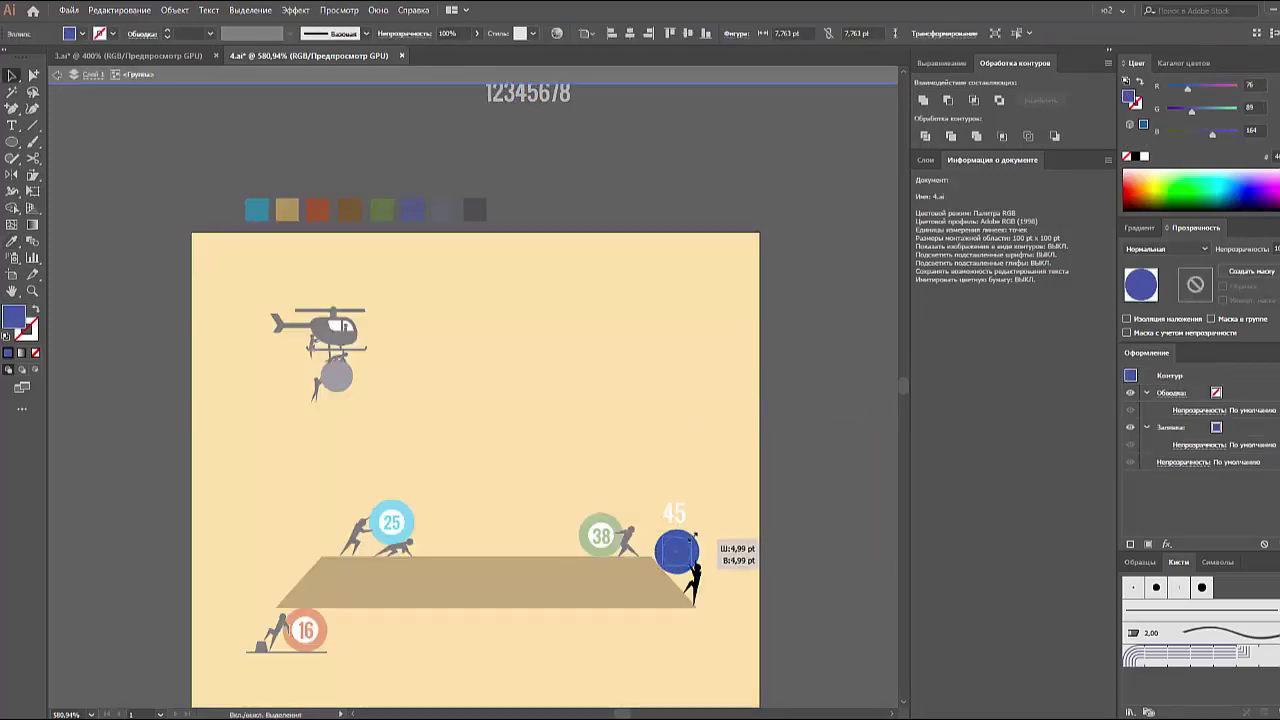
key("Escape")
left_click_drag(675, 512, 678, 550)
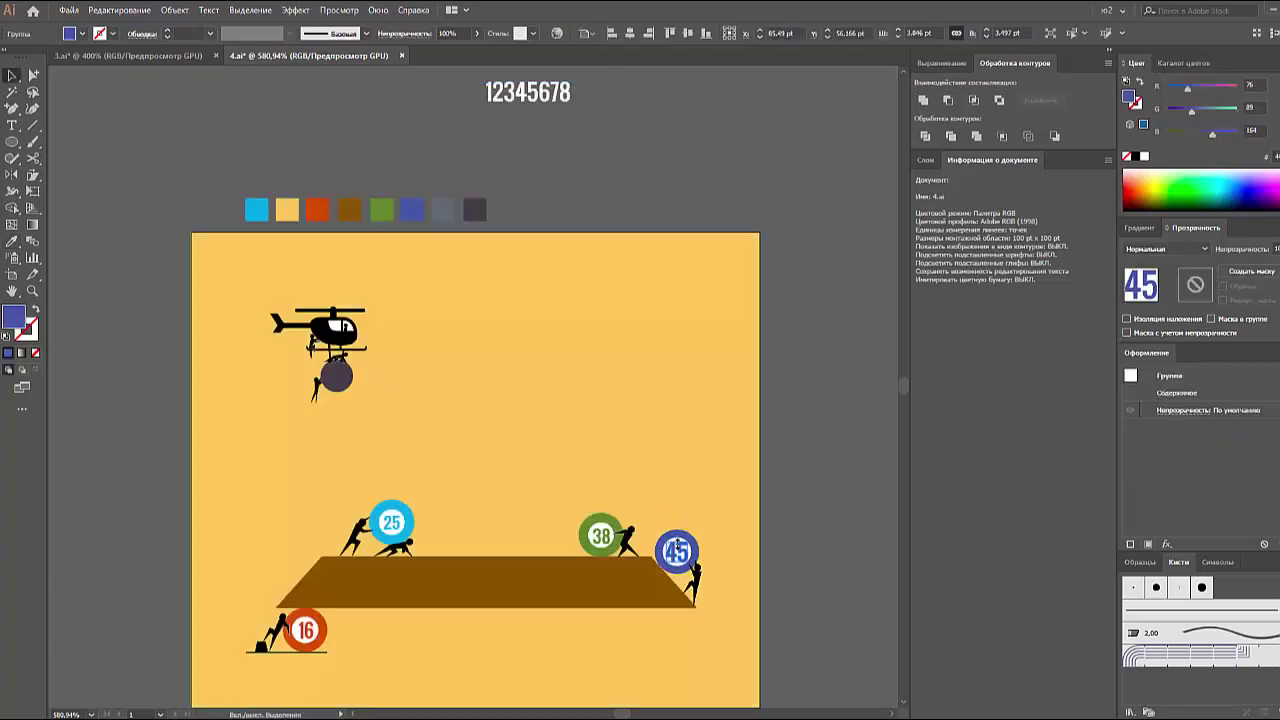
left_click(711, 549)
scroll(645, 550, "up", 4)
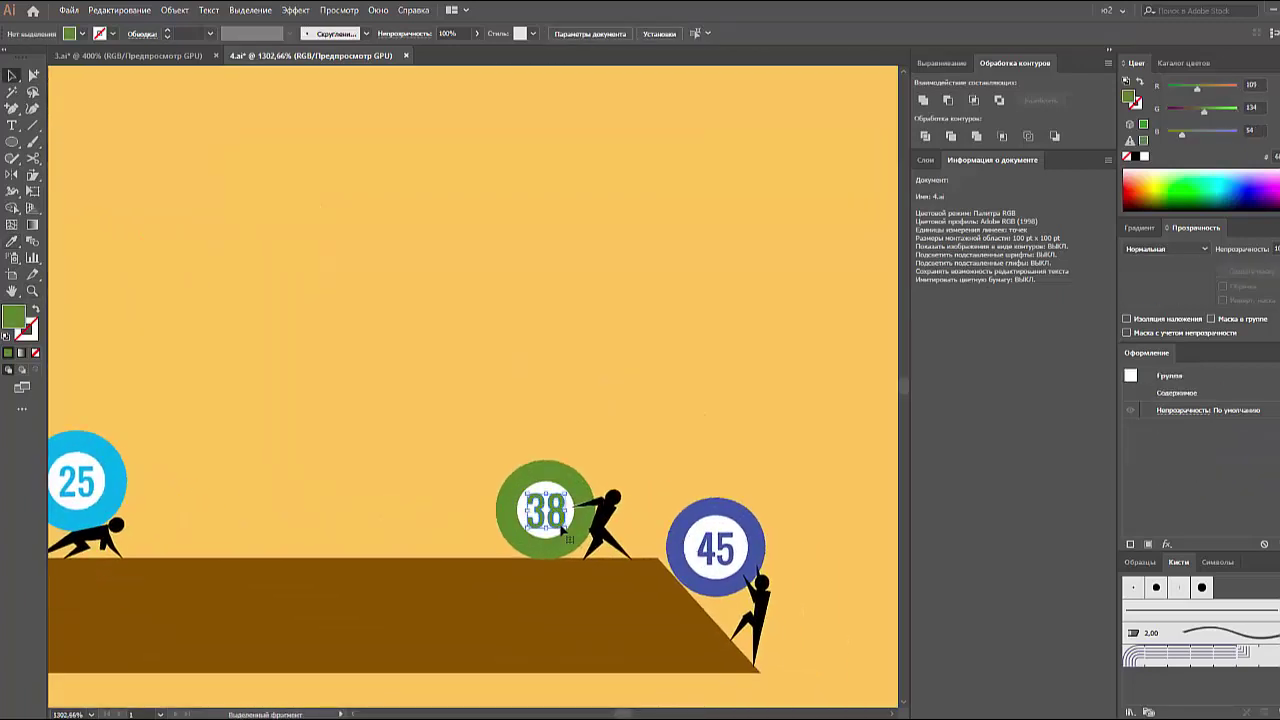
left_click(715, 548)
left_click(808, 540)
key("ctrl+minus")
key("ctrl+minus")
key("ctrl+minus")
- Stretch and widen the 45 ball's white circles into ellipses in isolation mode
key("ctrl+plus")
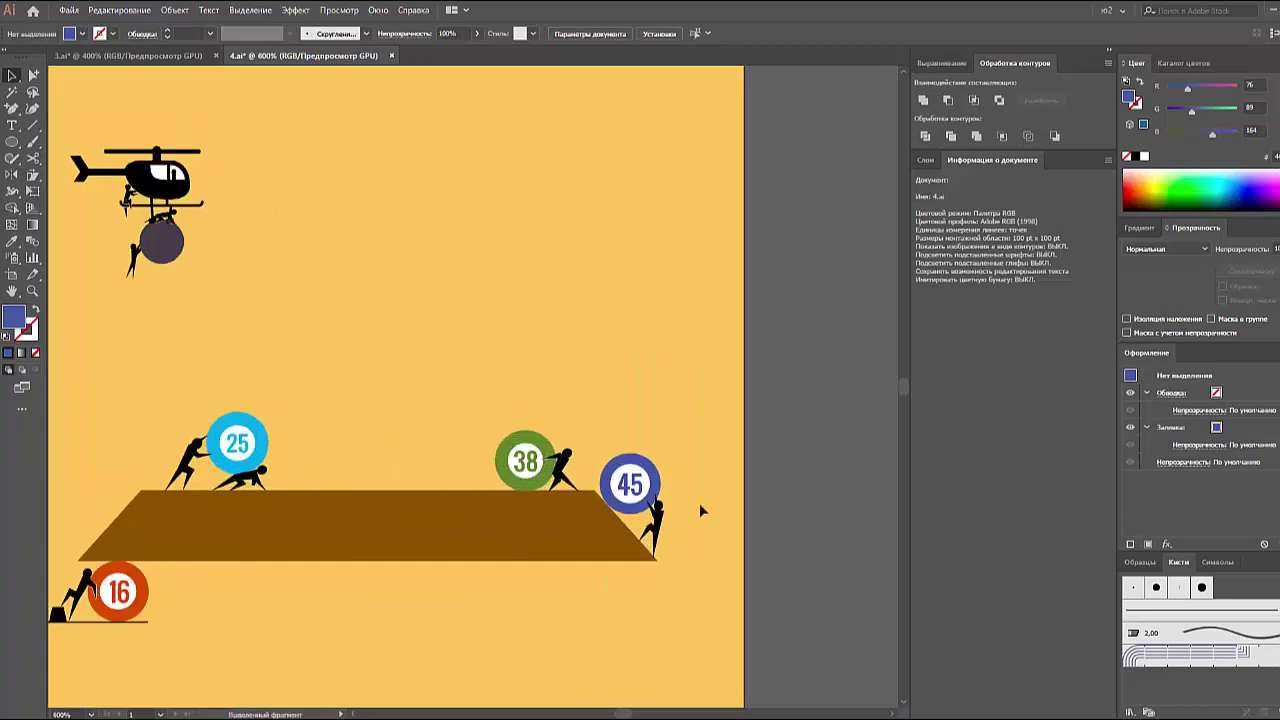
left_click(628, 485)
double_click(628, 485)
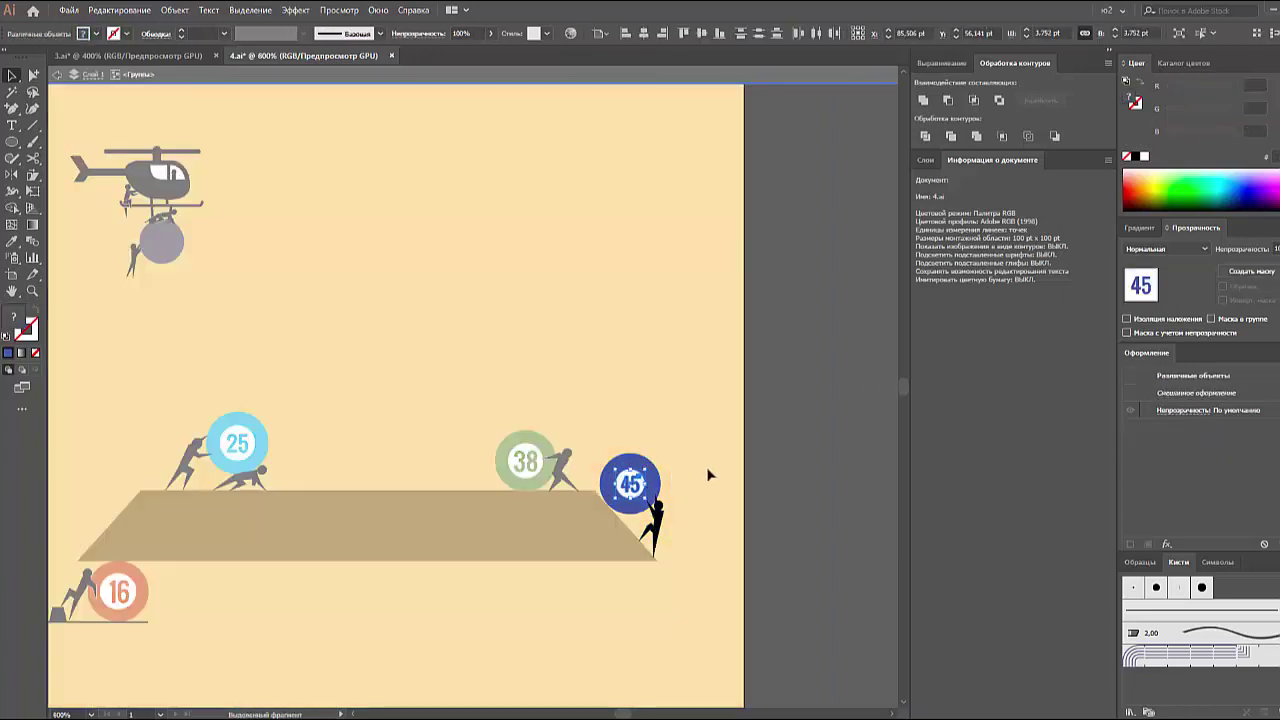
key("z")
left_click_drag(709, 469, 772, 521)
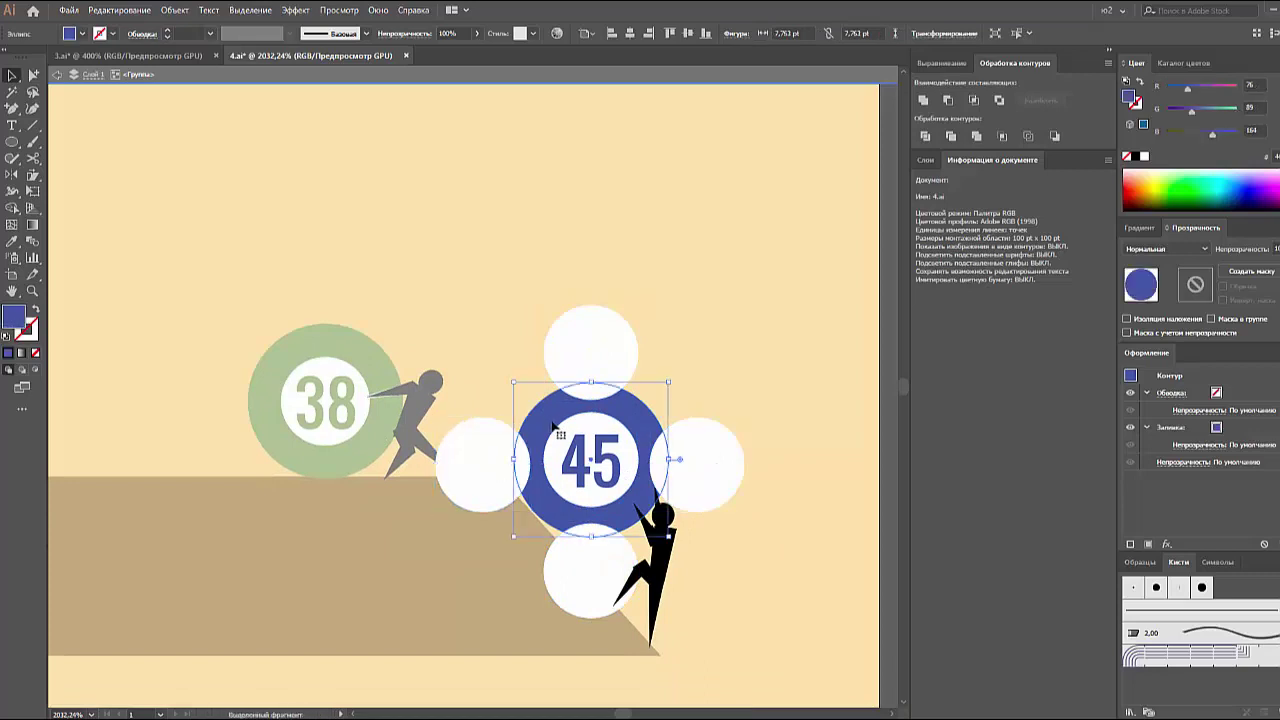
left_click_drag(697, 512, 697, 527)
left_click(591, 340)
left_click_drag(637, 351, 657, 351)
left_click_drag(483, 418, 483, 403)
left_click(590, 560)
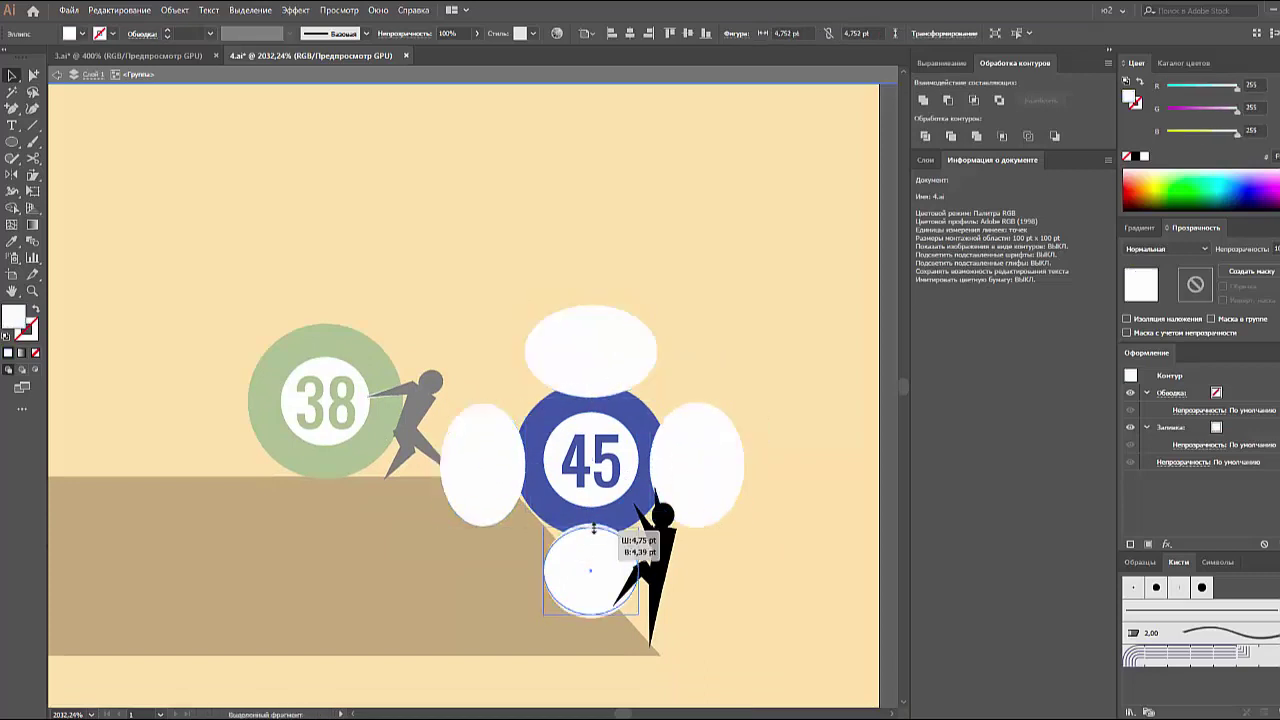
left_click_drag(637, 570, 656, 570)
- Rotate the ellipses with the blue ball slightly, then undo a trial merge
left_click(590, 420)
left_click(590, 340, "shift")
left_click_drag(690, 520, 661, 421)
left_click(697, 465, "shift")
left_click(590, 570, "shift")
left_click(483, 465, "shift")
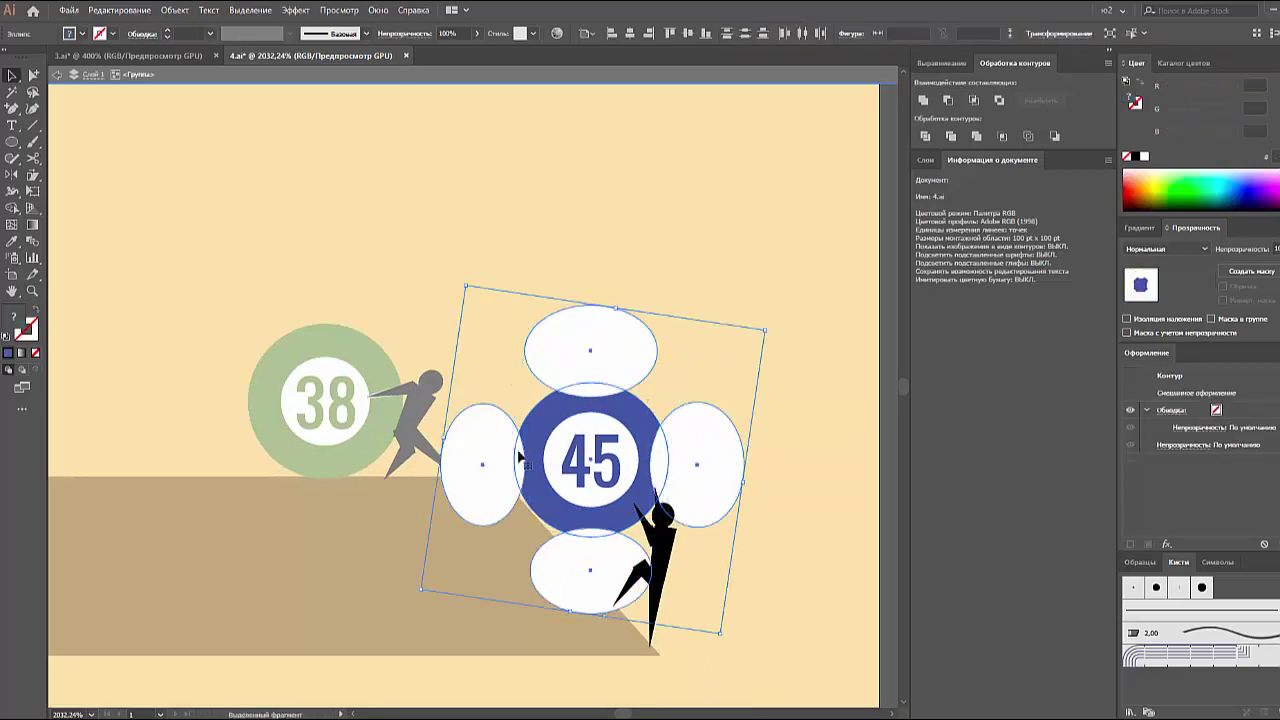
left_click(962, 104)
left_click(794, 383)
key("ctrl+z")
key("ctrl+z")
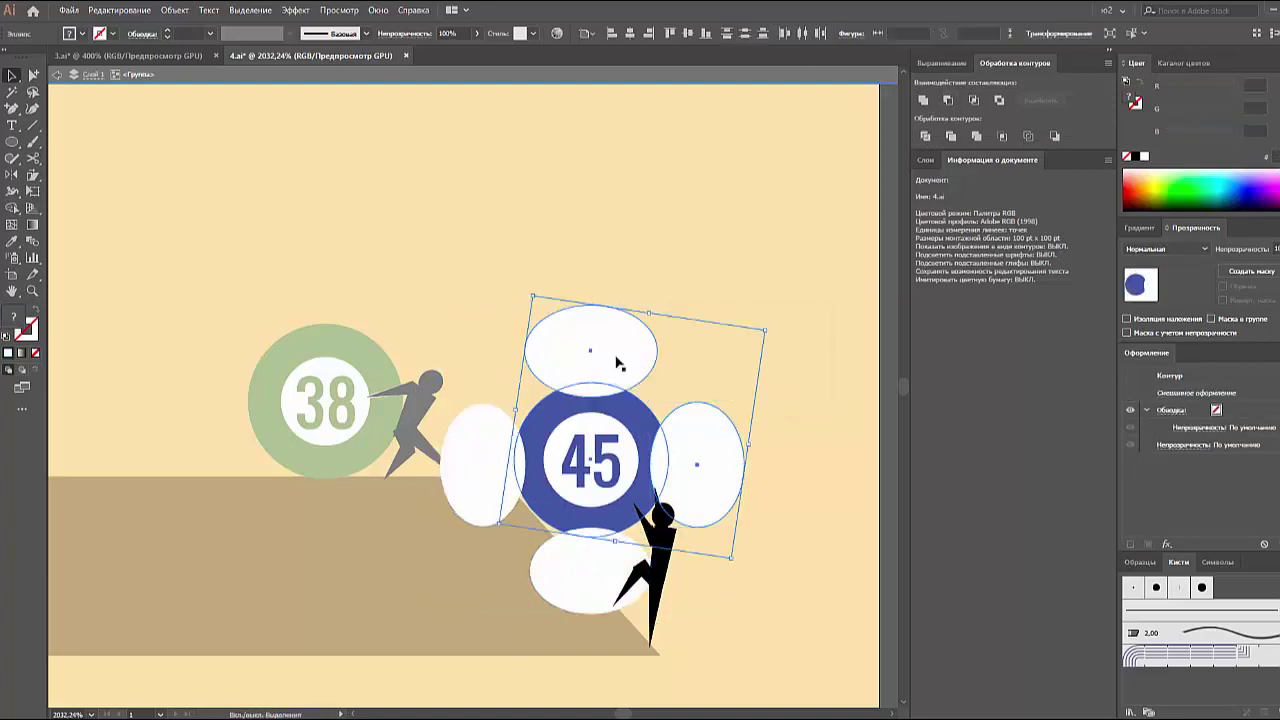
- Isolate the 38 ball group with its figure and zoom in on it
double_click(500, 472)
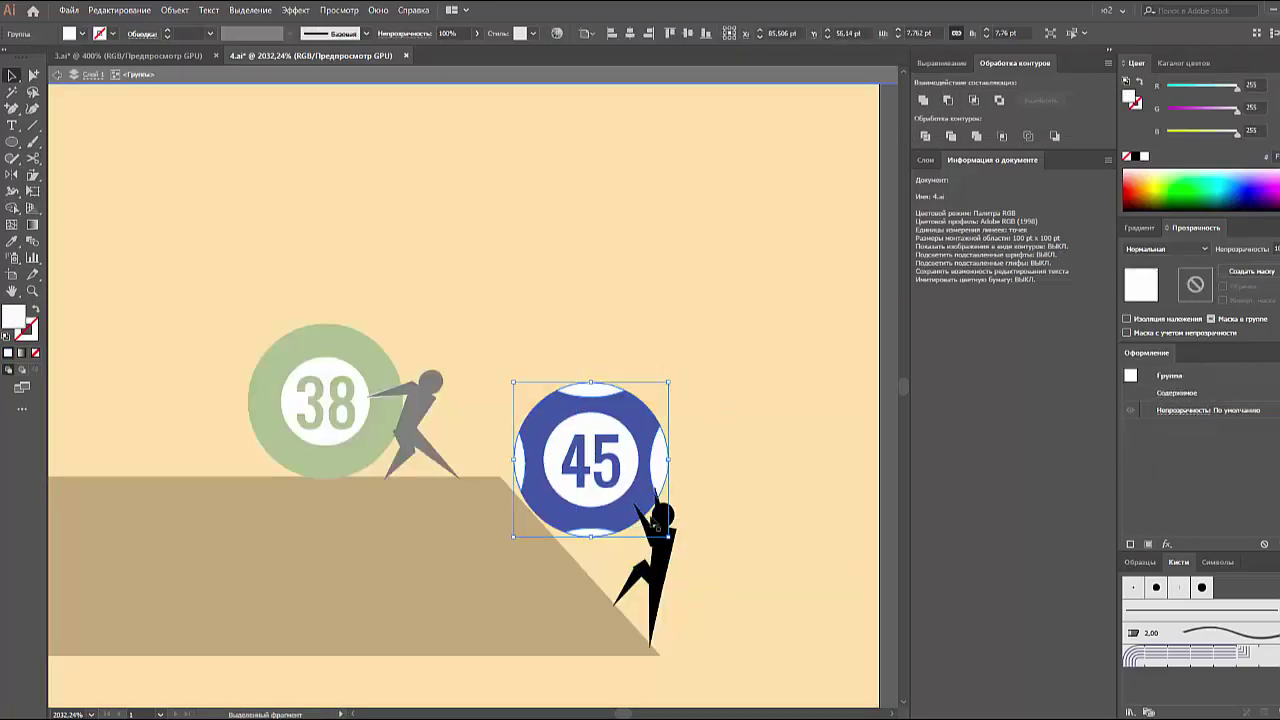
right_click(383, 376)
key("Escape")
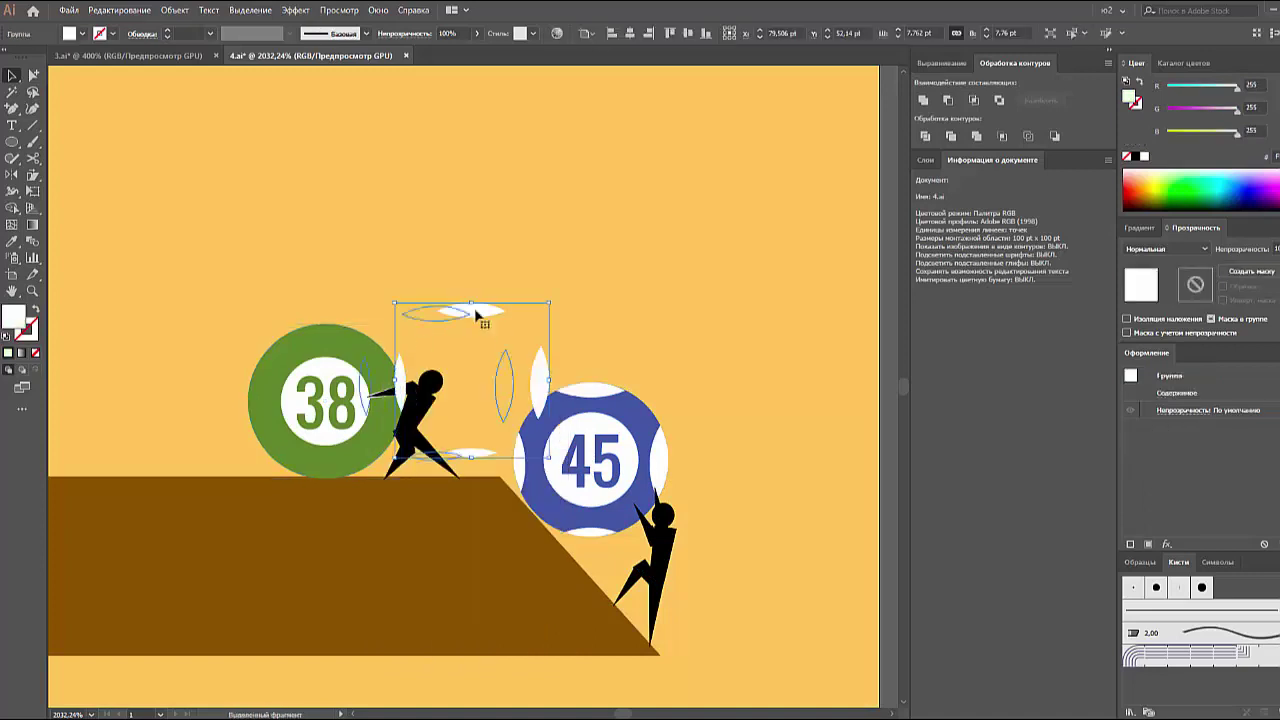
key("a")
left_click_drag(241, 303, 461, 468)
double_click(461, 468)
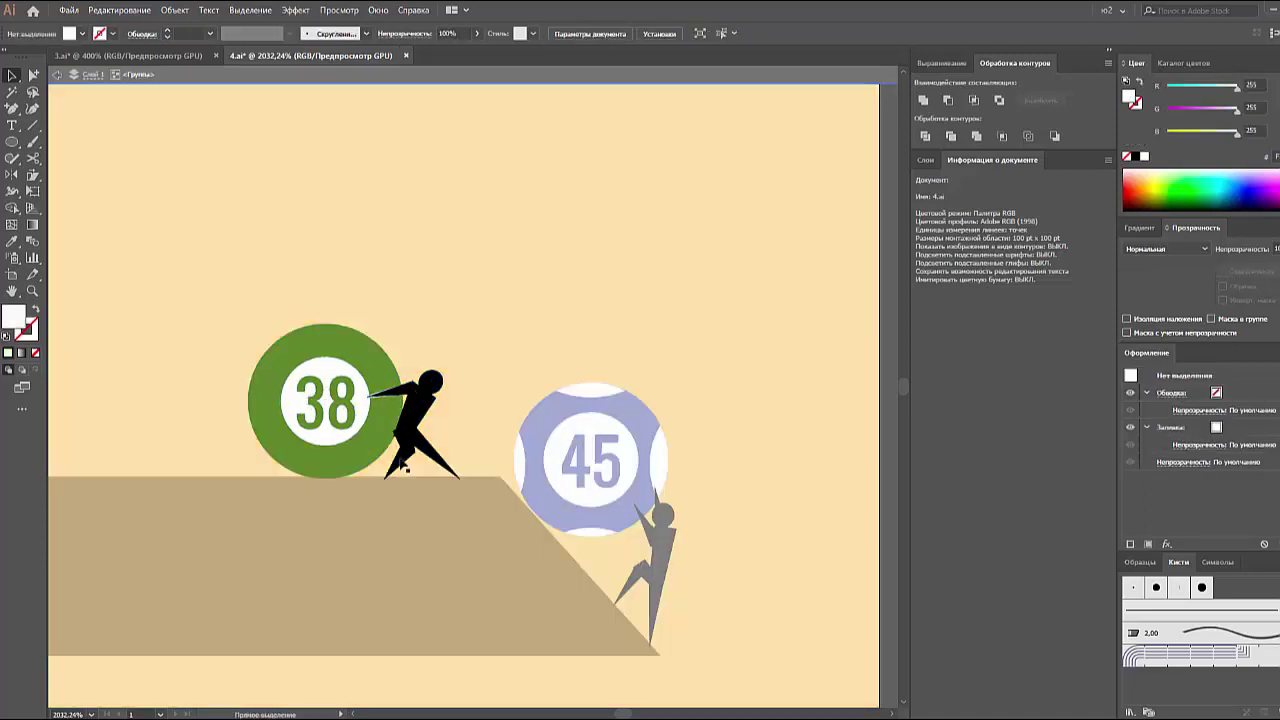
key("z")
left_click(418, 380, "alt")
left_click(418, 380)
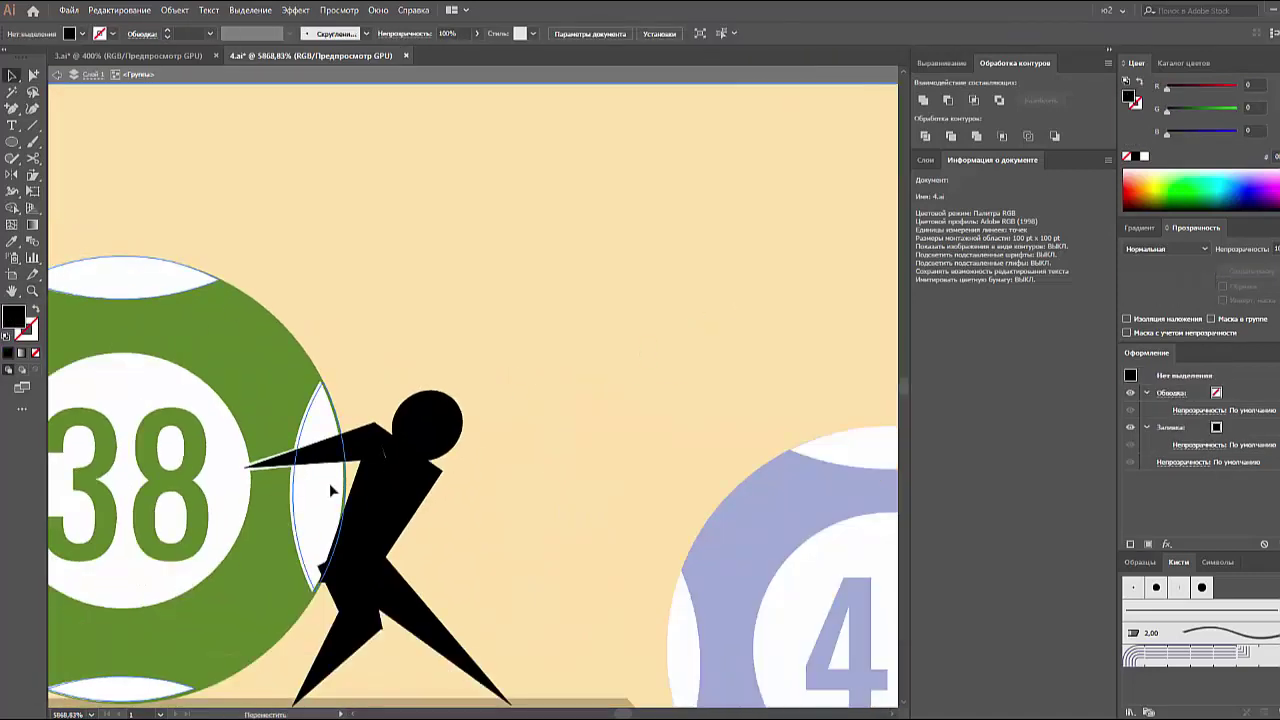
- Select the 38 figure's leg path, then fit the artboard and deselect
left_click(329, 483, "alt")
key("a")
left_click(568, 574)
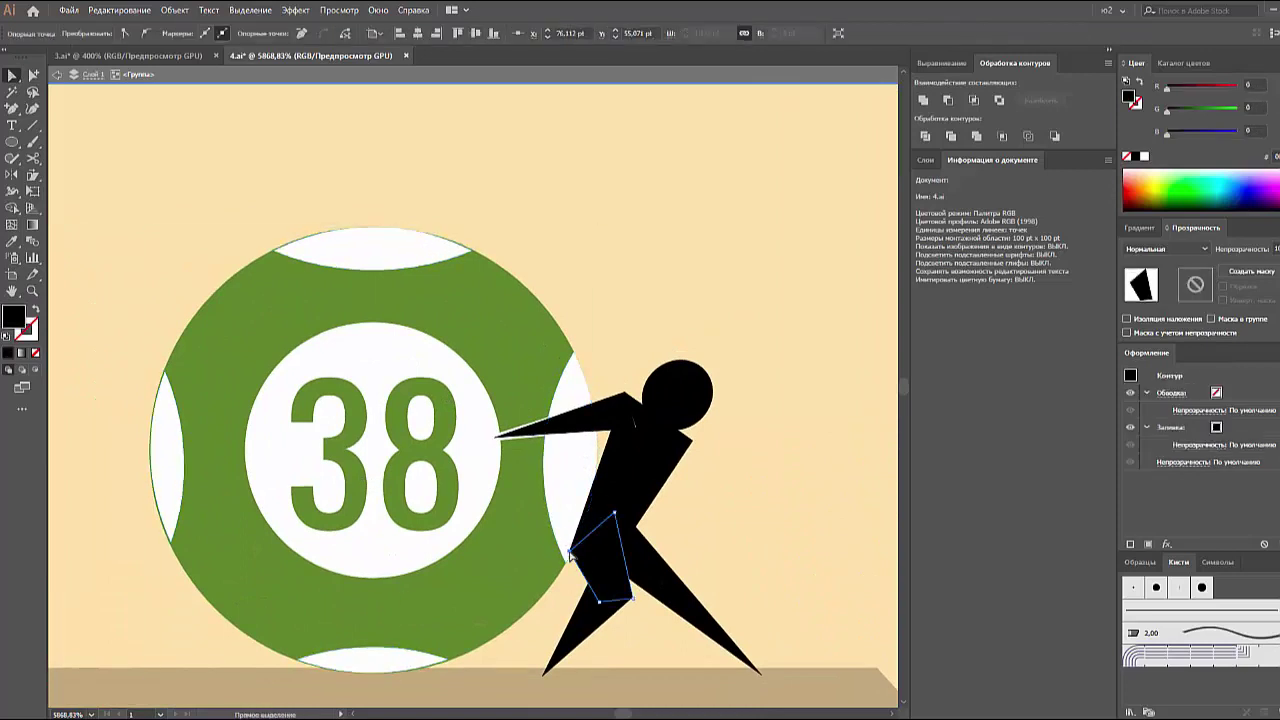
left_click(711, 491)
key("ctrl+0")
left_click(598, 392)
- Leave isolation and inspect the 25 ball group in isolation mode
double_click(493, 393)
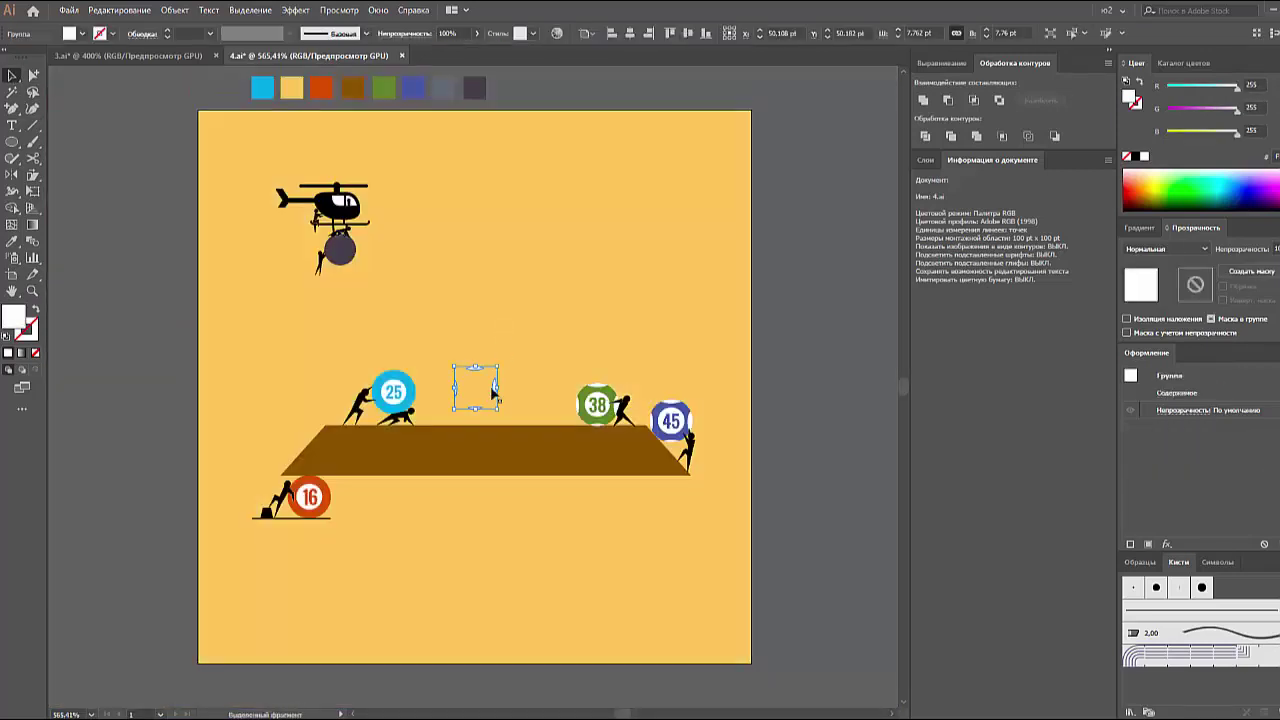
scroll(410, 393, "up", 5)
left_click(600, 483)
left_click(463, 510)
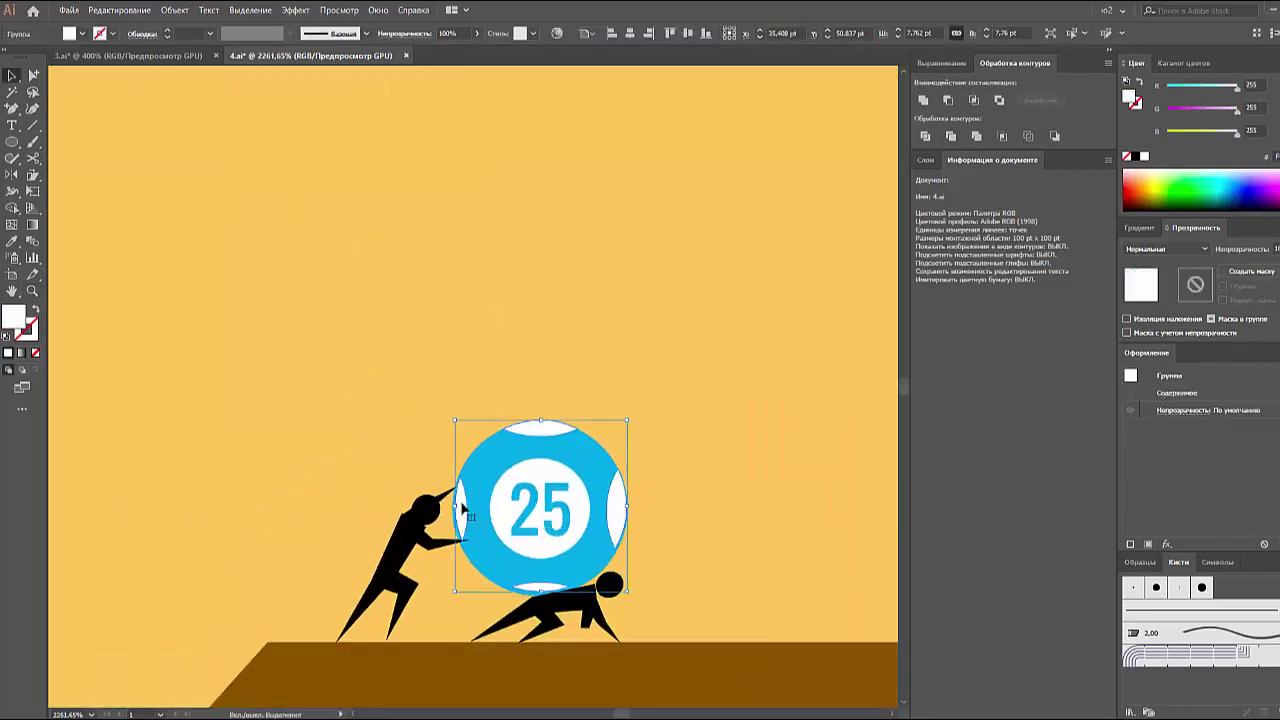
scroll(533, 575, "up", 3)
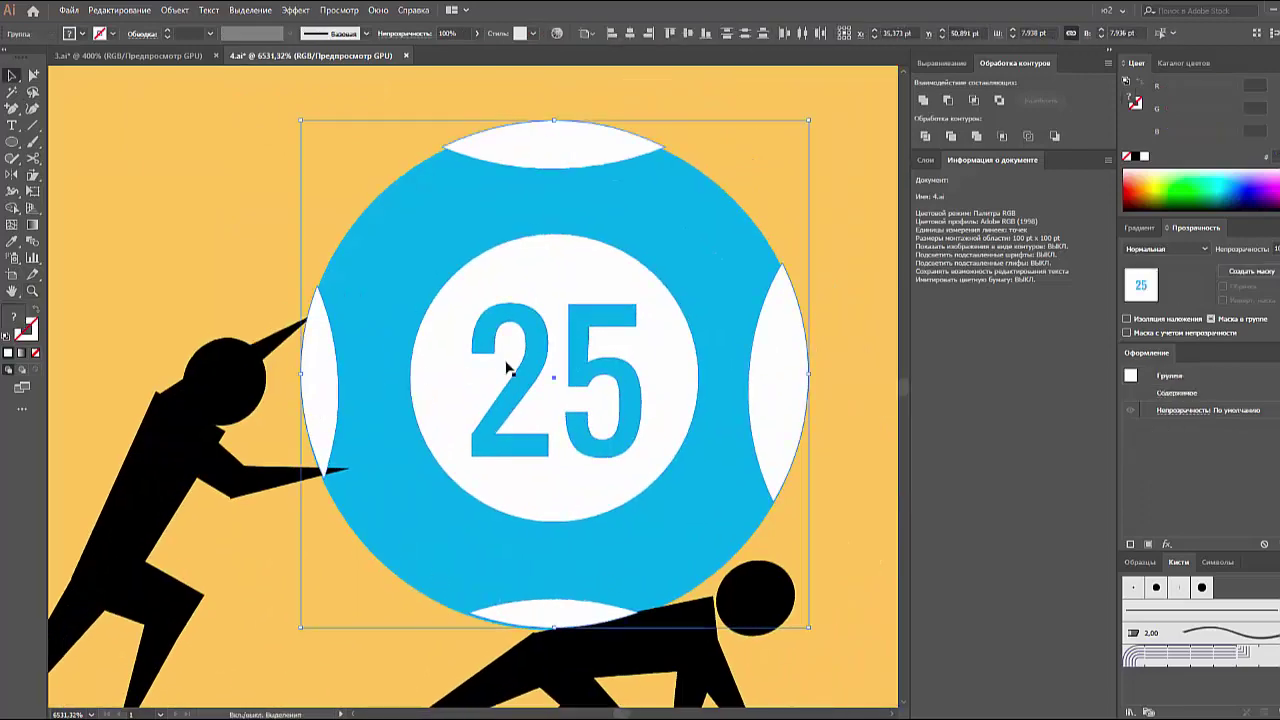
double_click(542, 612)
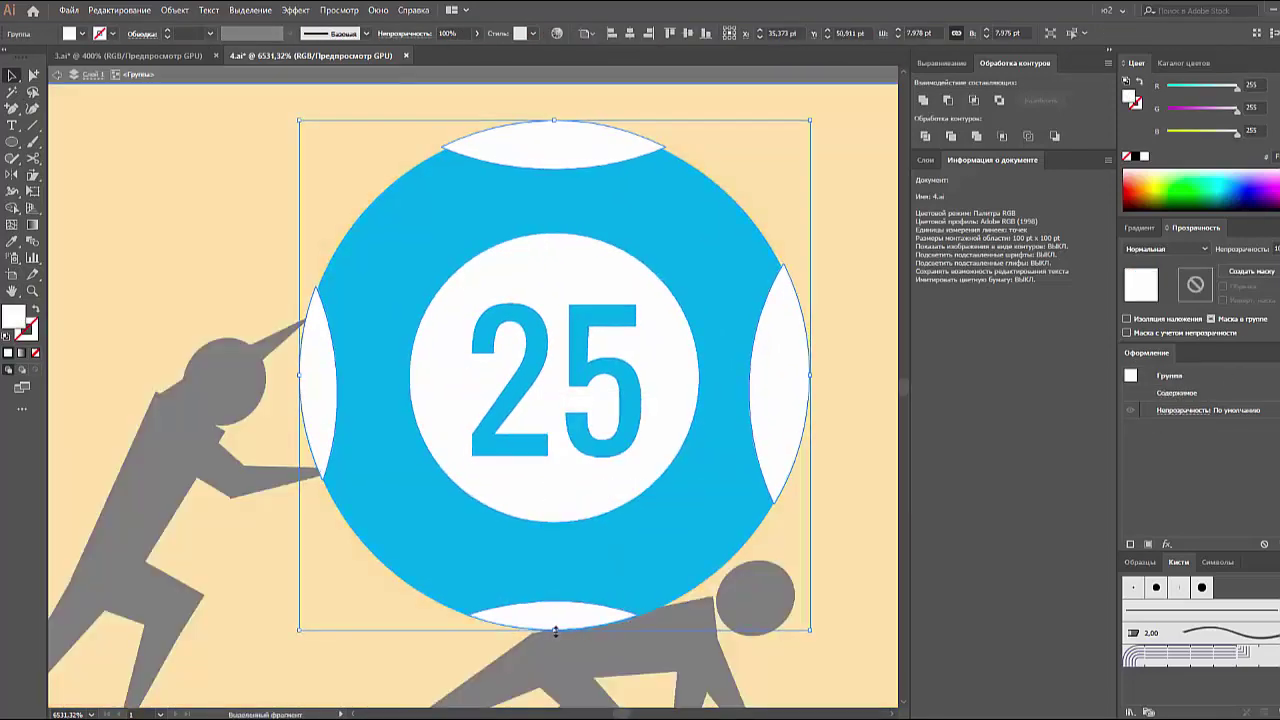
key("Escape")
- Paste the white lens copy in front over the 16 ball and group it there
key("ctrl+0")
scroll(543, 550, "up", 5)
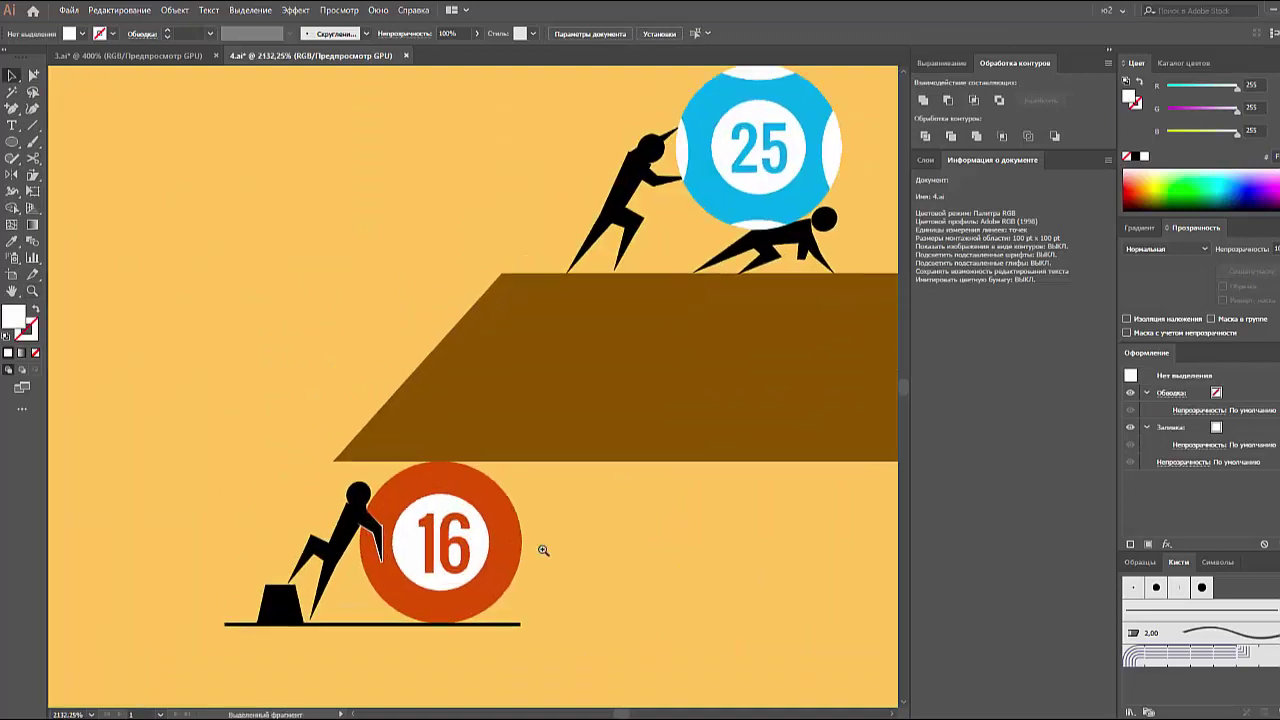
key("ctrl+v")
key("ctrl+z")
key("ctrl+f")
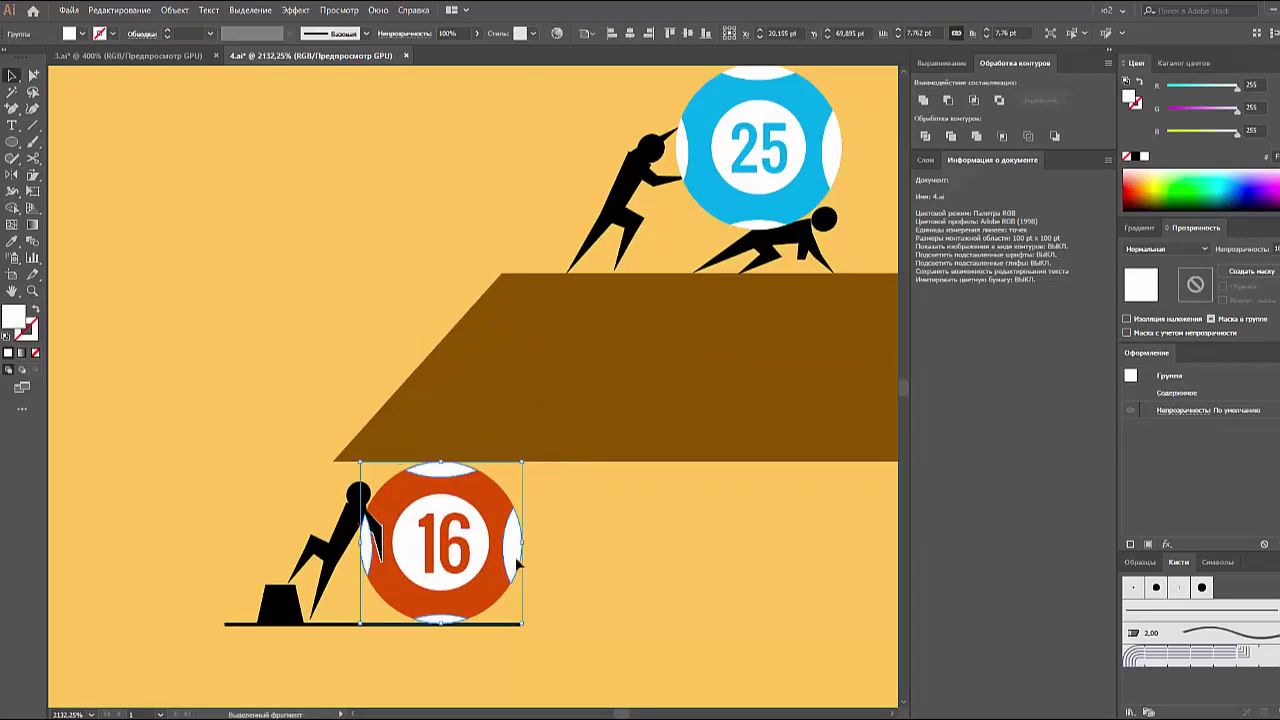
left_click(515, 557, "shift")
right_click(509, 543)
left_click(535, 455)
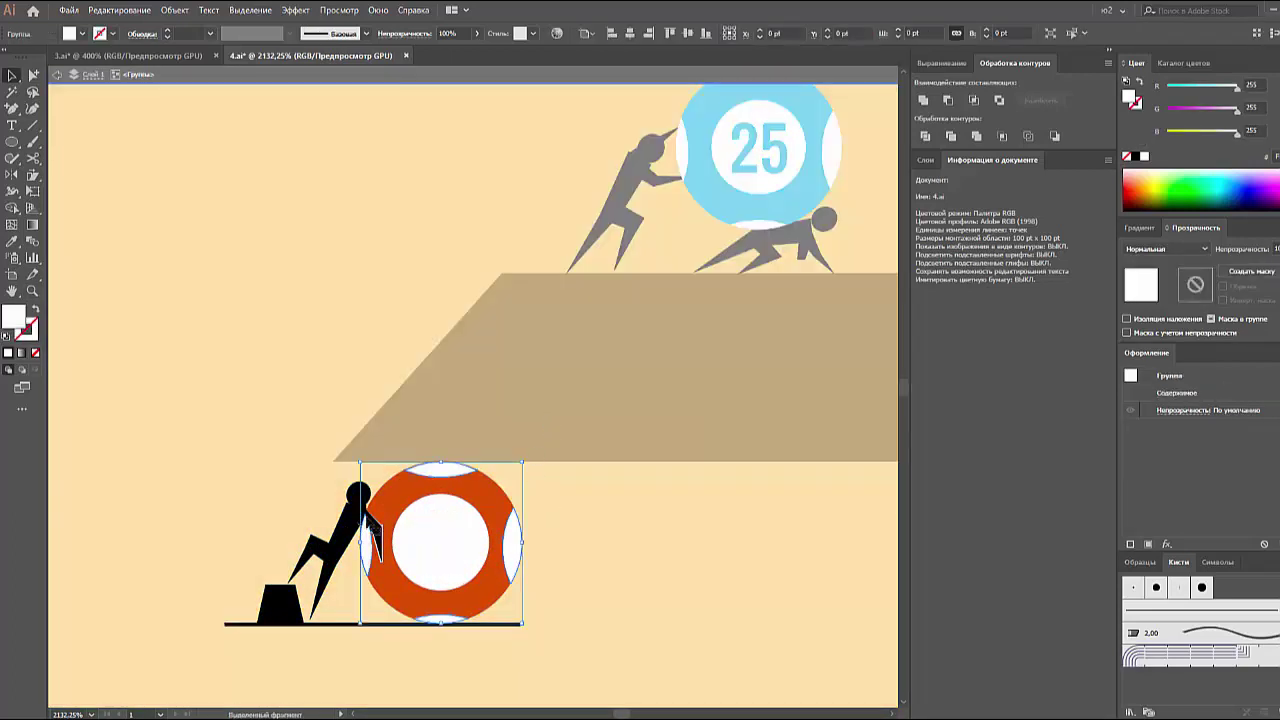
key("Escape")
left_click(590, 522)
- Paste another lens copy in front over the helicopter's dark ball
key("ctrl+0")
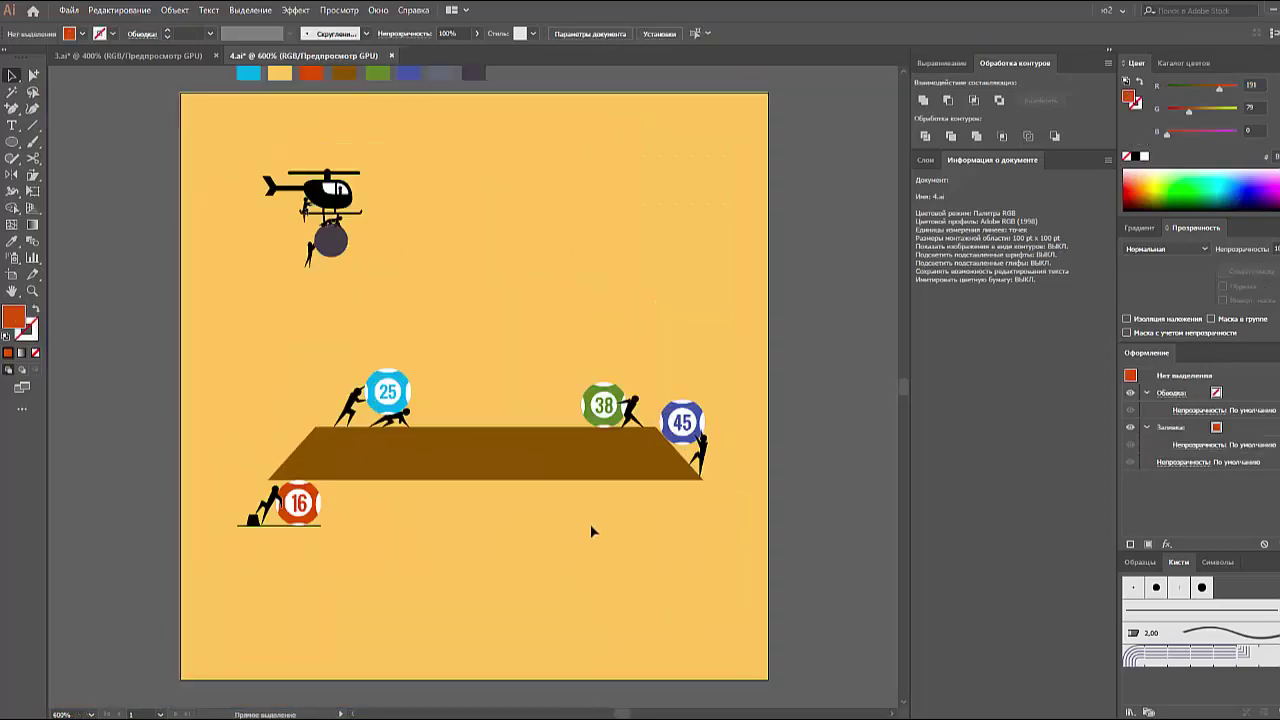
key("ctrl+v")
key("ctrl+z")
key("ctrl+f")
key("ctrl+plus")
key("ctrl+plus")
key("ctrl+plus")
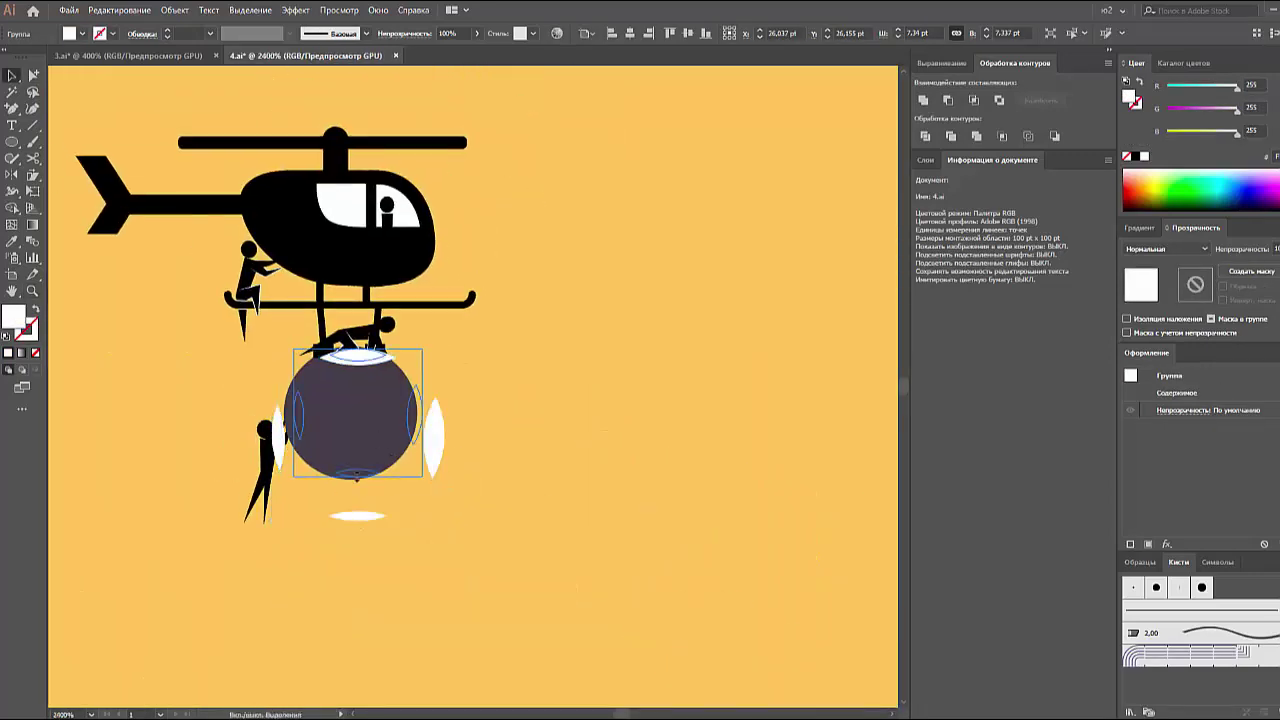
- Shrink the lenses to fit the dark ball and draw a white centre circle
left_click_drag(436, 428, 408, 405)
scroll(340, 487, "up", 5)
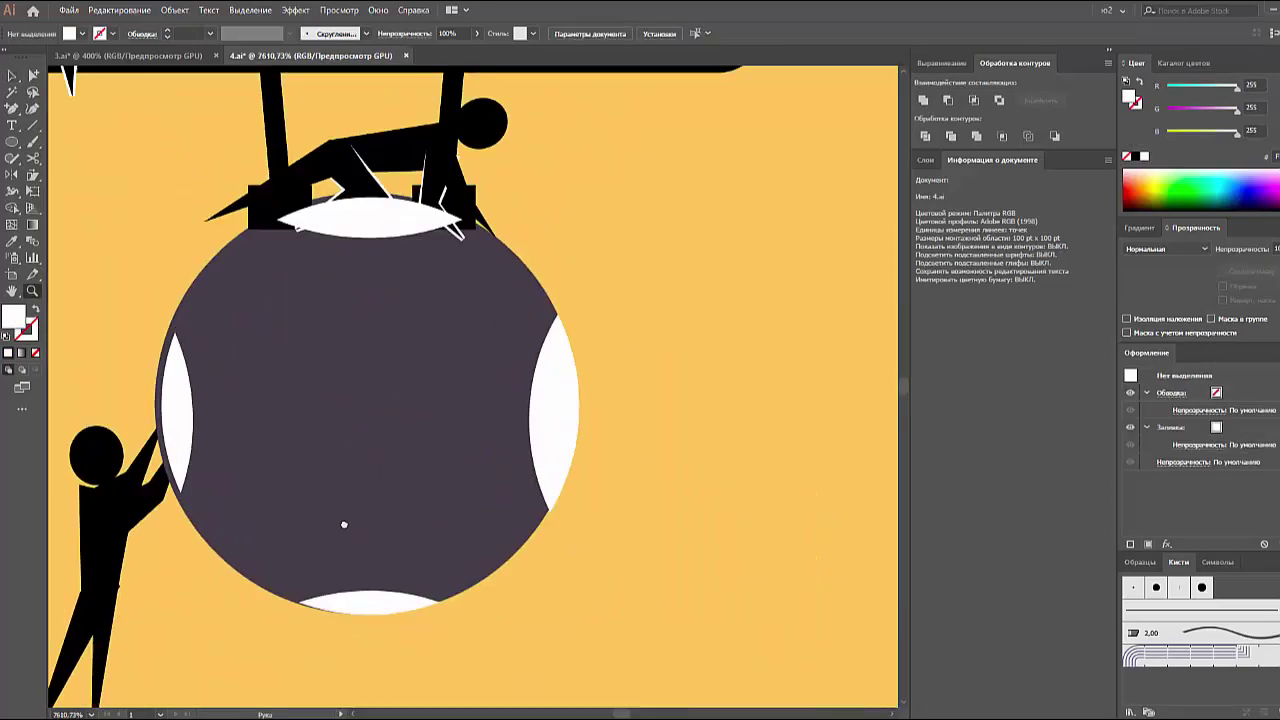
key("ctrl+shift+a")
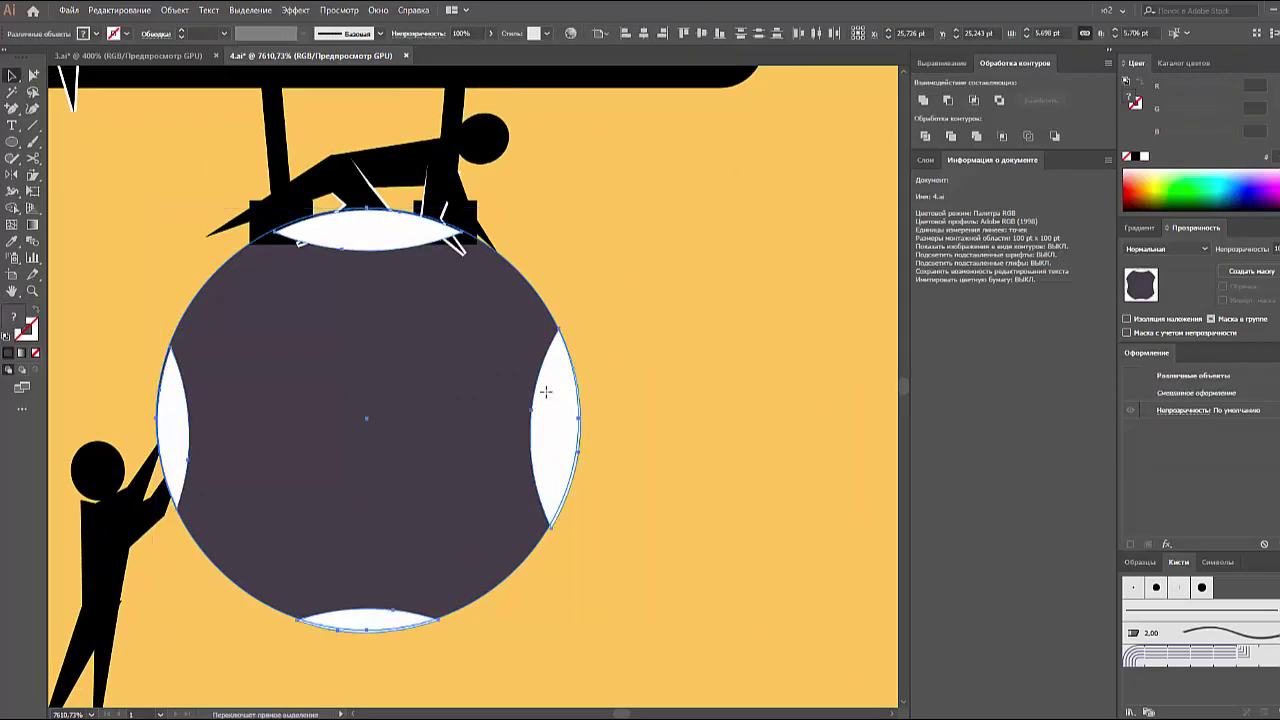
left_click(366, 229)
key("l")
left_click_drag(367, 418, 503, 284)
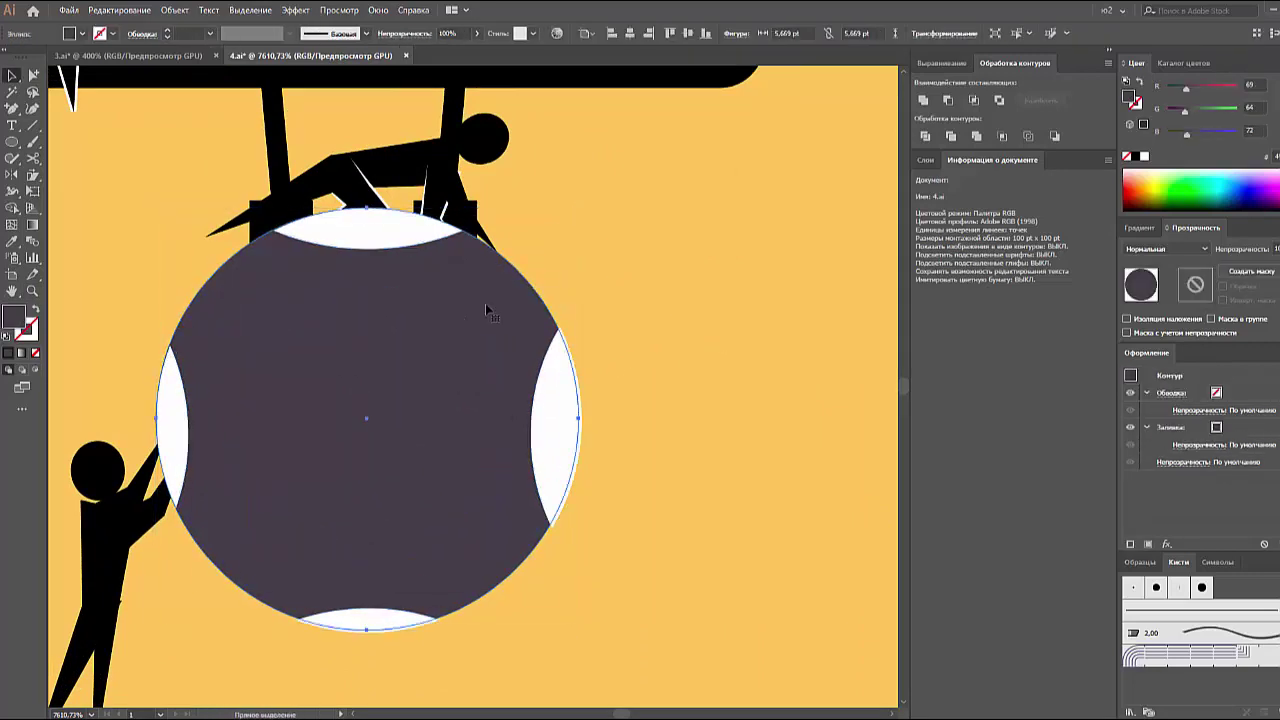
left_click(1144, 156)
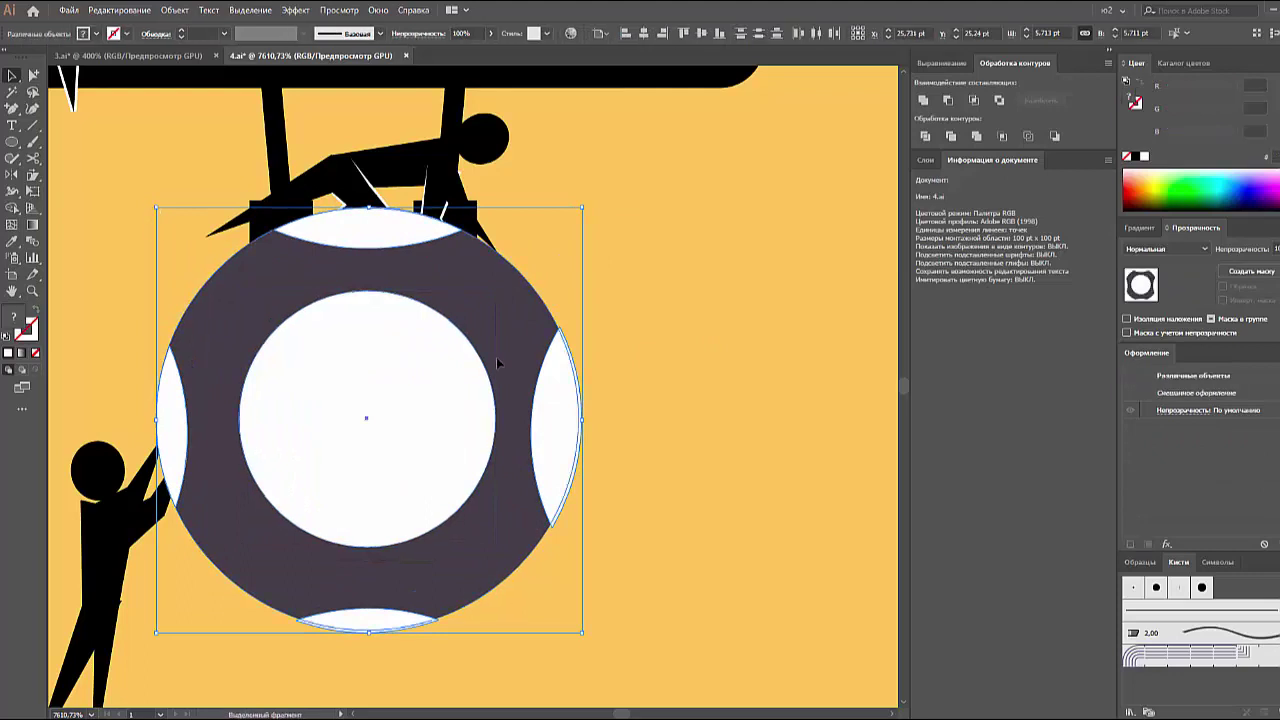
- Select the figure's arm and the ball group to check them, then deselect
left_click_drag(500, 363, 829, 471)
left_click(436, 248)
left_click(512, 300)
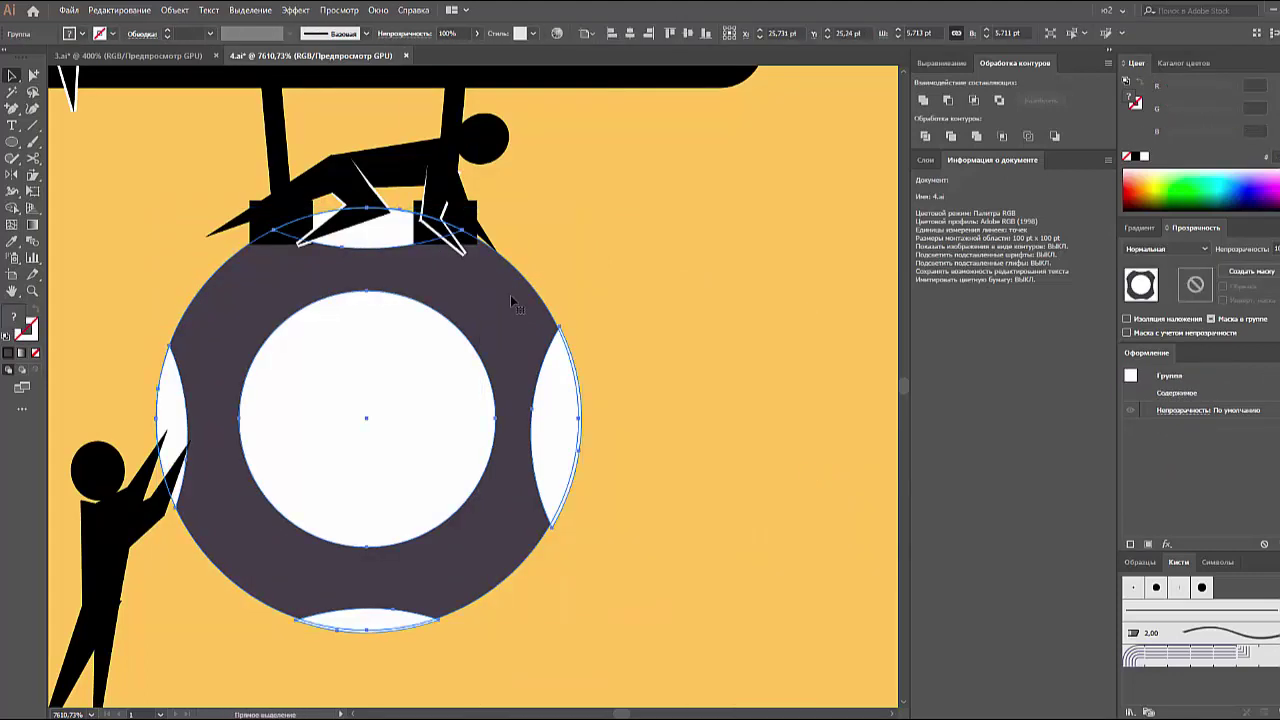
left_click(512, 300)
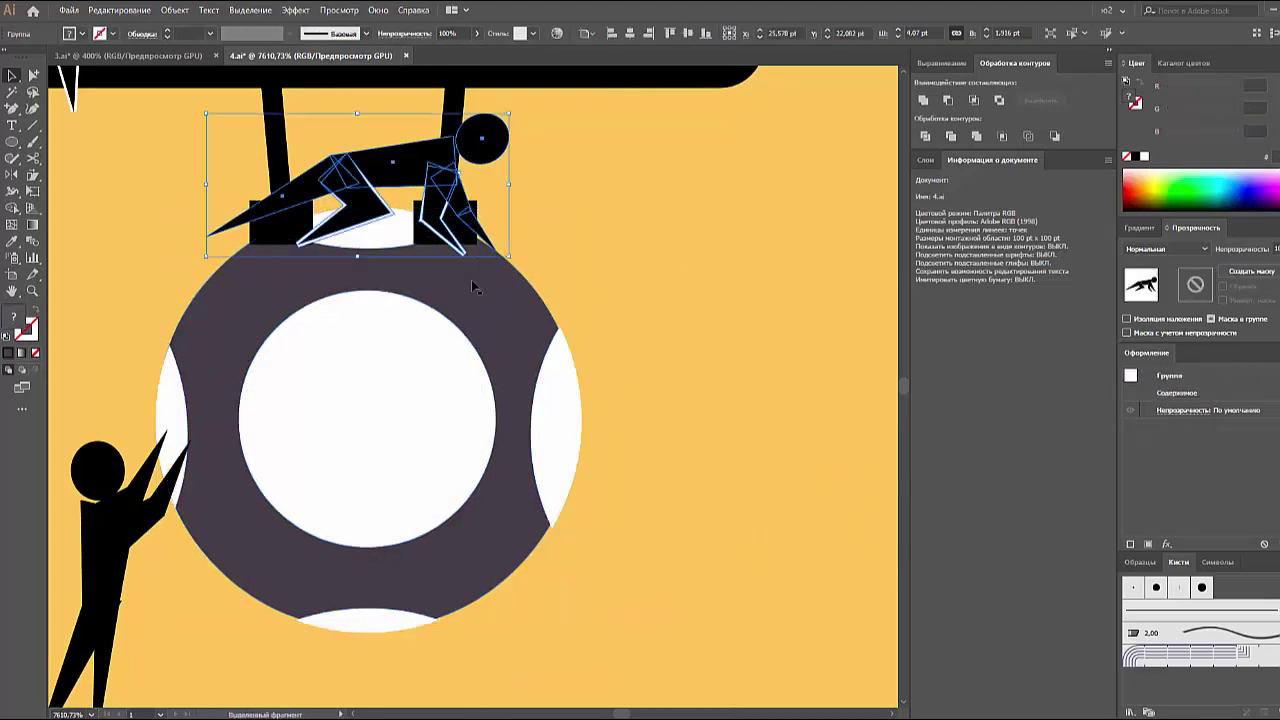
scroll(471, 300, "up", 5)
left_click(555, 470)
- Delete an anchor point from the crouching figure's leg path
scroll(400, 476, "up", 5)
left_click(470, 520)
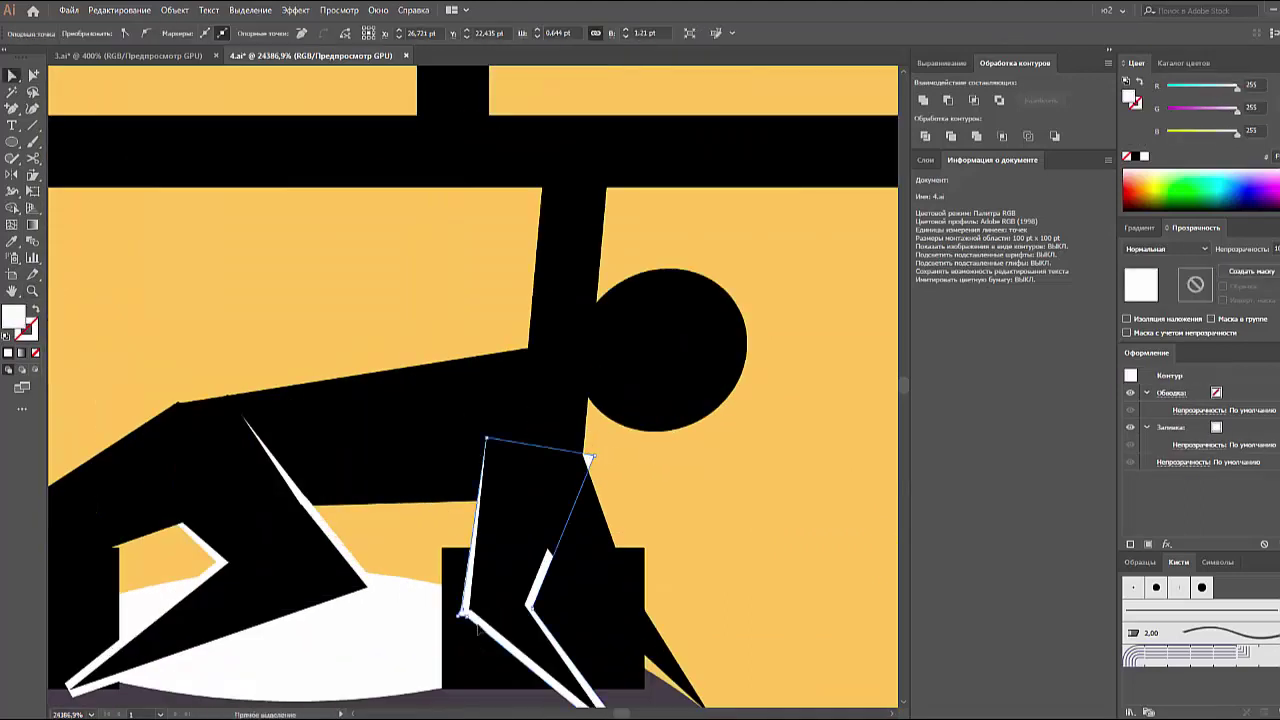
key("minus")
left_click(595, 460)
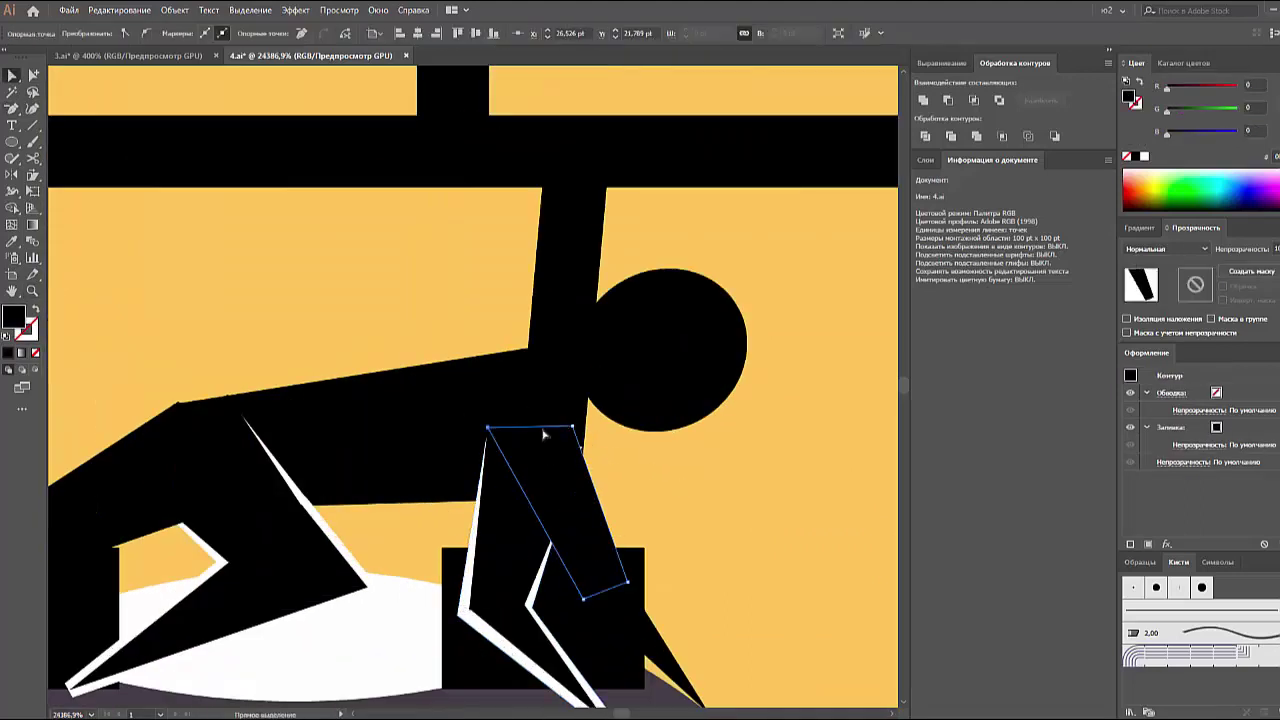
scroll(600, 450, "down", 5)
left_click(343, 272)
left_click(280, 423)
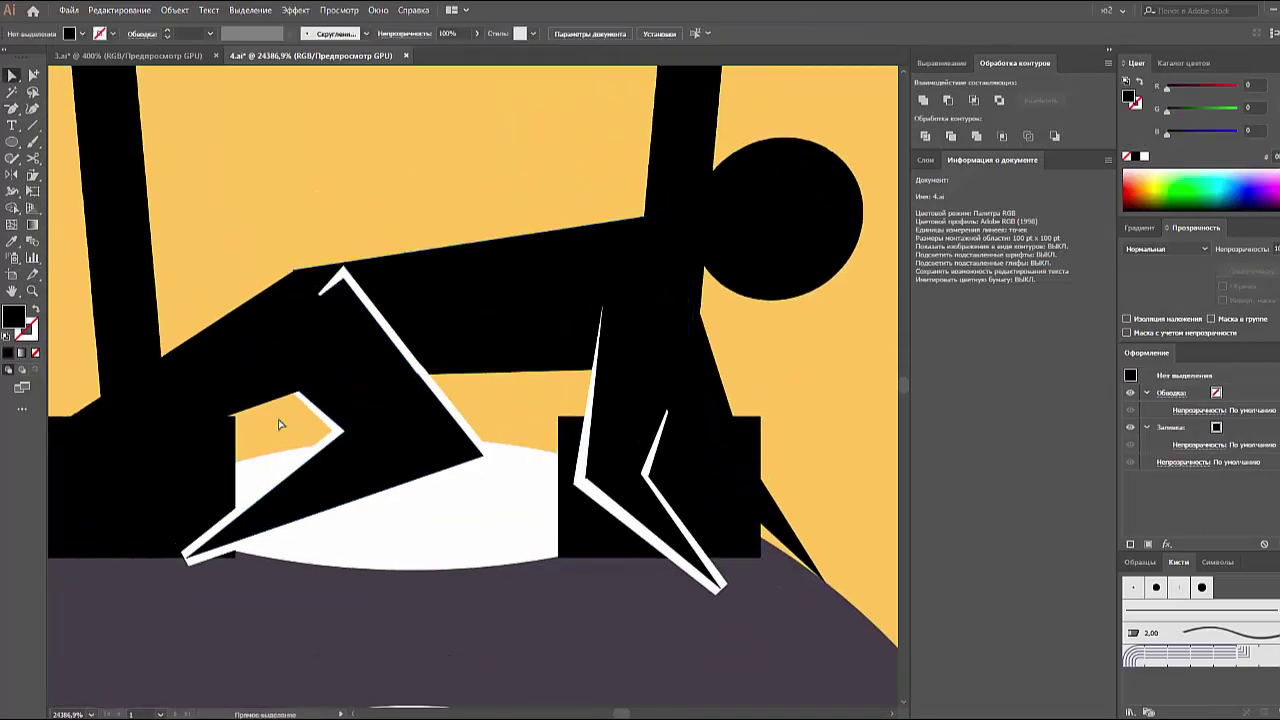
key("ctrl+0")
- Copy the 7 from the digit row beside the 2 to label the ball 27
left_click(554, 132)
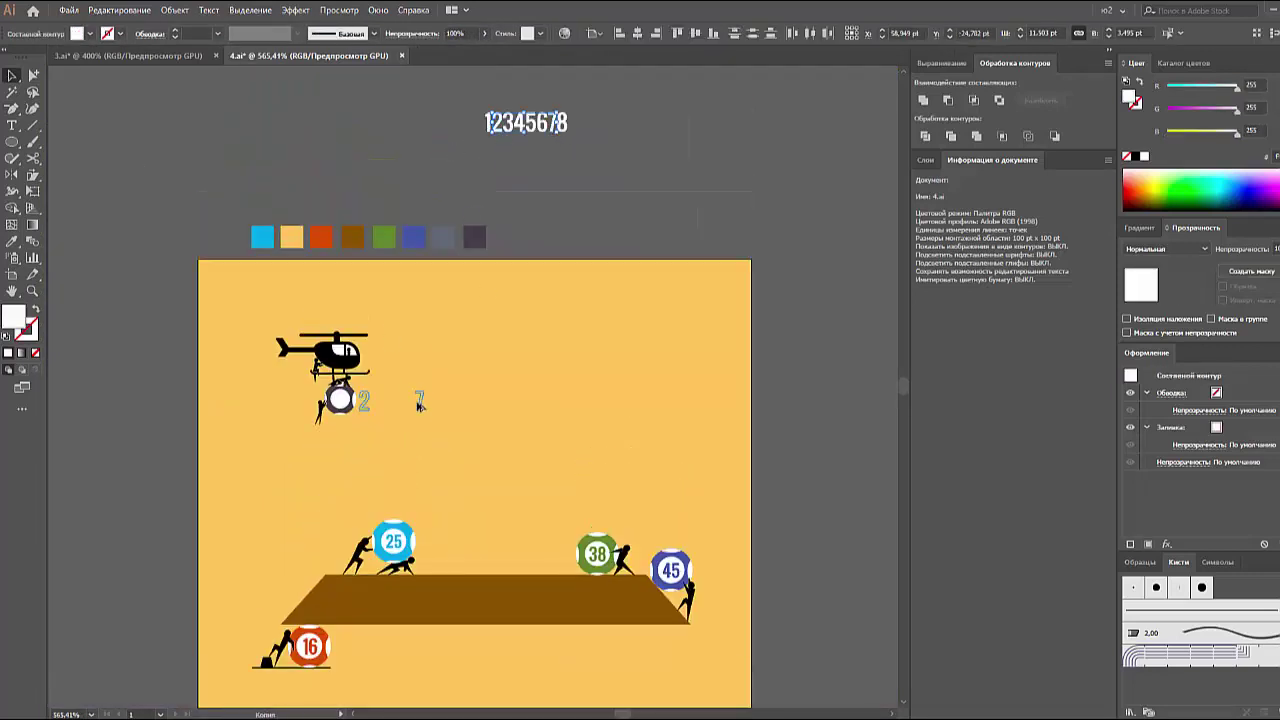
left_click_drag(420, 403, 372, 404)
scroll(305, 424, "up", 2)
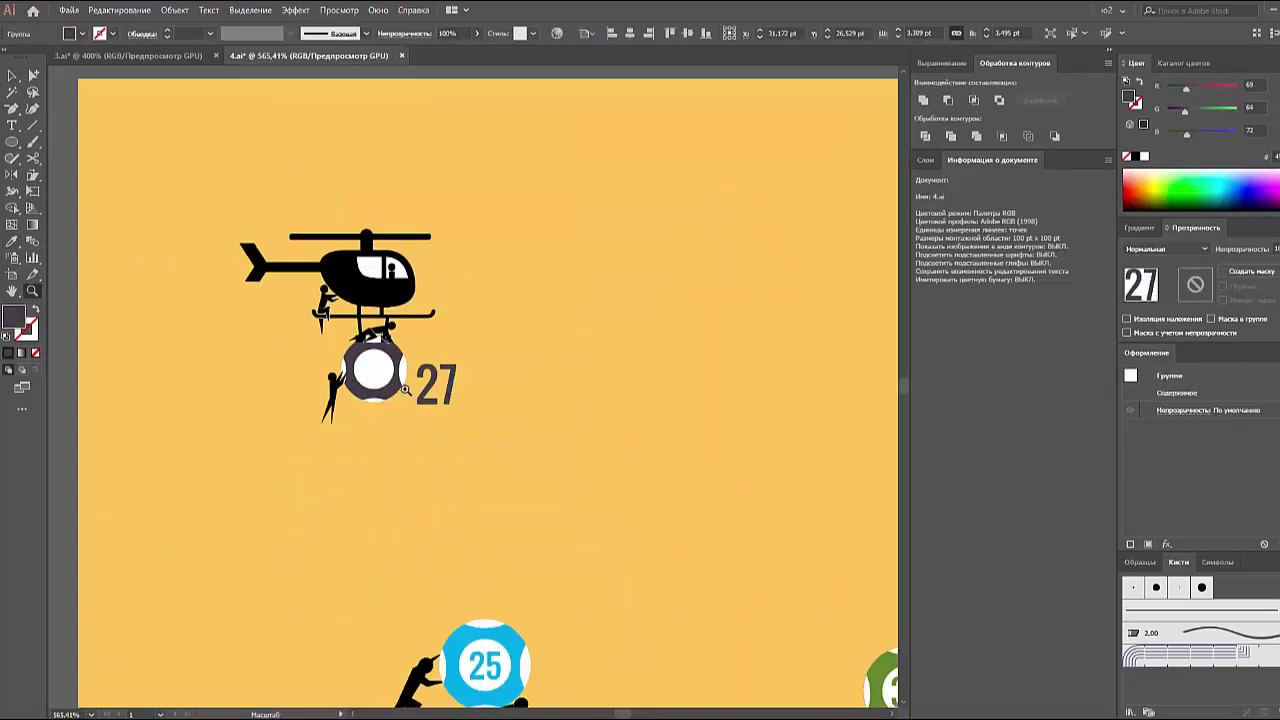
scroll(305, 424, "up", 2)
key("ctrl+shift+a")
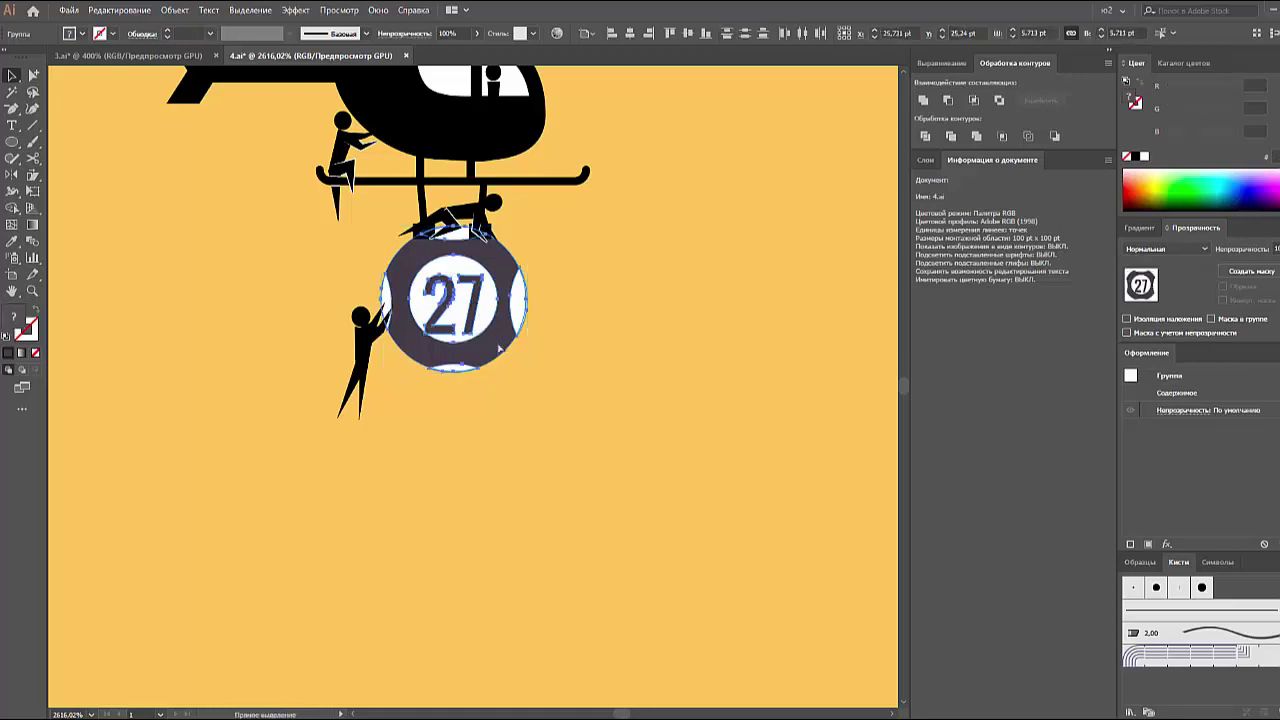
key("ctrl+0")
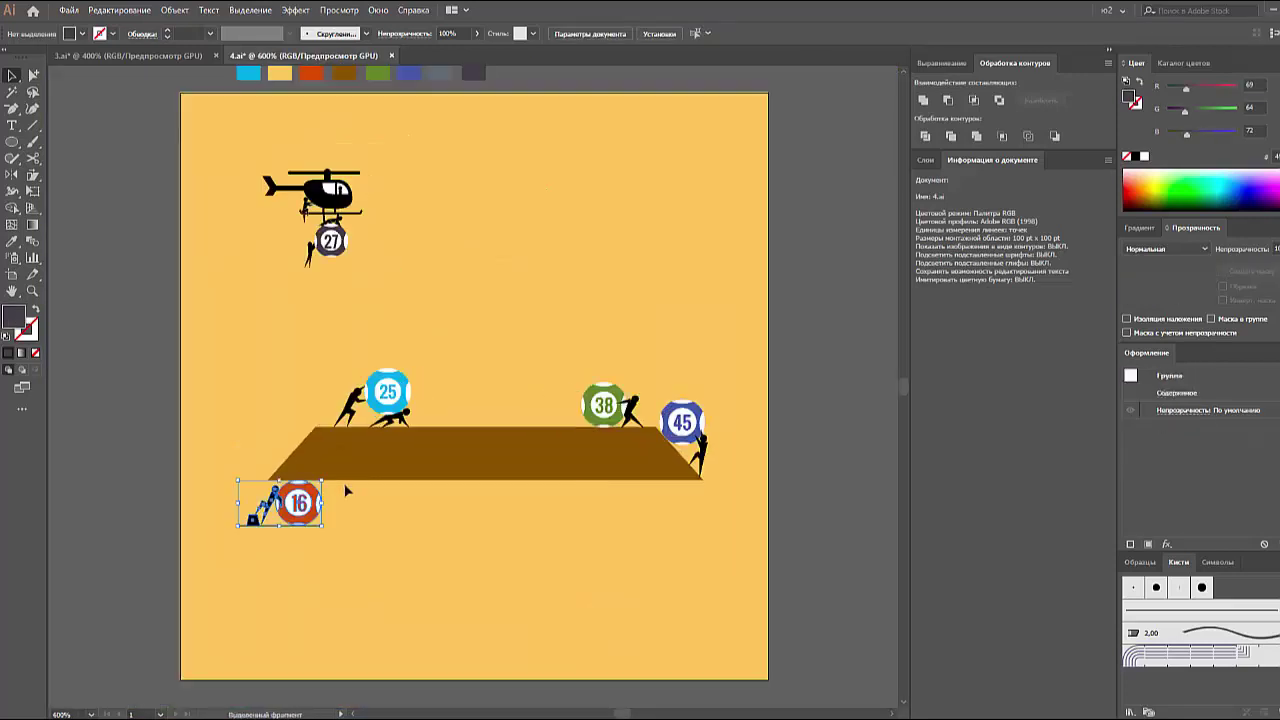
- Raise the 16 group, Divide the platform along the diagonal, and set the Color panel to HSB
left_click_drag(300, 503, 301, 487)
left_click(448, 464)
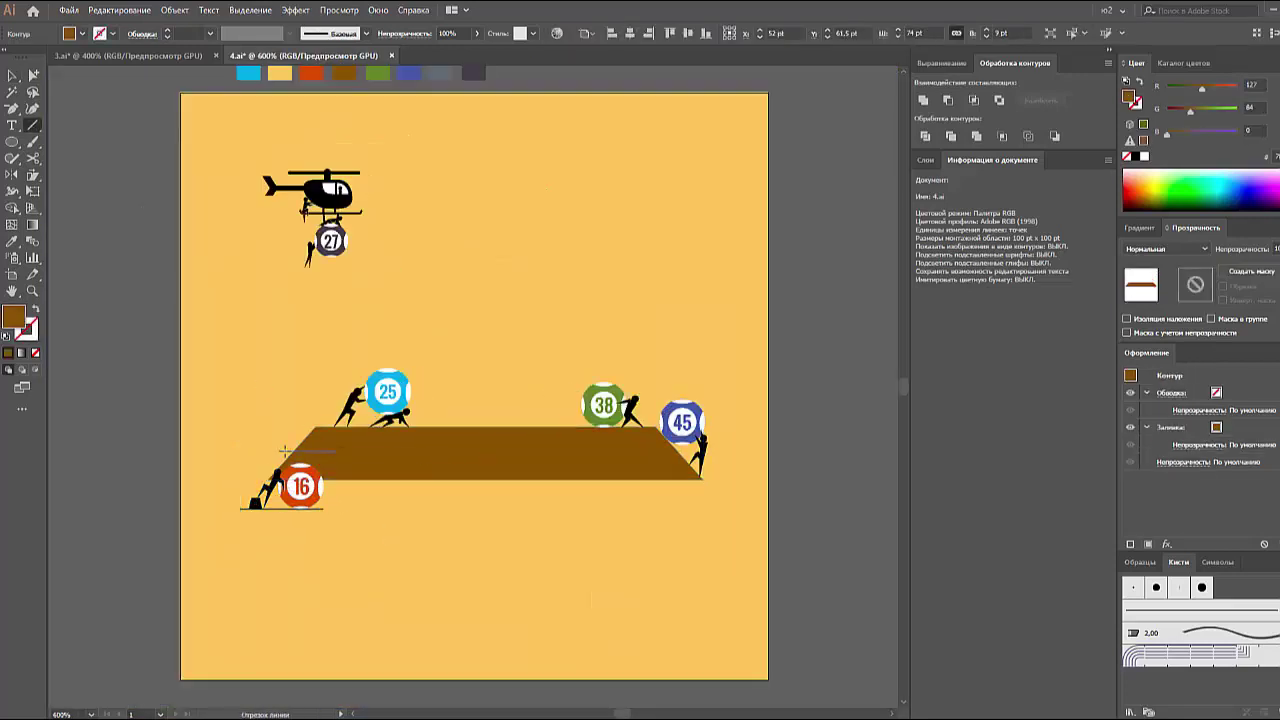
left_click(923, 136)
left_click(1270, 62)
left_click(1130, 111)
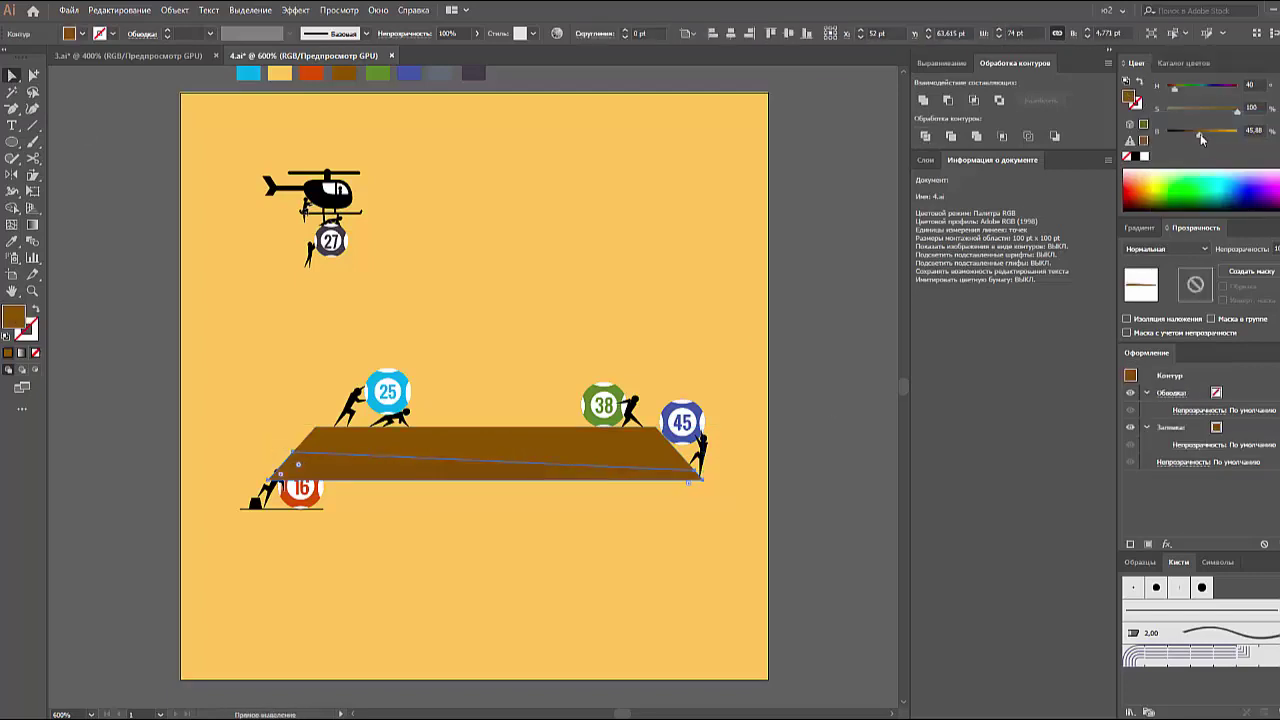
left_click(340, 342)
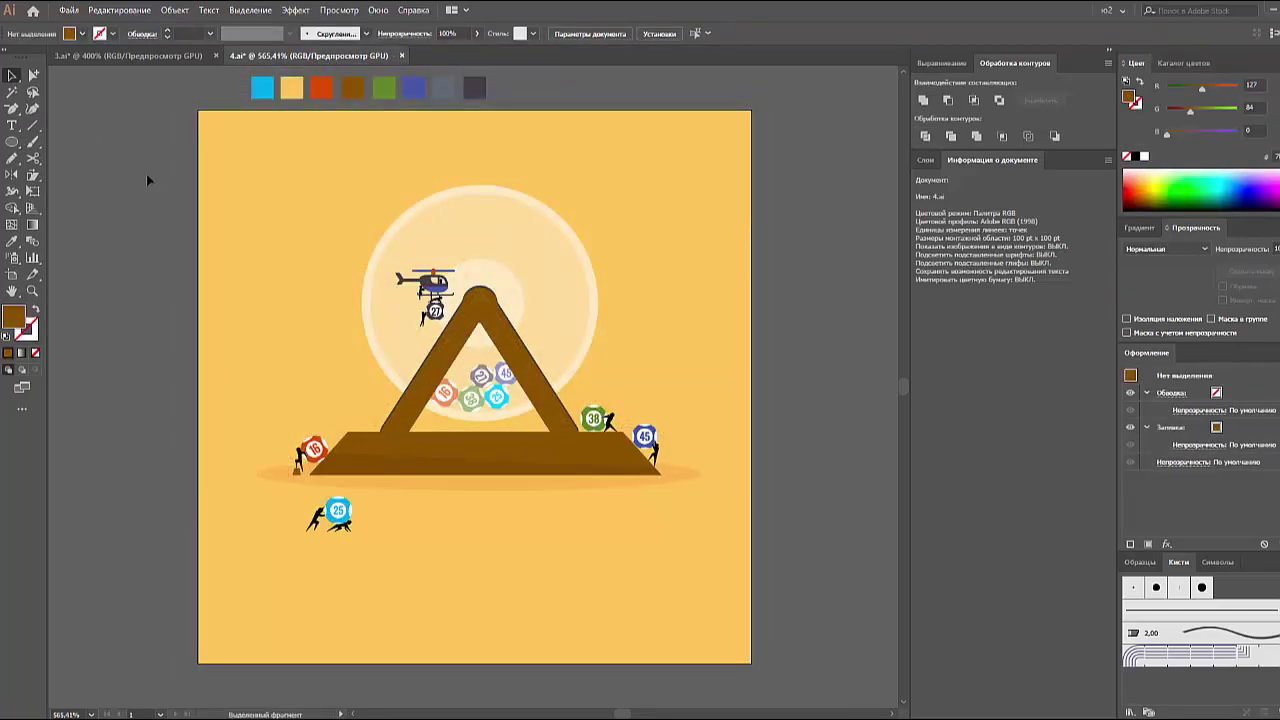
- Erase the brown stand's legs flat at the platform
left_click(417, 420)
left_click(32, 158)
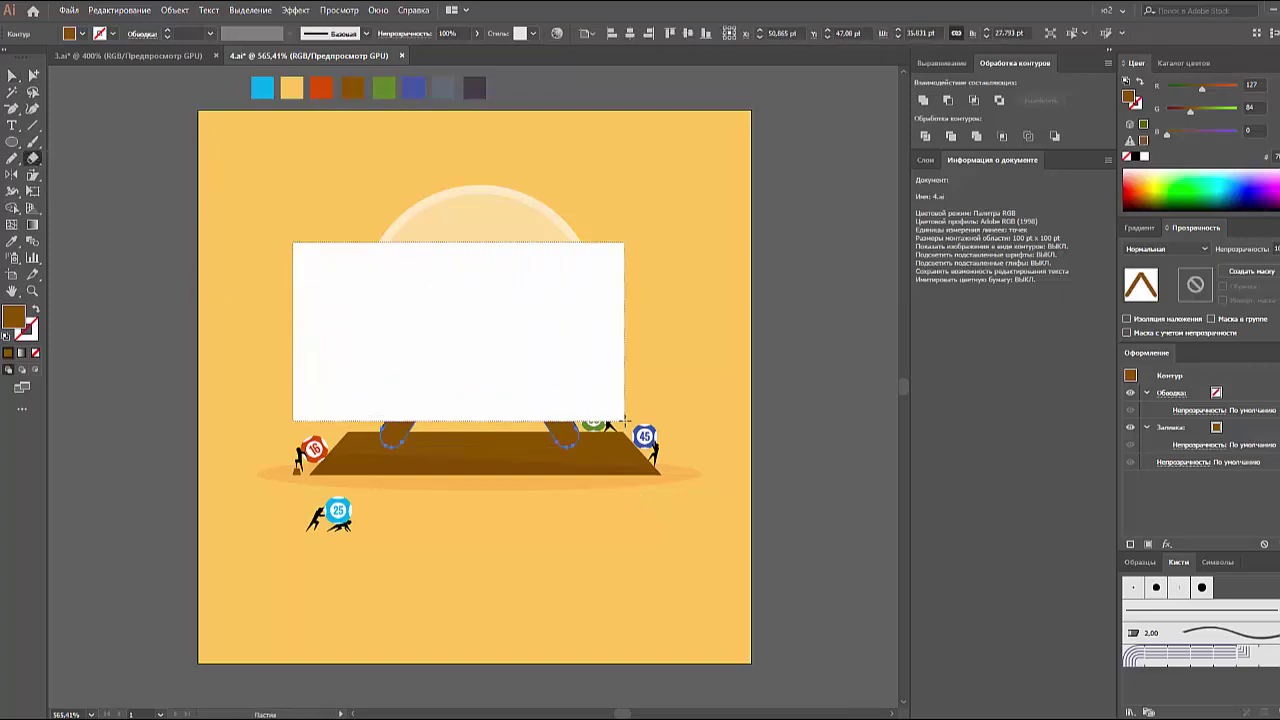
left_click_drag(352, 428, 632, 476)
key("v")
left_click(152, 303)
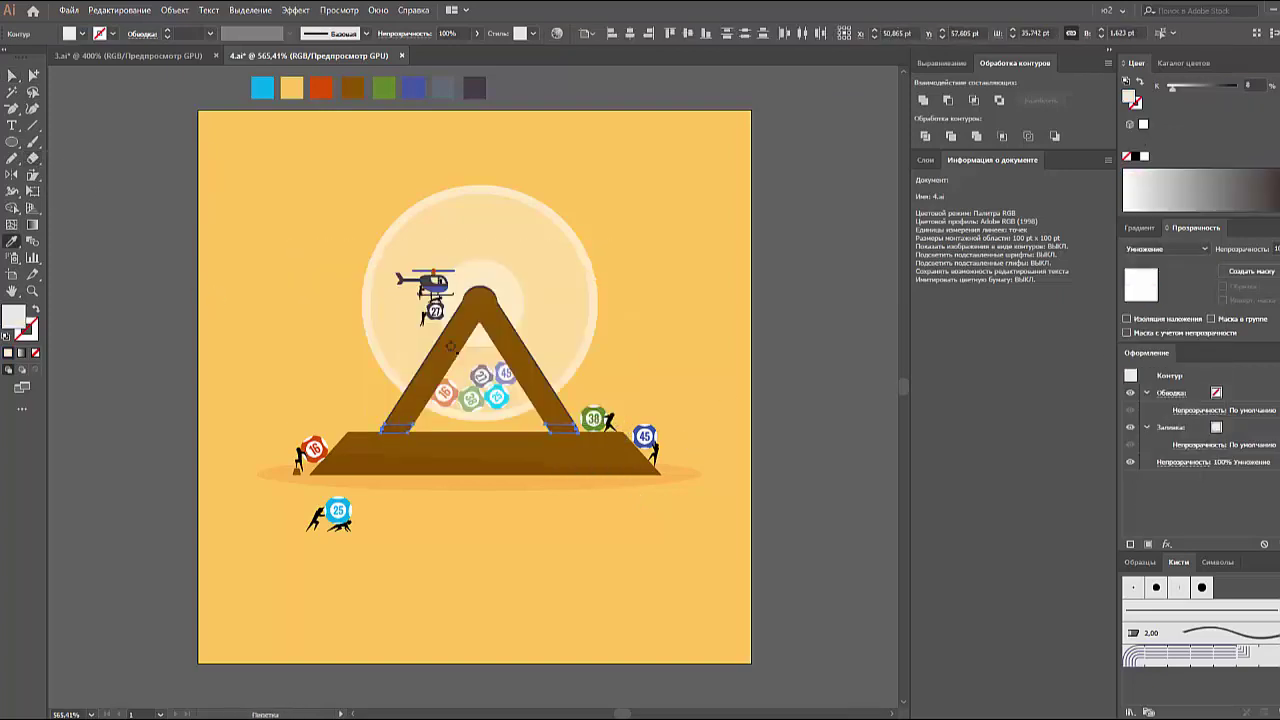
- Move the helicopter up and to the left
scroll(152, 303, "up", 1)
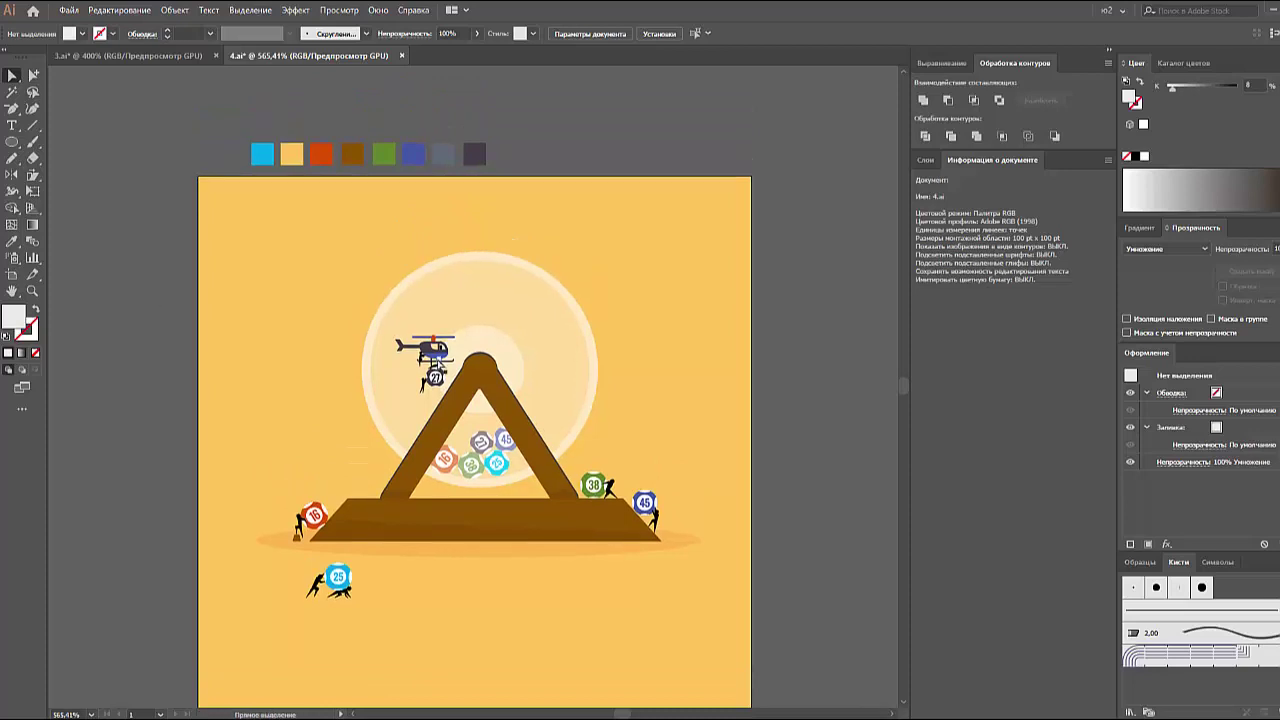
left_click_drag(433, 338, 343, 305)
left_click(166, 323)
left_click(577, 507)
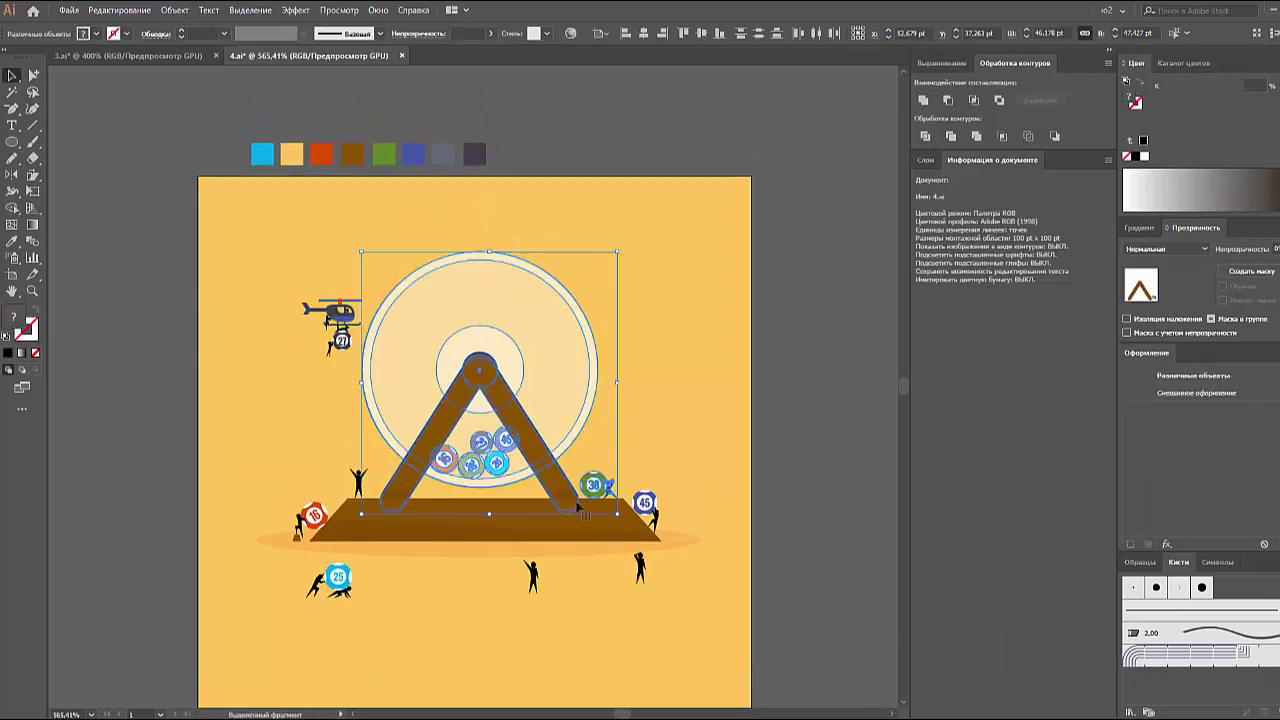
- Turn the globe's white rim into a 4 pt stroke, expand it, and swap fill and stroke back
left_click(571, 372)
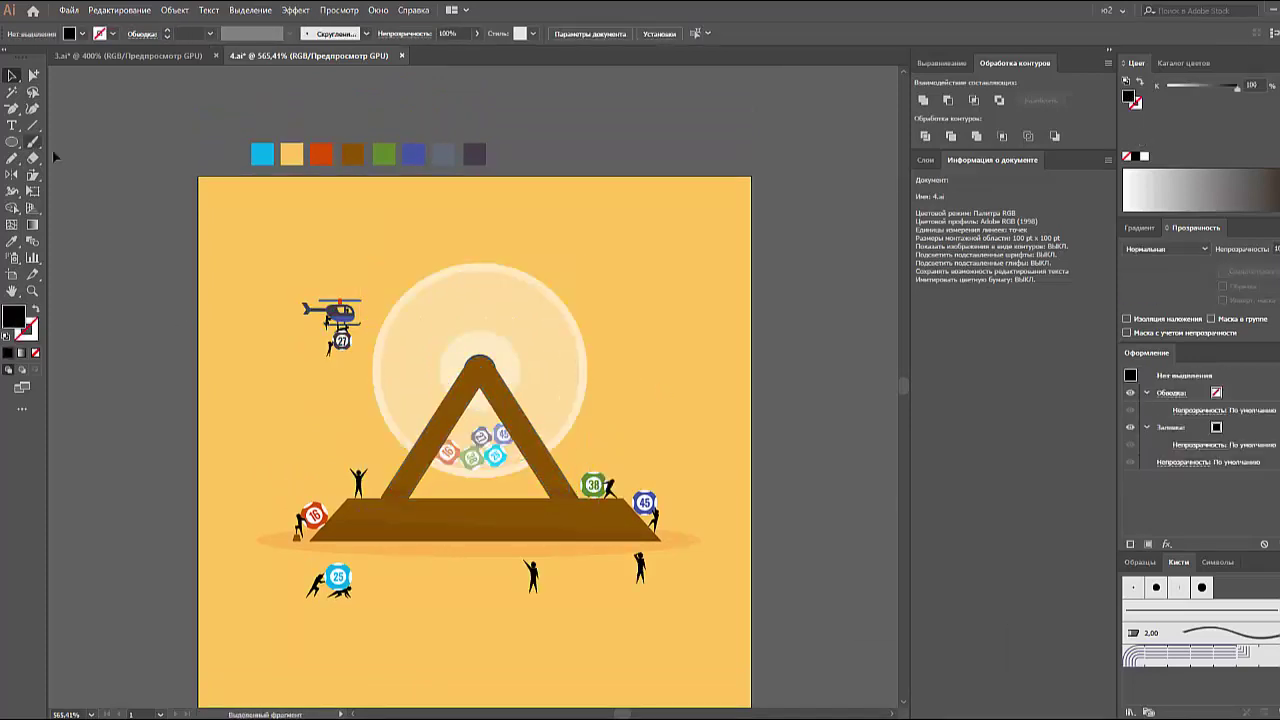
left_click(33, 310)
left_click(211, 33)
left_click(229, 120)
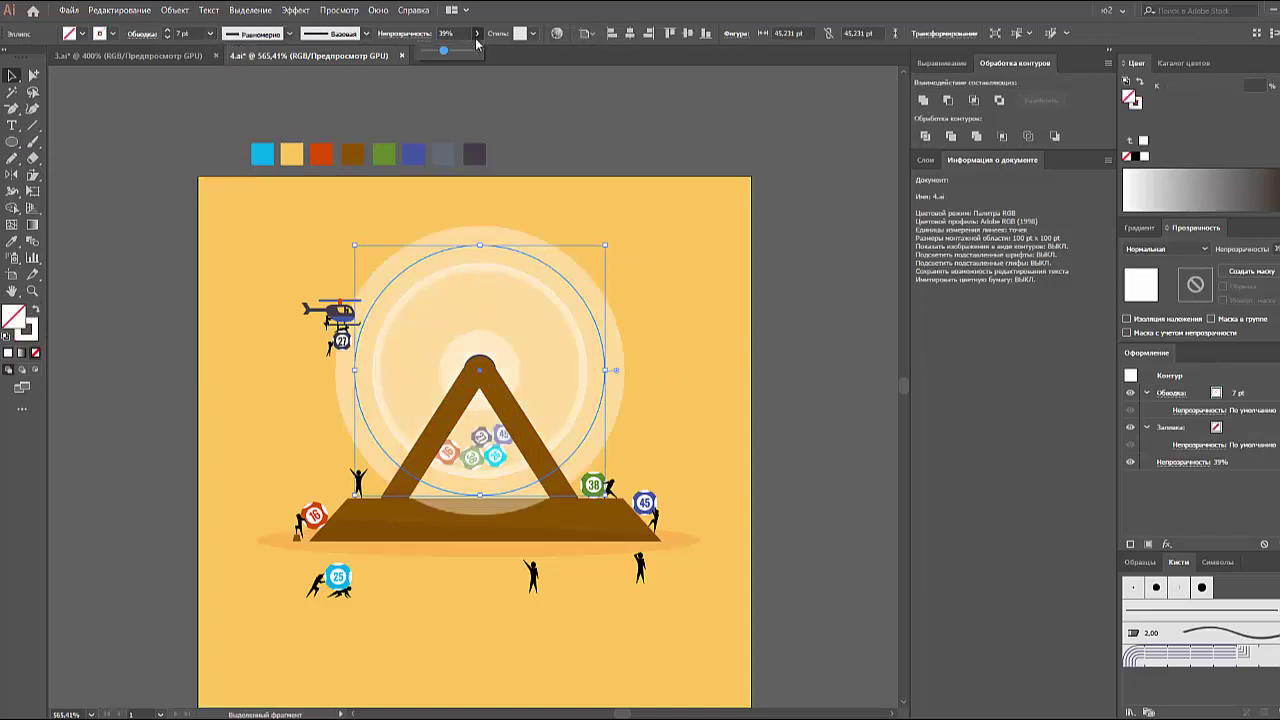
left_click(211, 33)
left_click(229, 151)
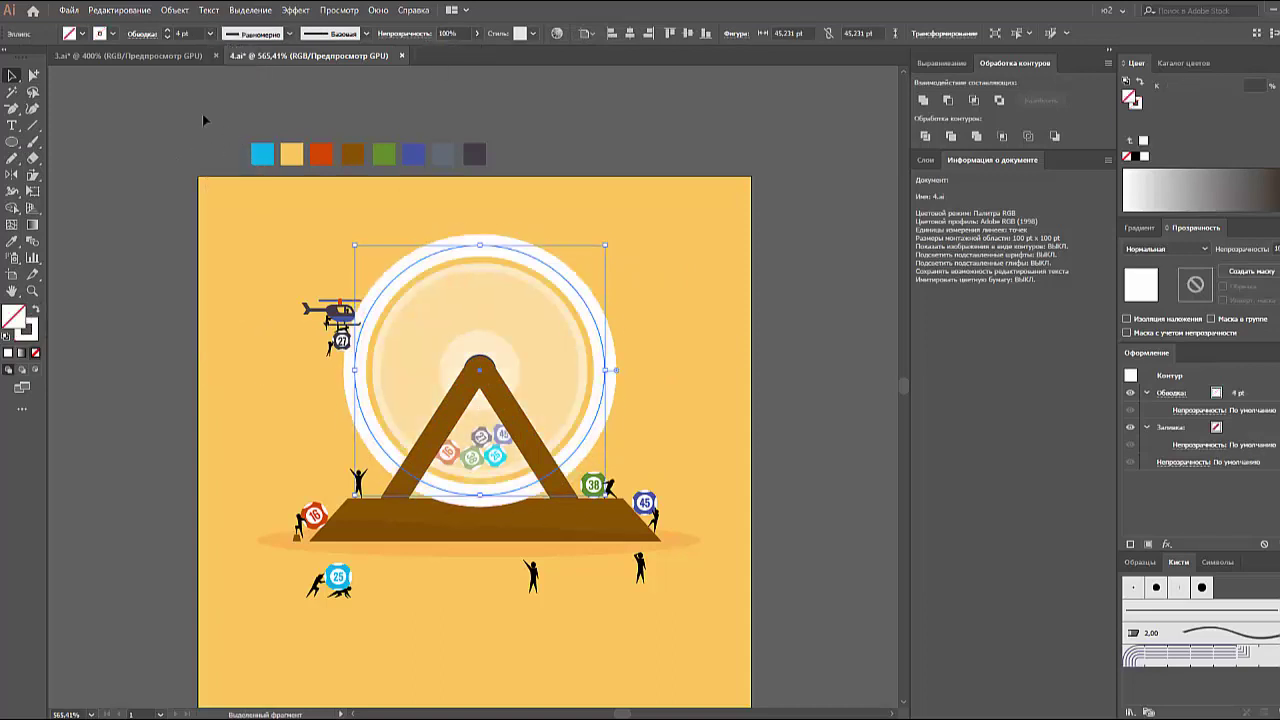
left_click(174, 10)
left_click(270, 183)
left_click(694, 449)
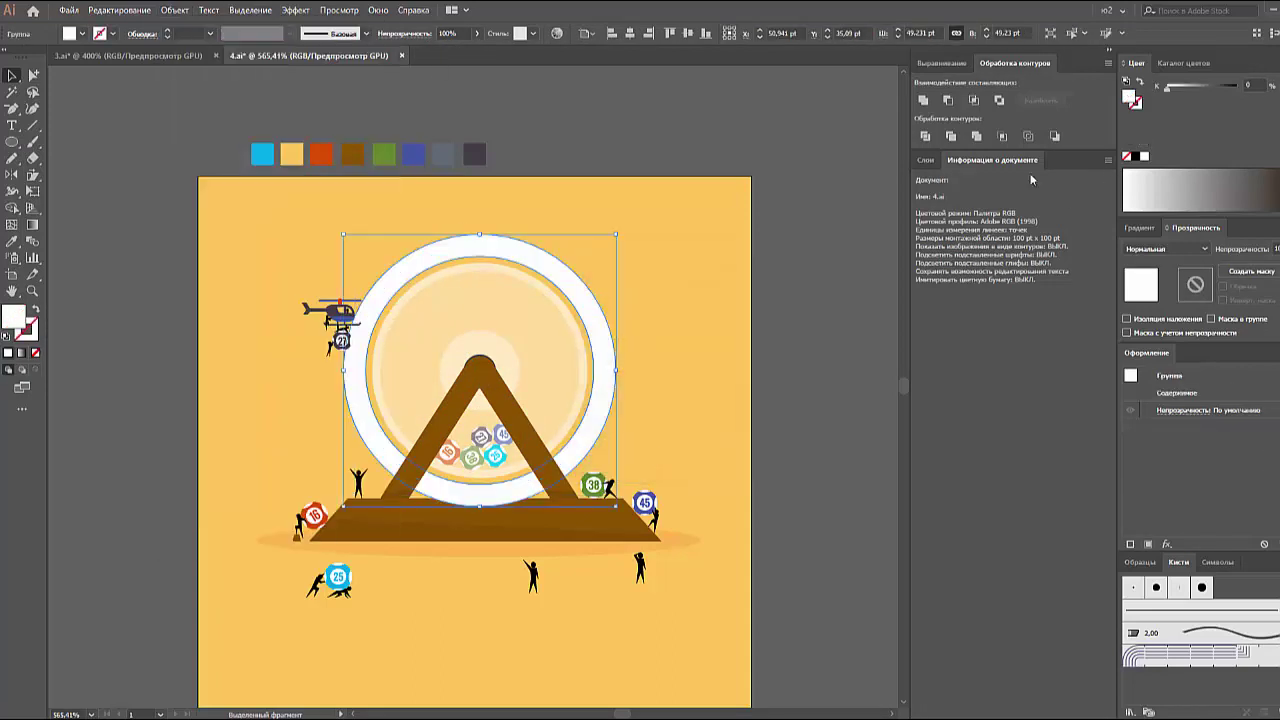
left_click(33, 309)
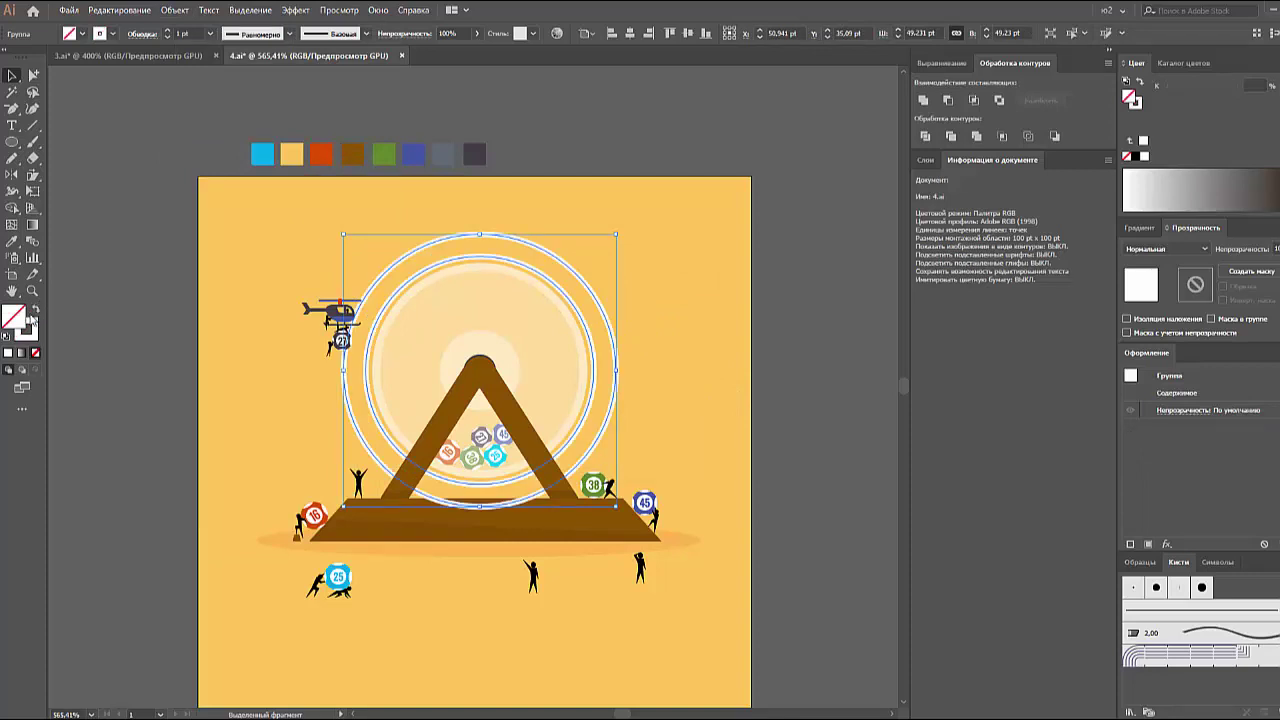
- Cut the ring at two points with the Scissors tool
left_click_drag(33, 158, 105, 177)
left_click(775, 400)
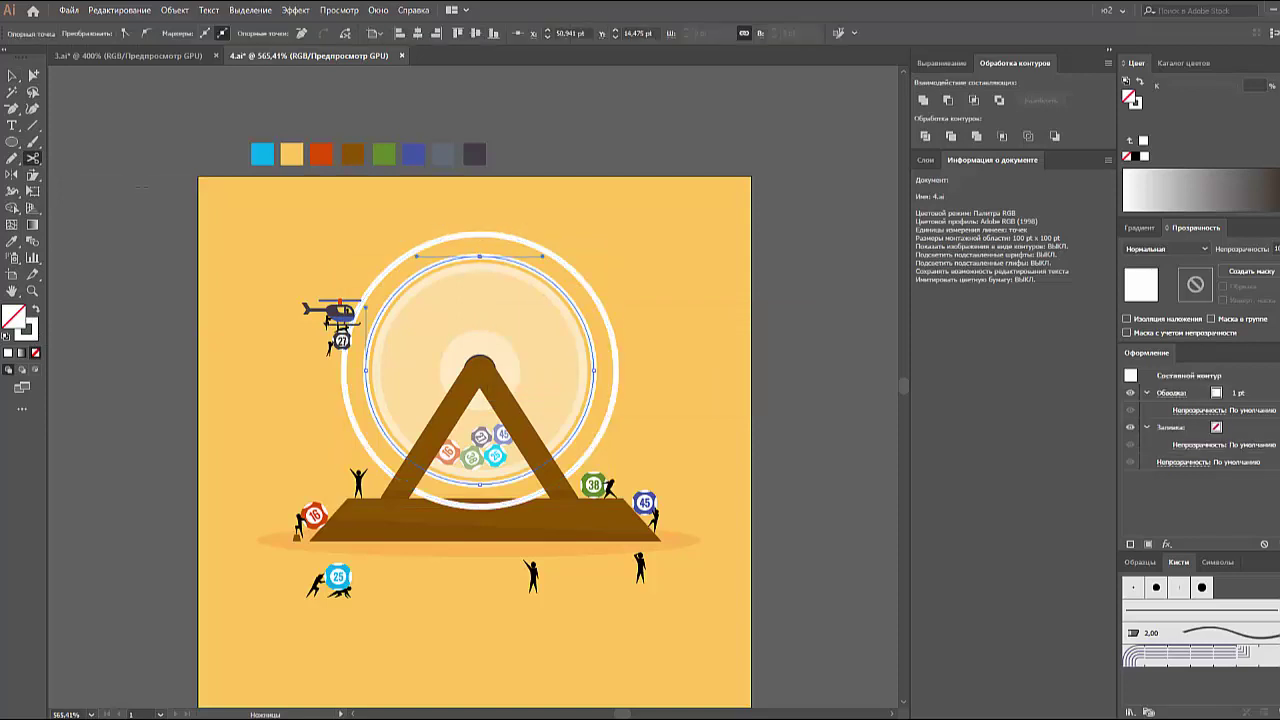
left_click(406, 292)
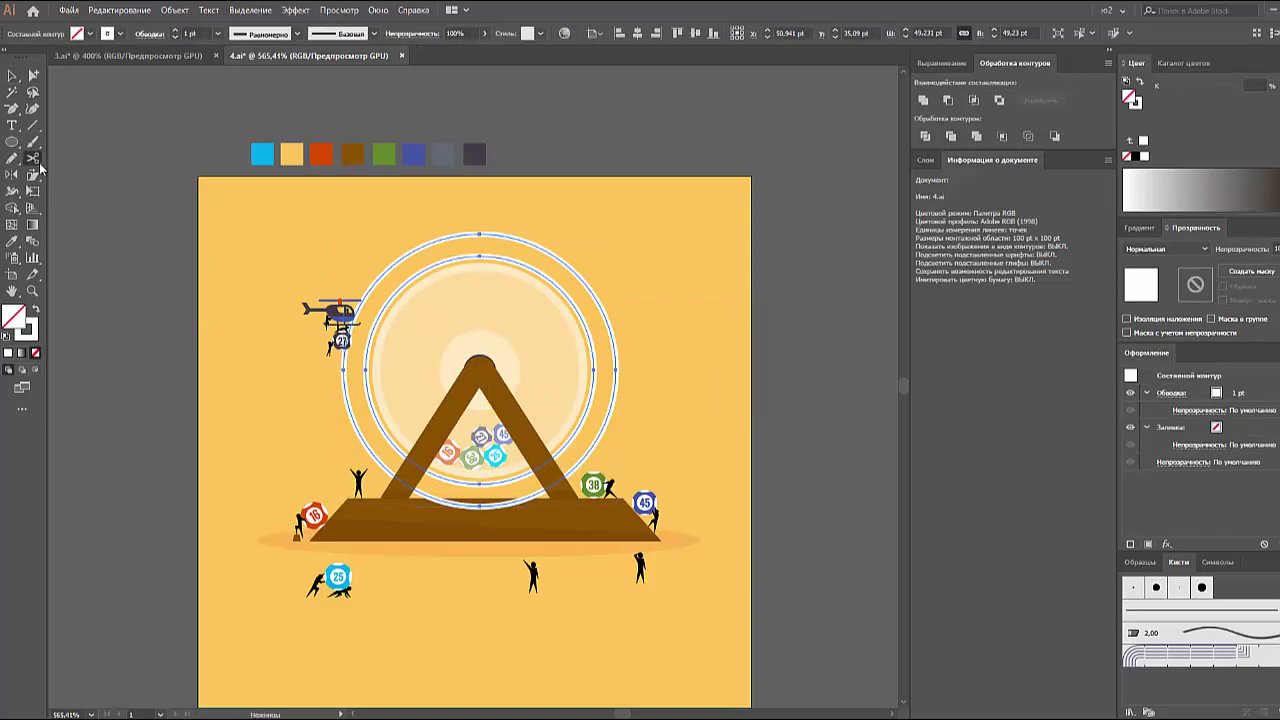
left_click(33, 158)
left_click(480, 486)
left_click(480, 486)
key("Return")
- Select the ring's right arc and stretch its lower end left along the base
key("v")
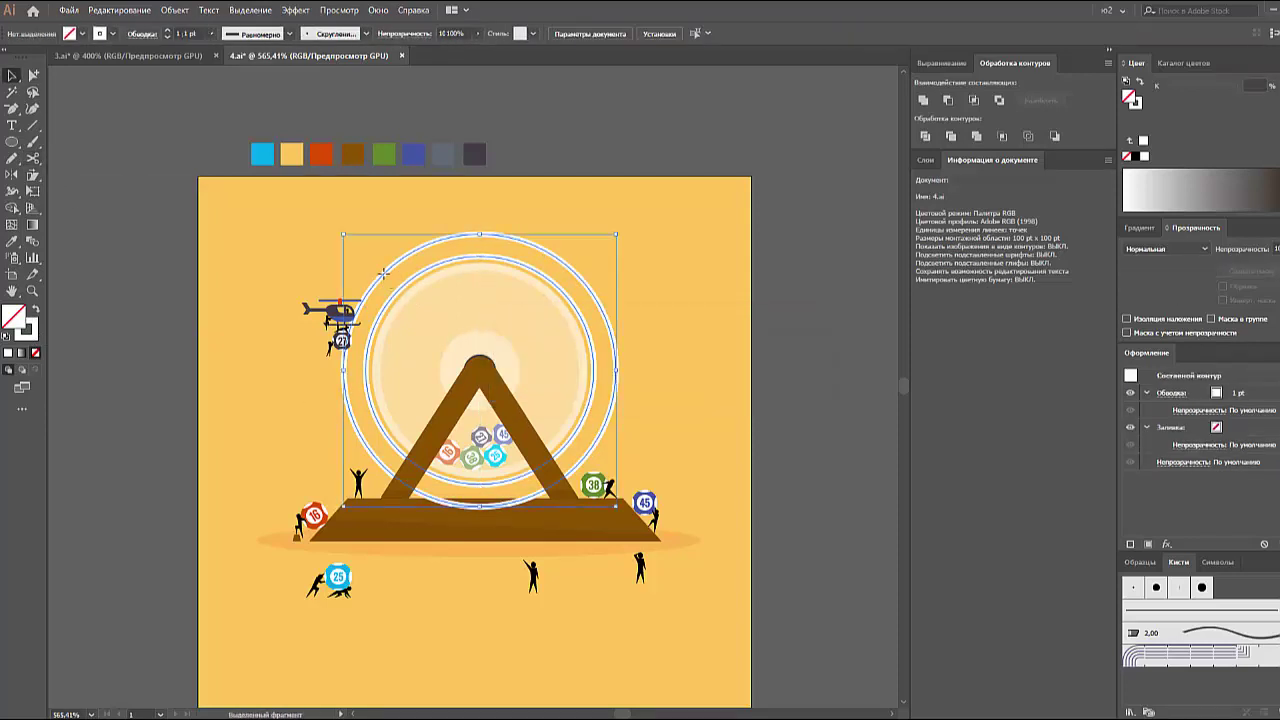
right_click(434, 362)
left_click(395, 275)
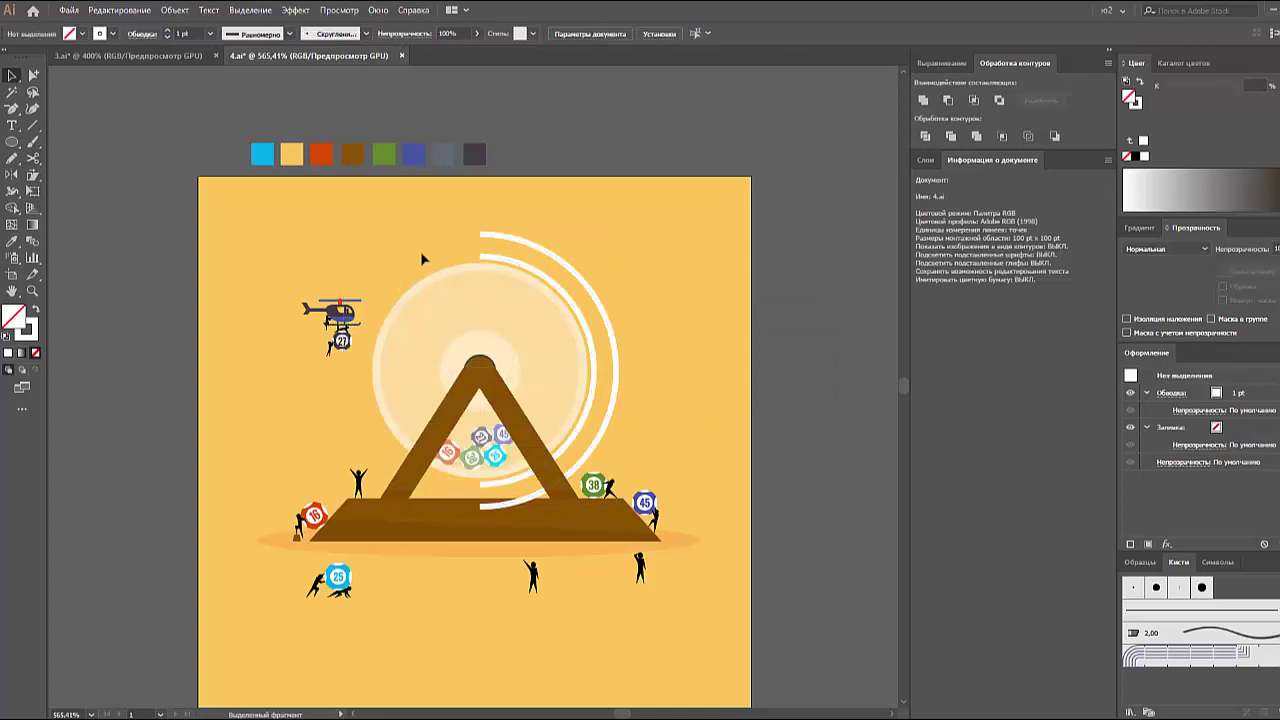
left_click(497, 239)
left_click_drag(458, 227, 502, 249)
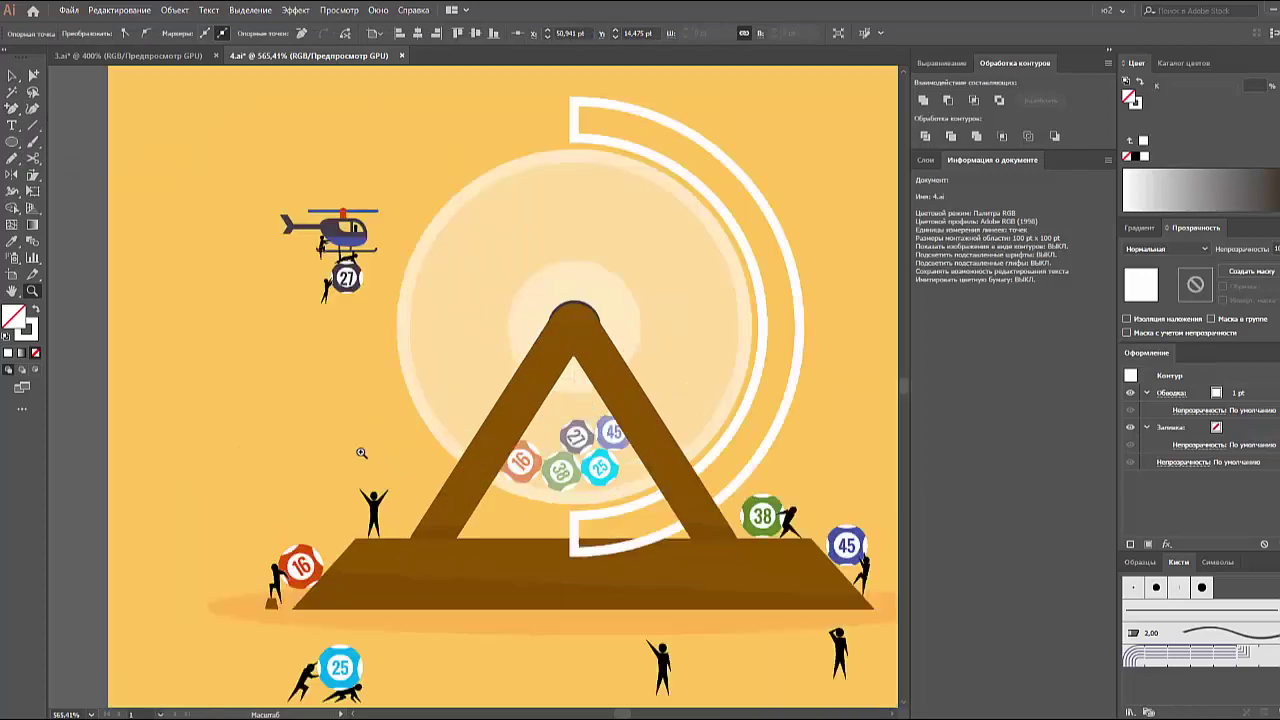
scroll(345, 455, "up", 5)
key("equal")
left_click_drag(770, 654, 275, 608)
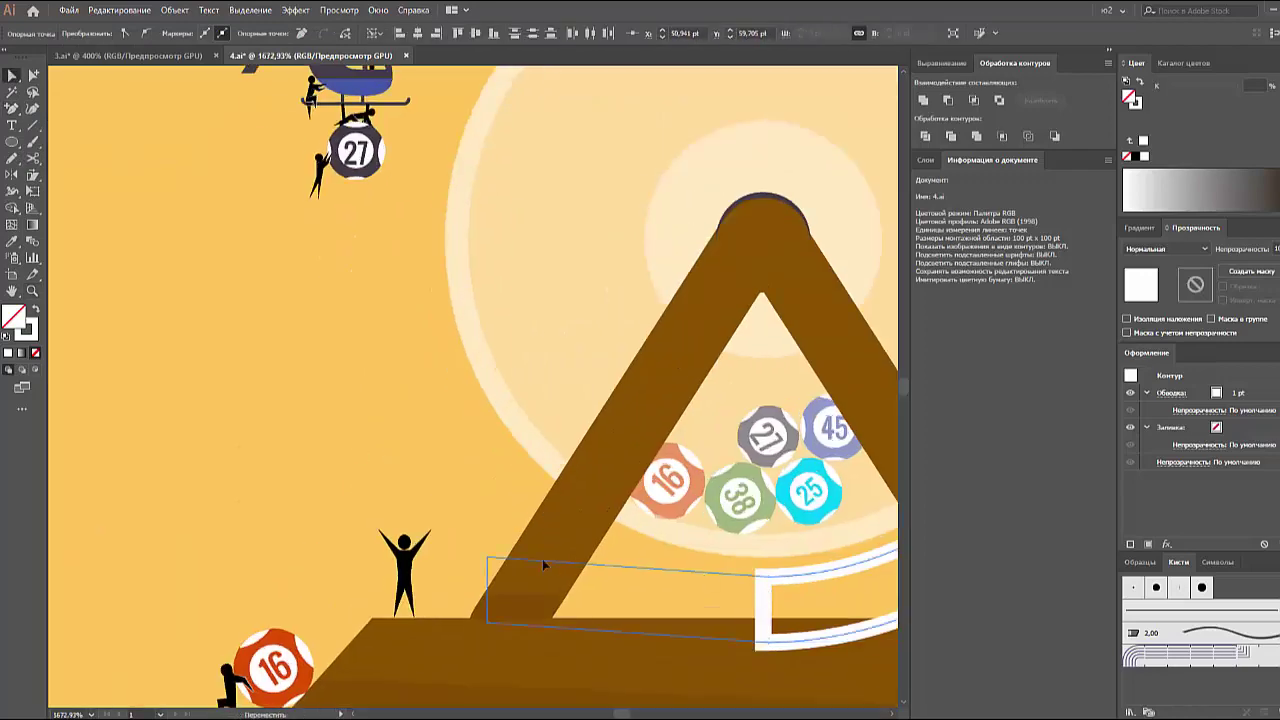
- Draw a short divider line across the chute
key("ctrl+0")
key("ctrl+minus")
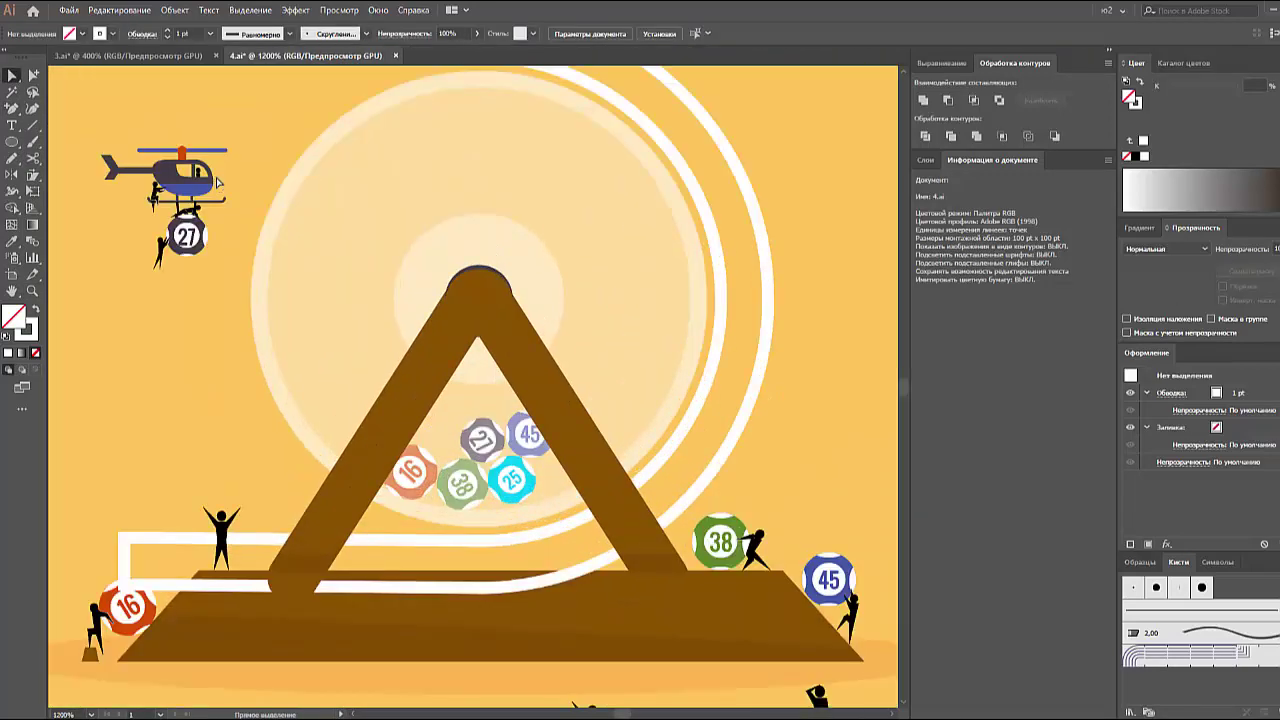
left_click_drag(564, 271, 595, 255)
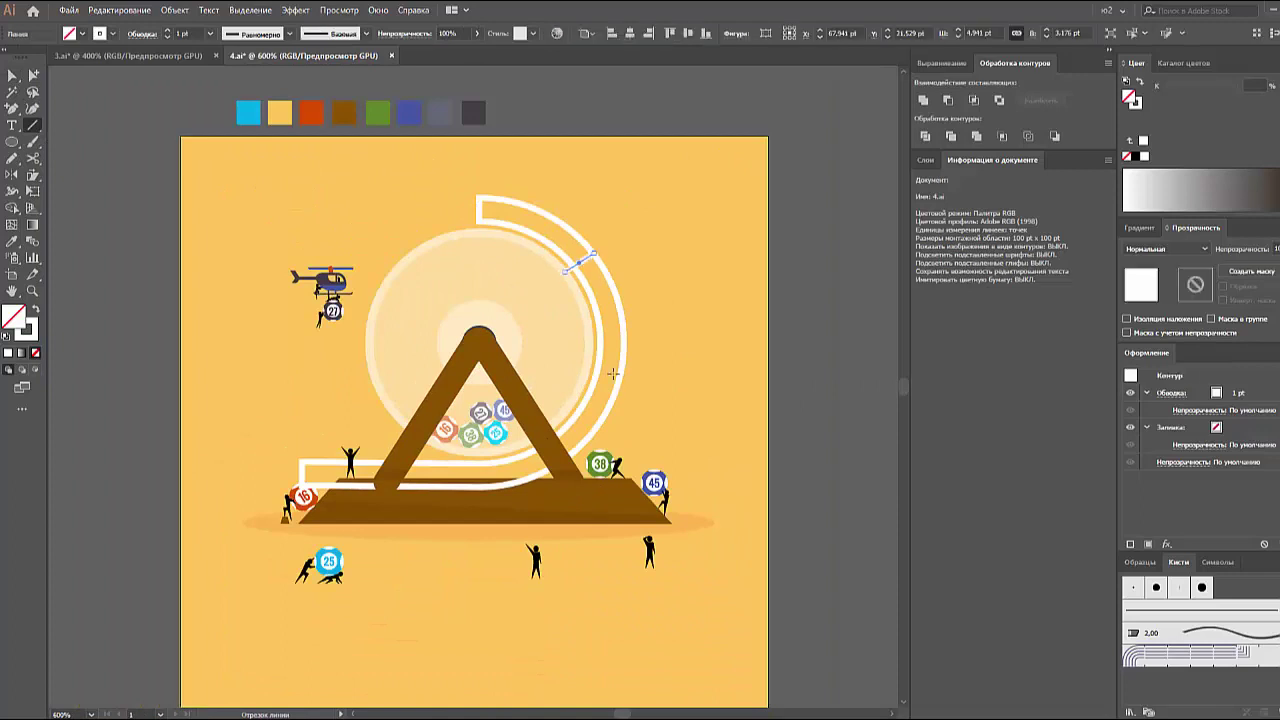
key("v")
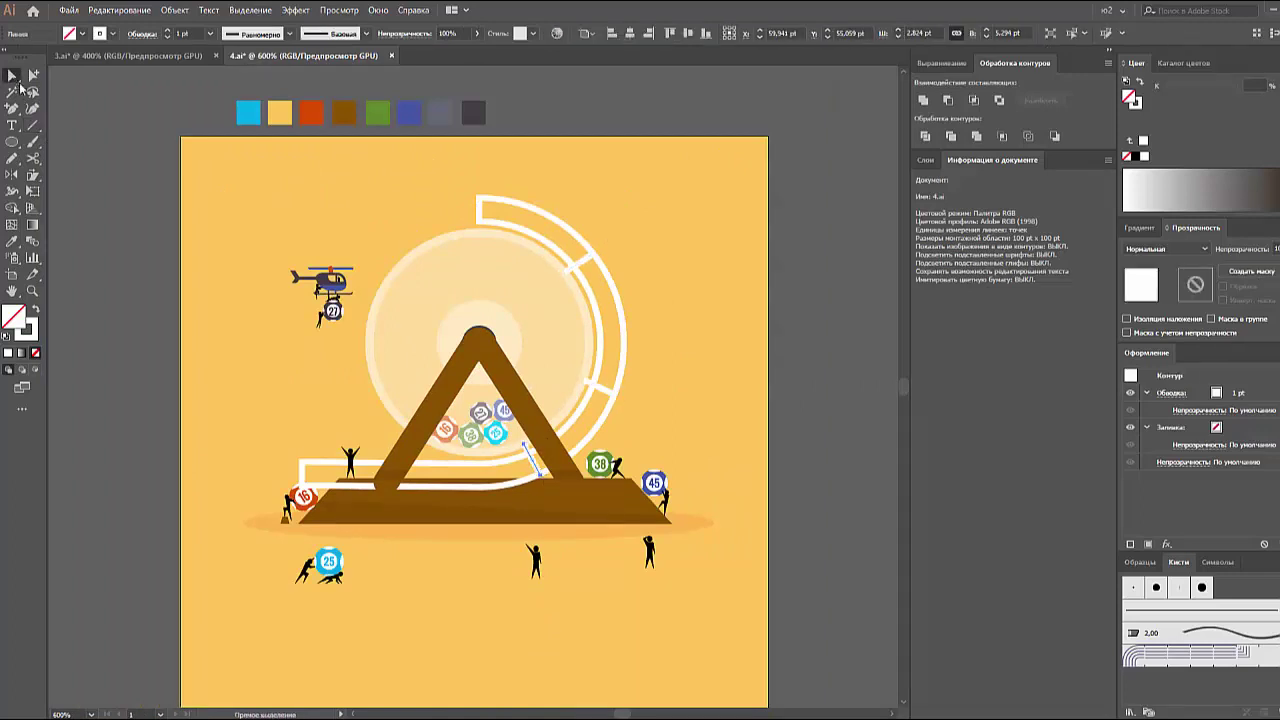
left_click(500, 229)
left_click(659, 279)
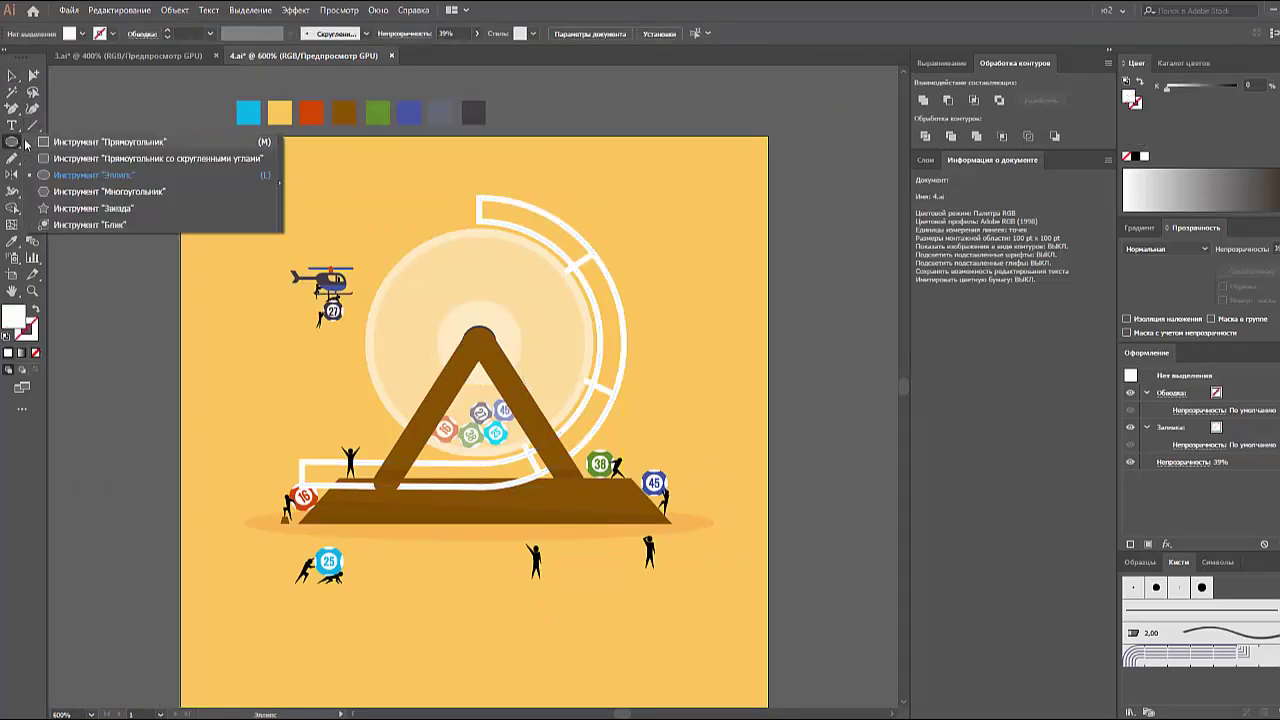
- Draw a narrow translucent highlight stripe down the globe and pull the arc's top end left
left_click_drag(12, 141, 60, 132)
left_click_drag(467, 231, 495, 452)
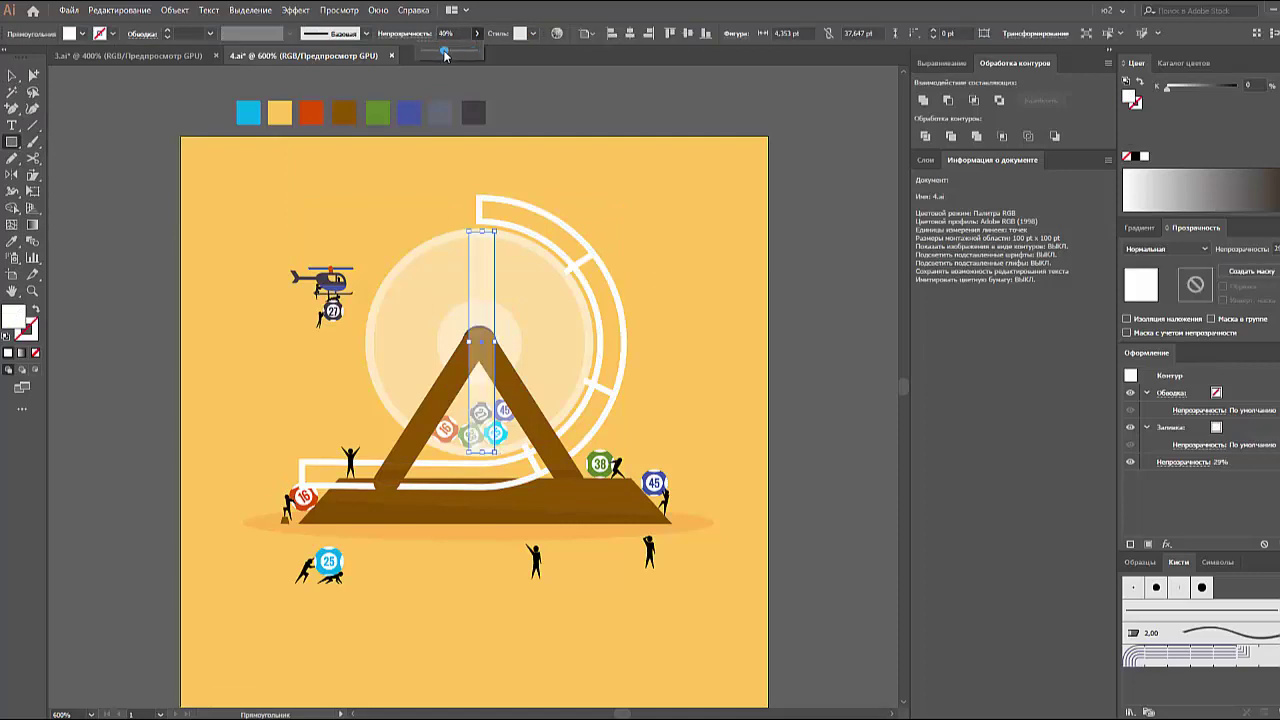
key("v")
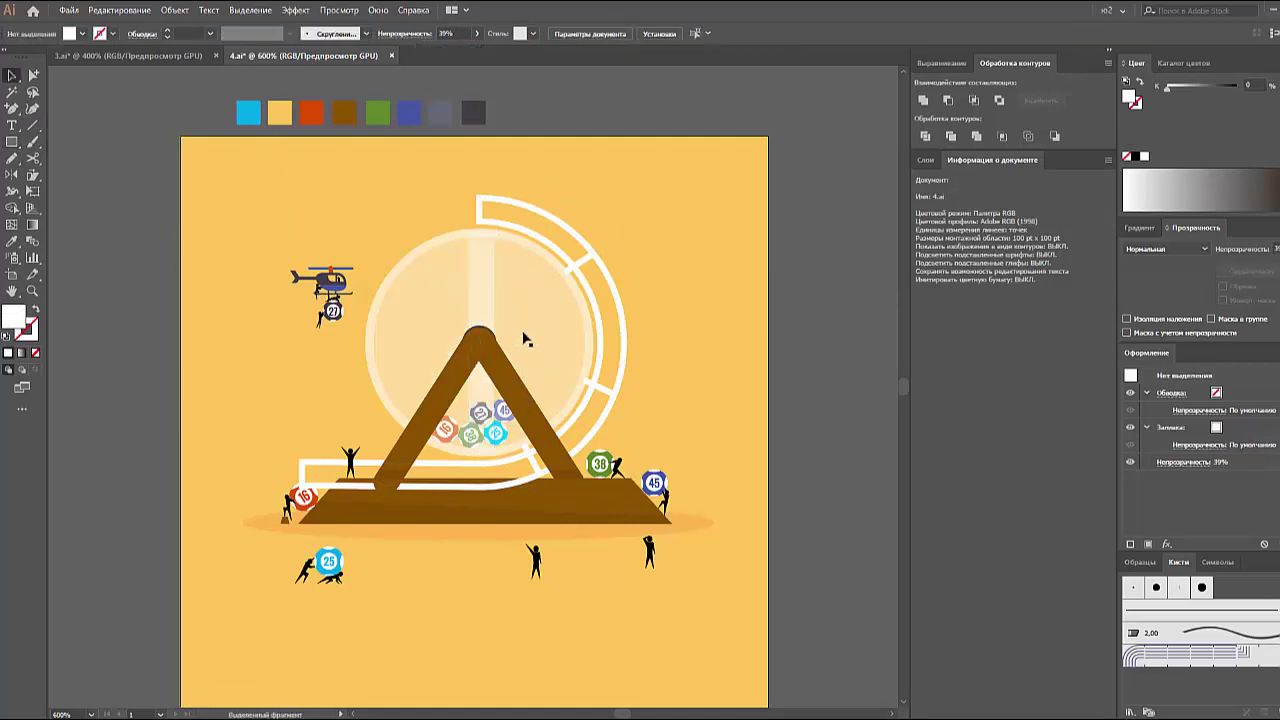
left_click(491, 230)
left_click_drag(479, 220, 466, 224)
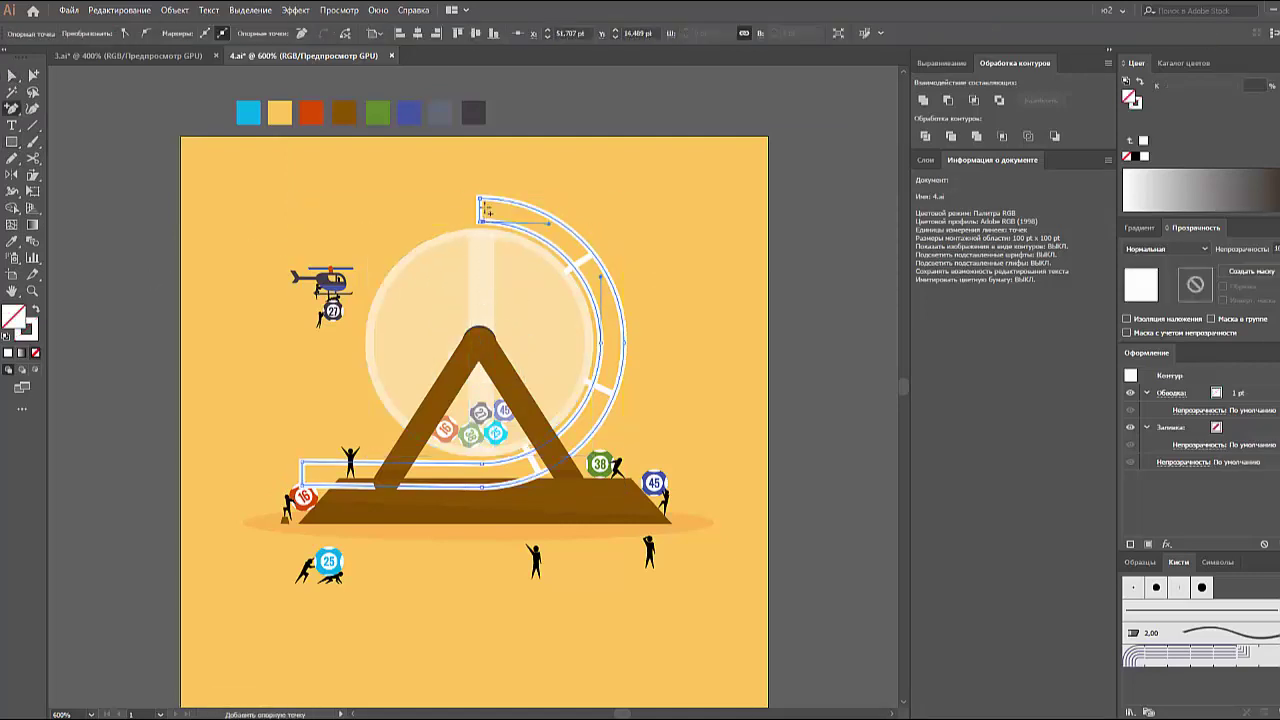
- Draw a brown rounded-rectangle dome beneath the globe and send it behind the chute
key("ctrl+shift+a")
left_click(12, 141)
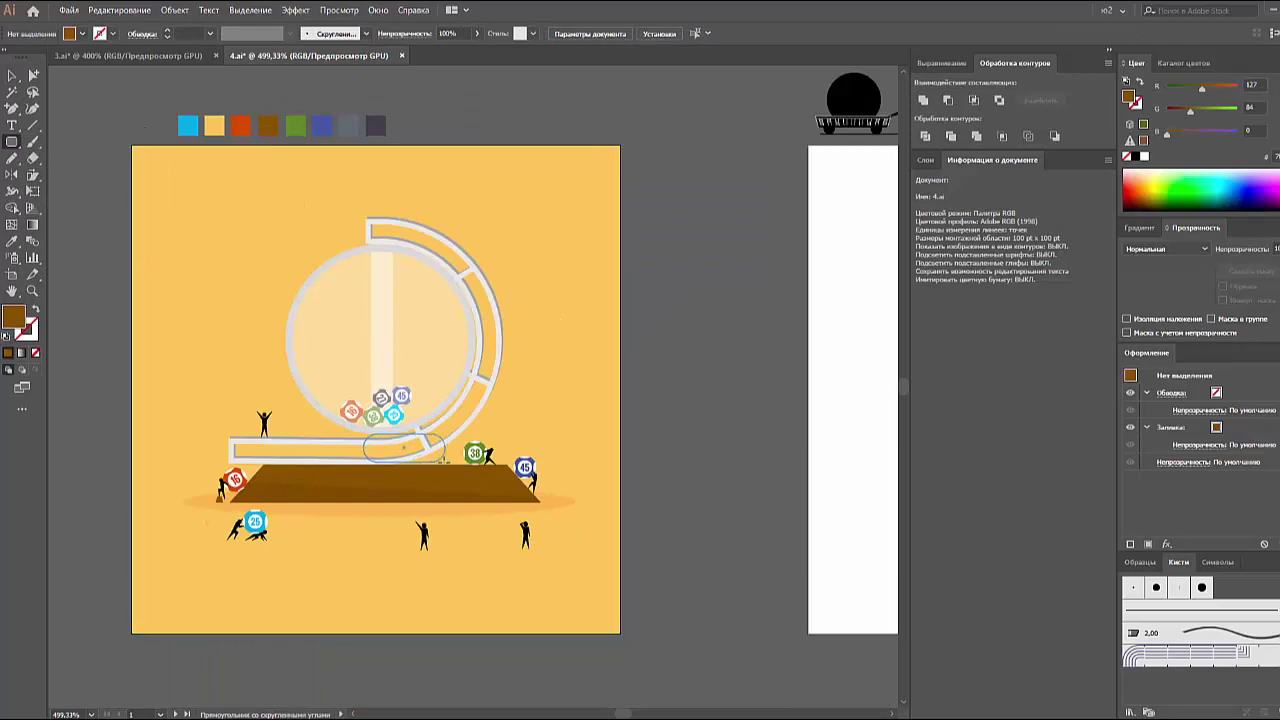
key("v")
mouse_move(442, 461)
left_mouse_down()
mouse_move(381, 459)
mouse_move(430, 444)
mouse_move(332, 450)
left_mouse_up()
key("ctrl+bracketleft")
left_click(700, 500)
left_click(381, 455)
- Add the dark rectangular plinth and align the globe and base on horizontal centres
left_click(12, 142)
key("v")
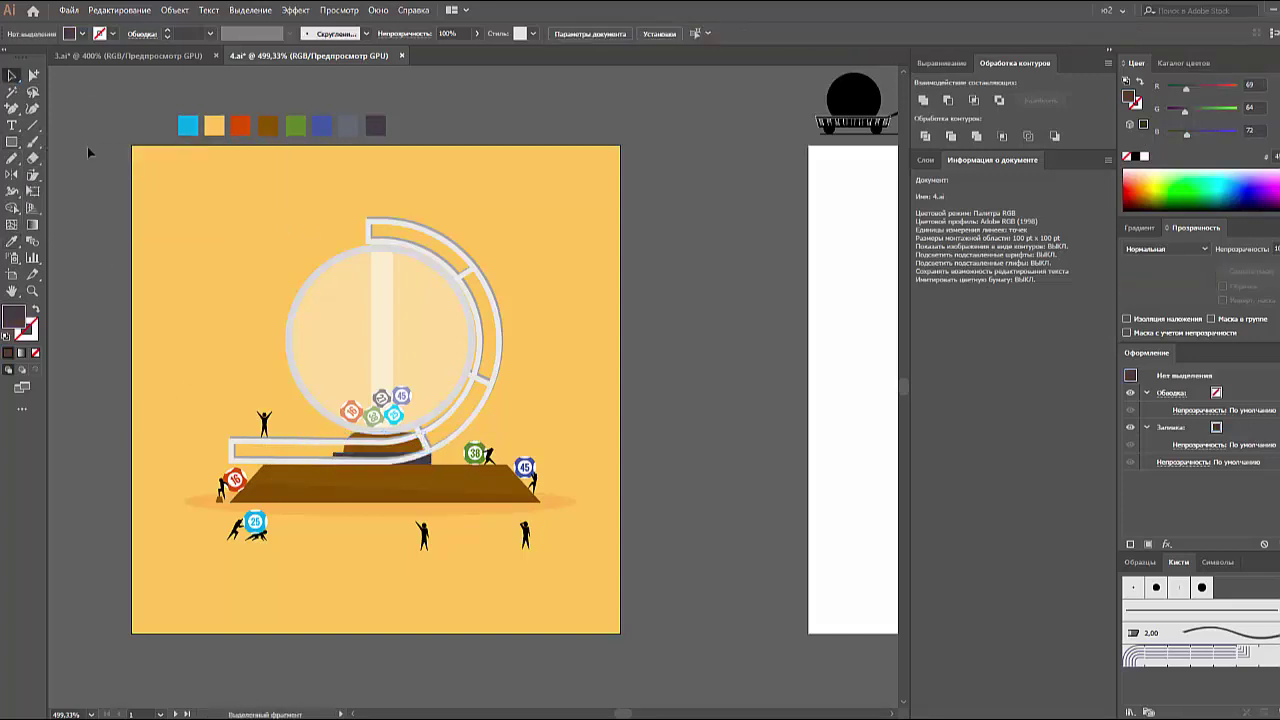
left_click(250, 284)
left_click(420, 337)
left_click(375, 457, "shift")
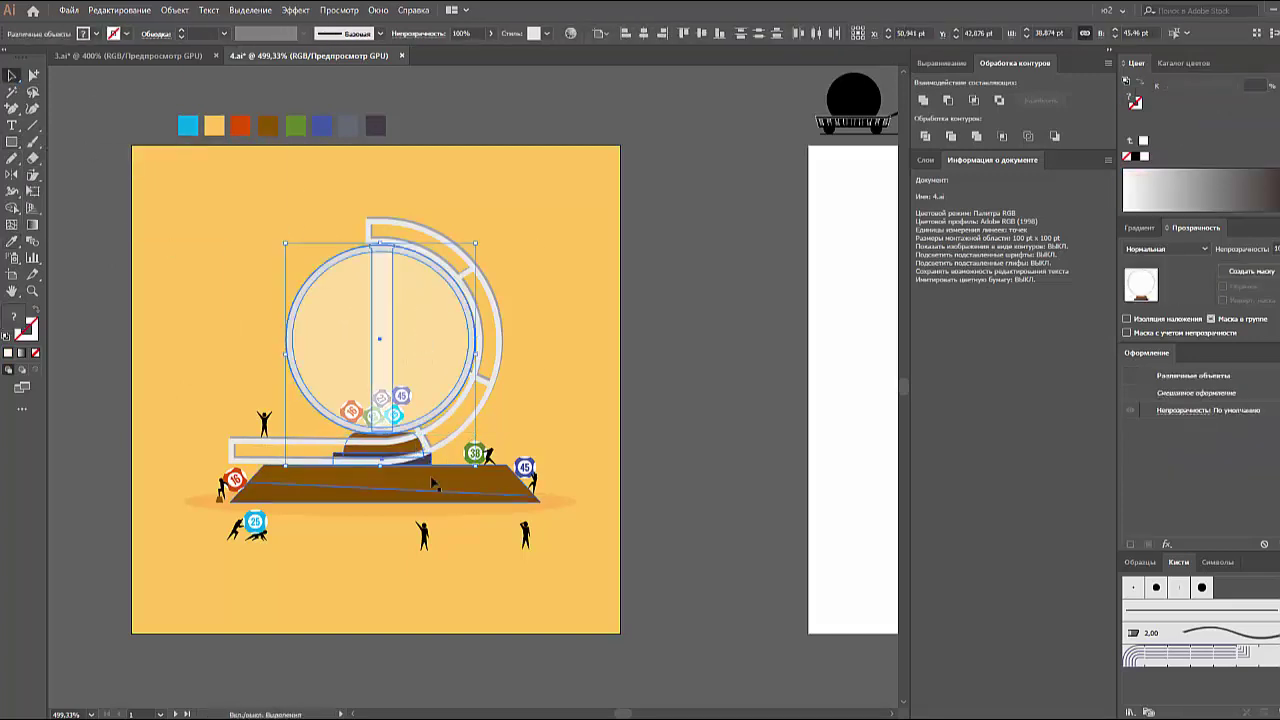
left_click(942, 62)
left_click(948, 100)
- Select the globe group, then the 45 and green balls in the lower rail
left_click(503, 364)
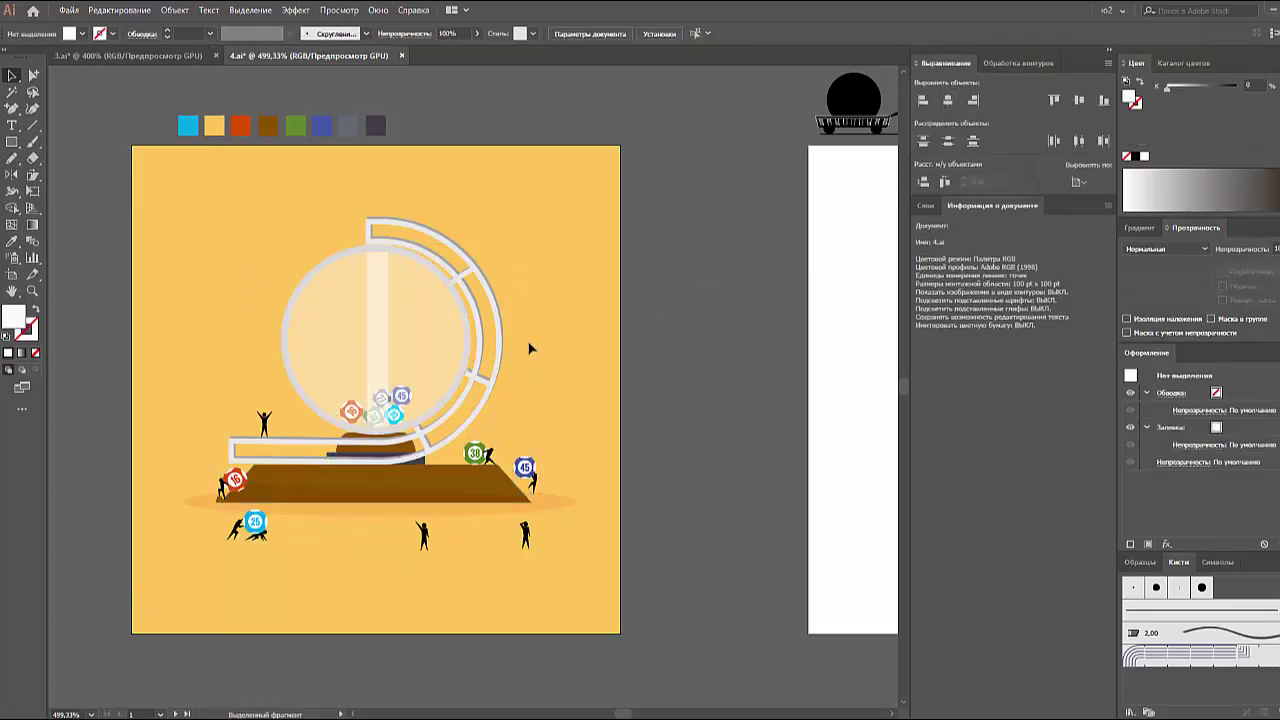
left_click(470, 320)
left_click(566, 352)
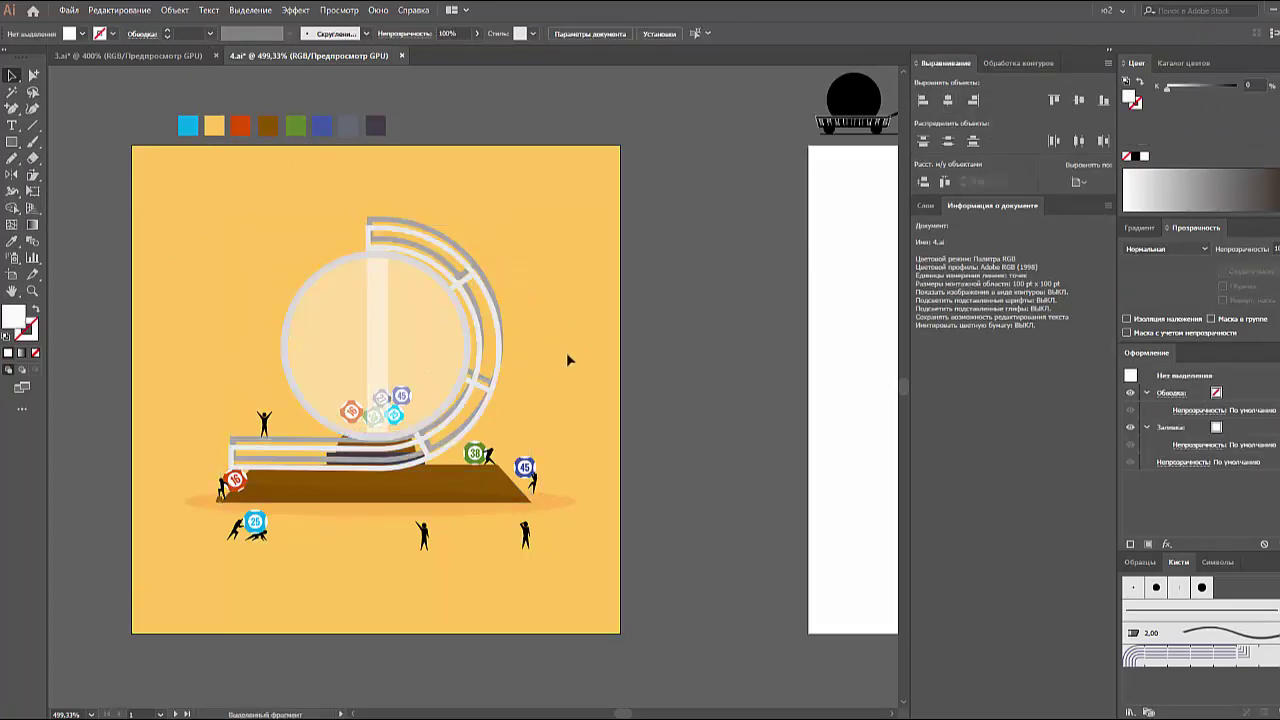
left_click(447, 342)
left_click(573, 356)
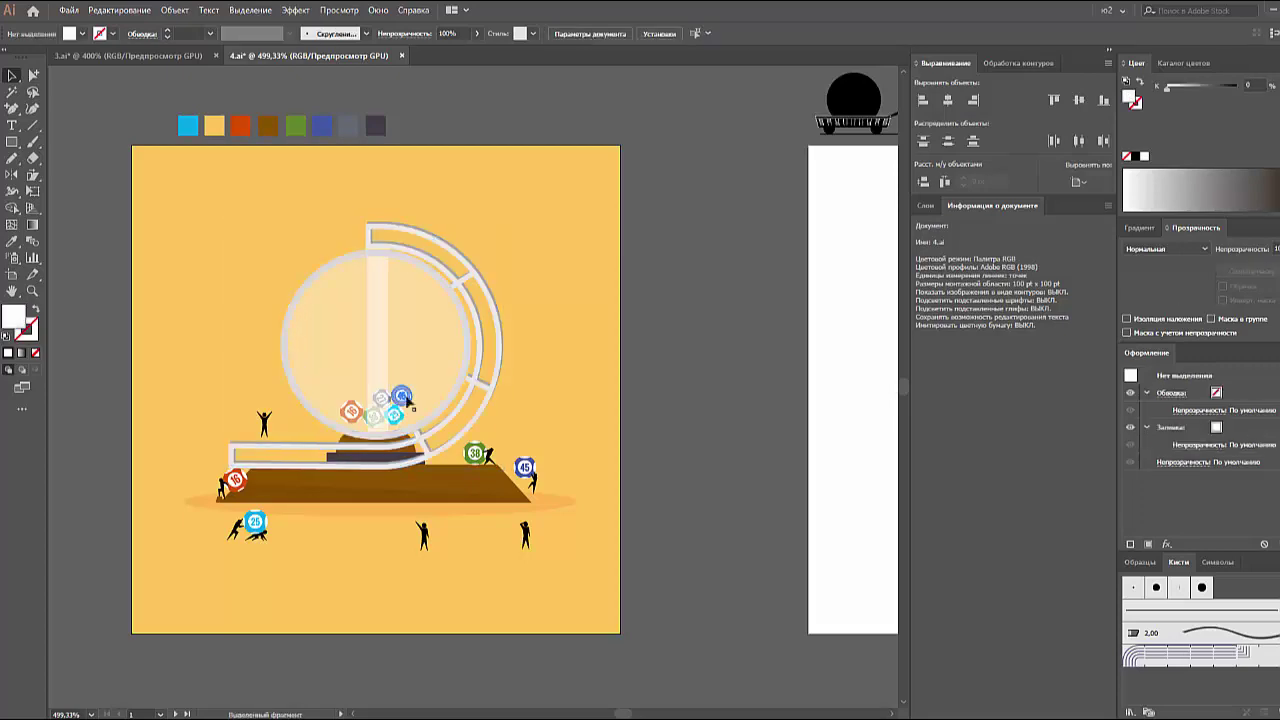
left_click(243, 455)
left_click(177, 413)
left_click(266, 456)
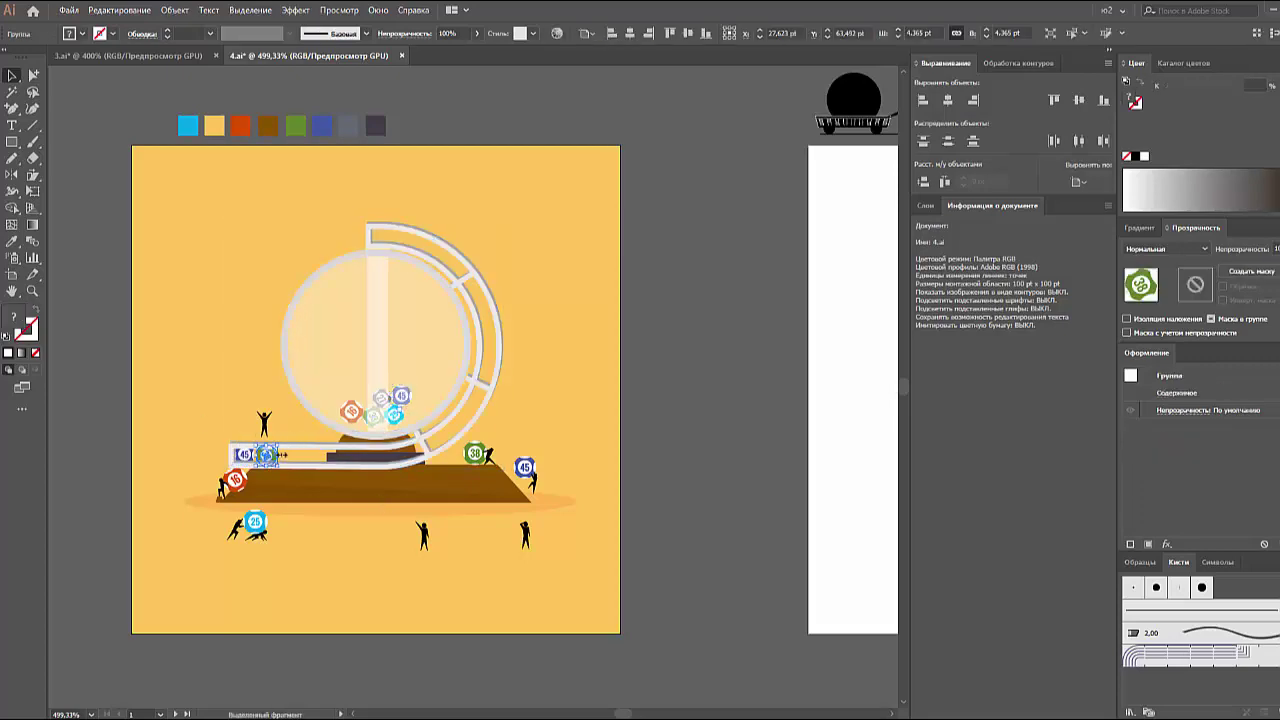
- Relabel the chute balls so the 45 ball reads 54 and the 38 ball reads 8
scroll(194, 423, "up", 1)
scroll(231, 480, "up", 5)
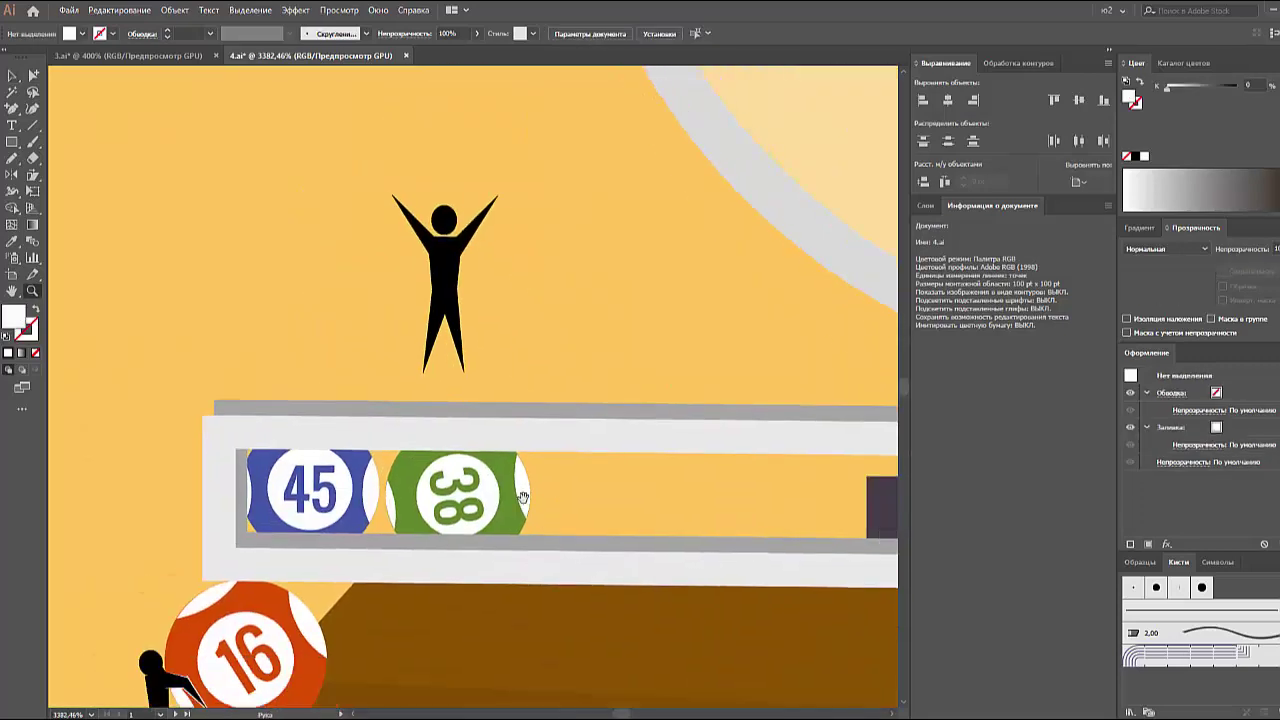
right_click(337, 478)
left_click(398, 577)
double_click(354, 347)
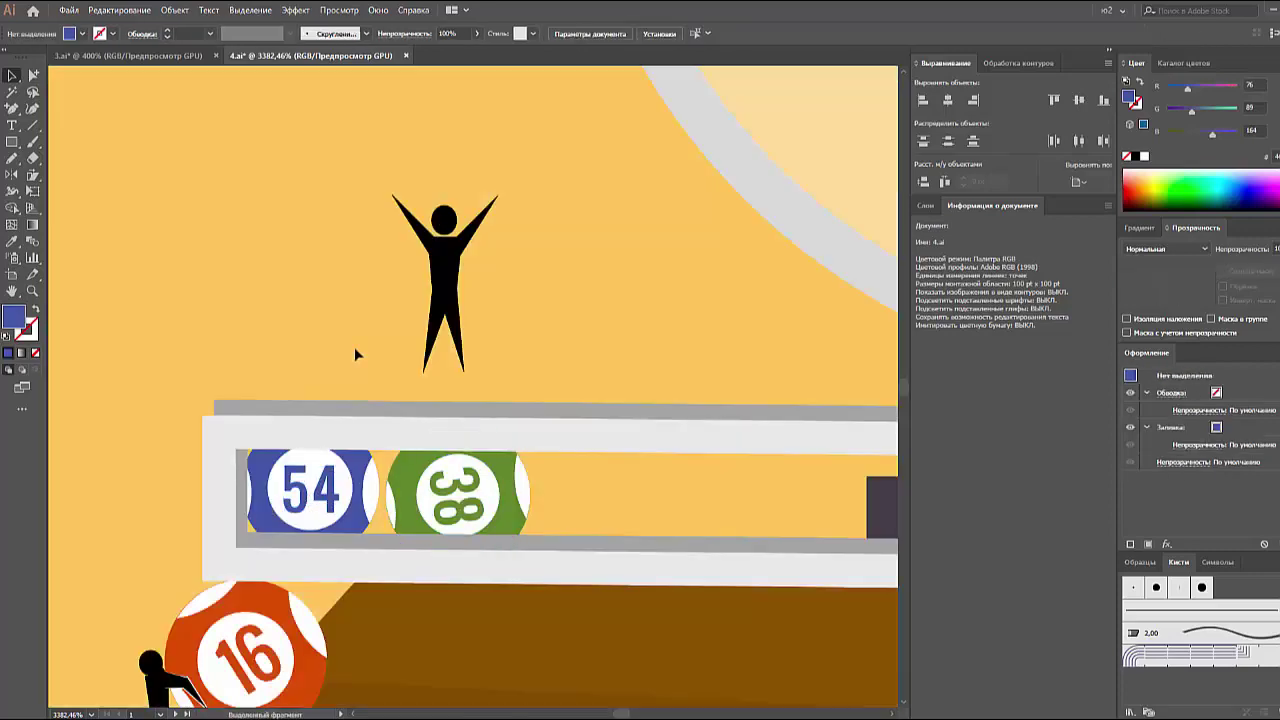
double_click(478, 495)
left_click_drag(479, 495, 491, 543)
double_click(534, 385)
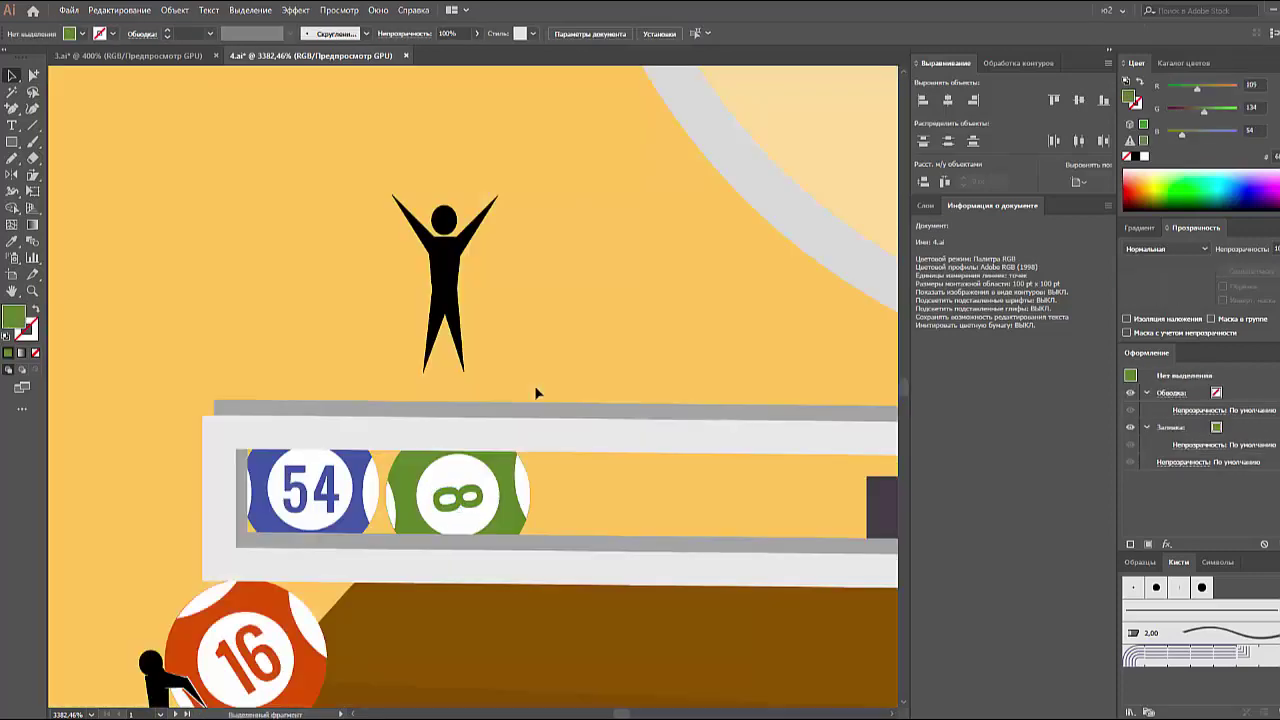
- Edit the green ball's number in Isolation Mode
key("ctrl+0")
scroll(528, 405, "up", 3)
right_click(466, 455)
left_click(510, 530)
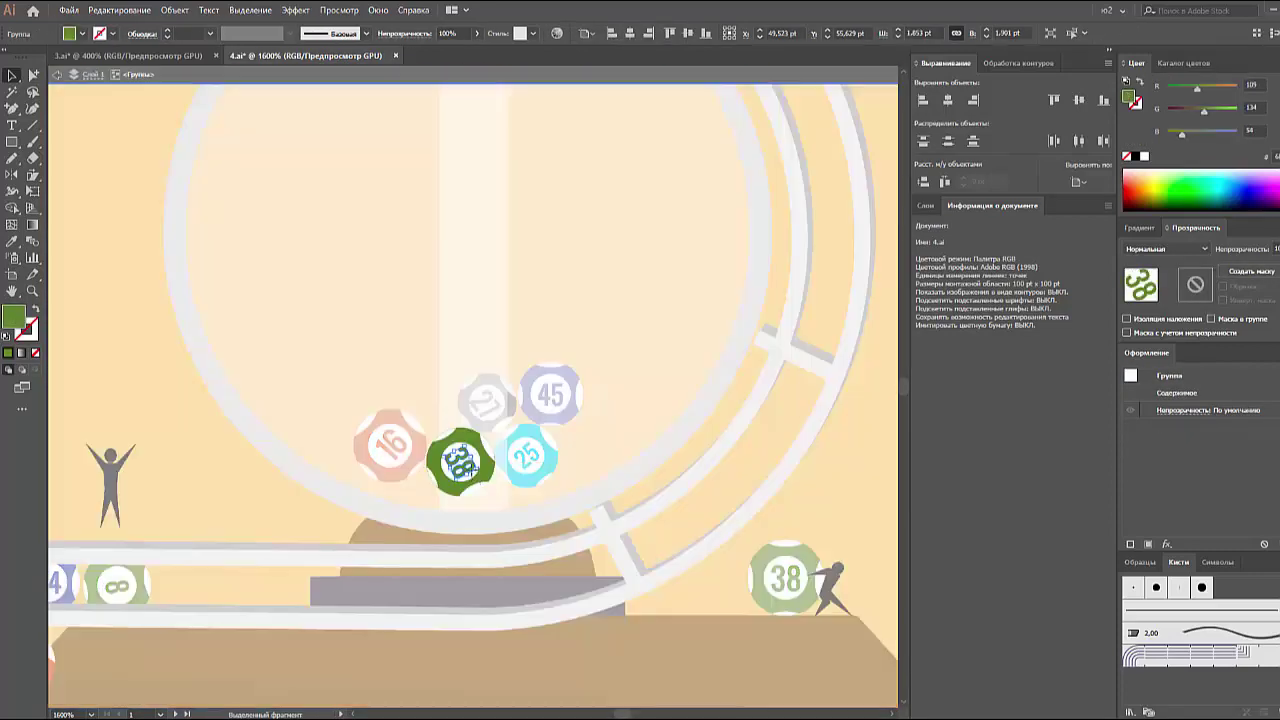
double_click(651, 423)
- Change the 25 ball's number to 5 and isolate the grey top ball
right_click(549, 452)
left_click(637, 550)
right_click(537, 457)
key("Escape")
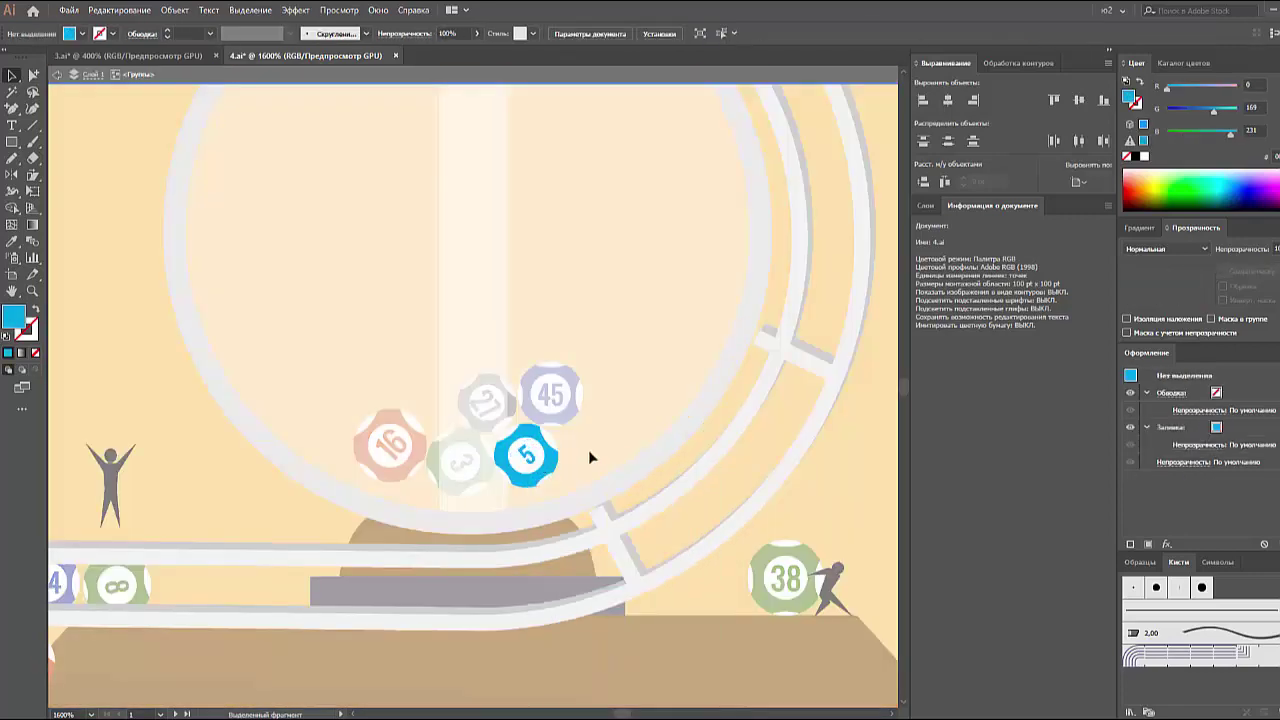
double_click(590, 457)
right_click(512, 407)
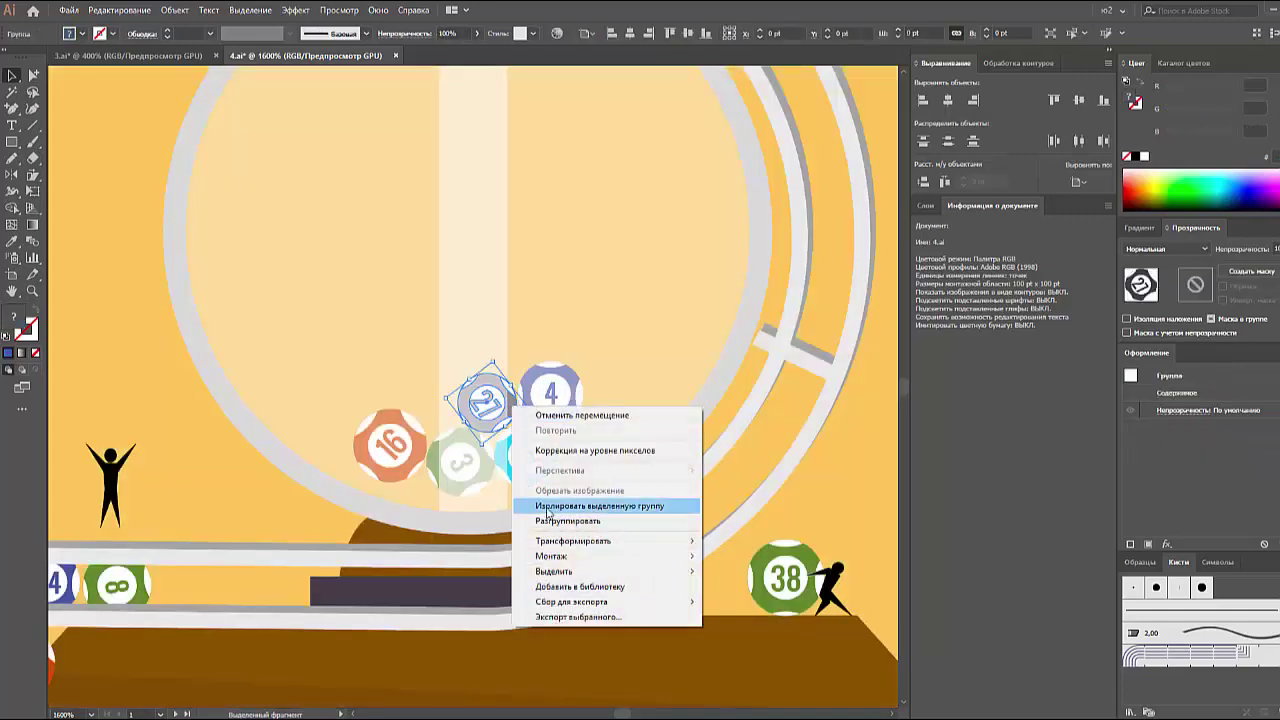
left_click(548, 507)
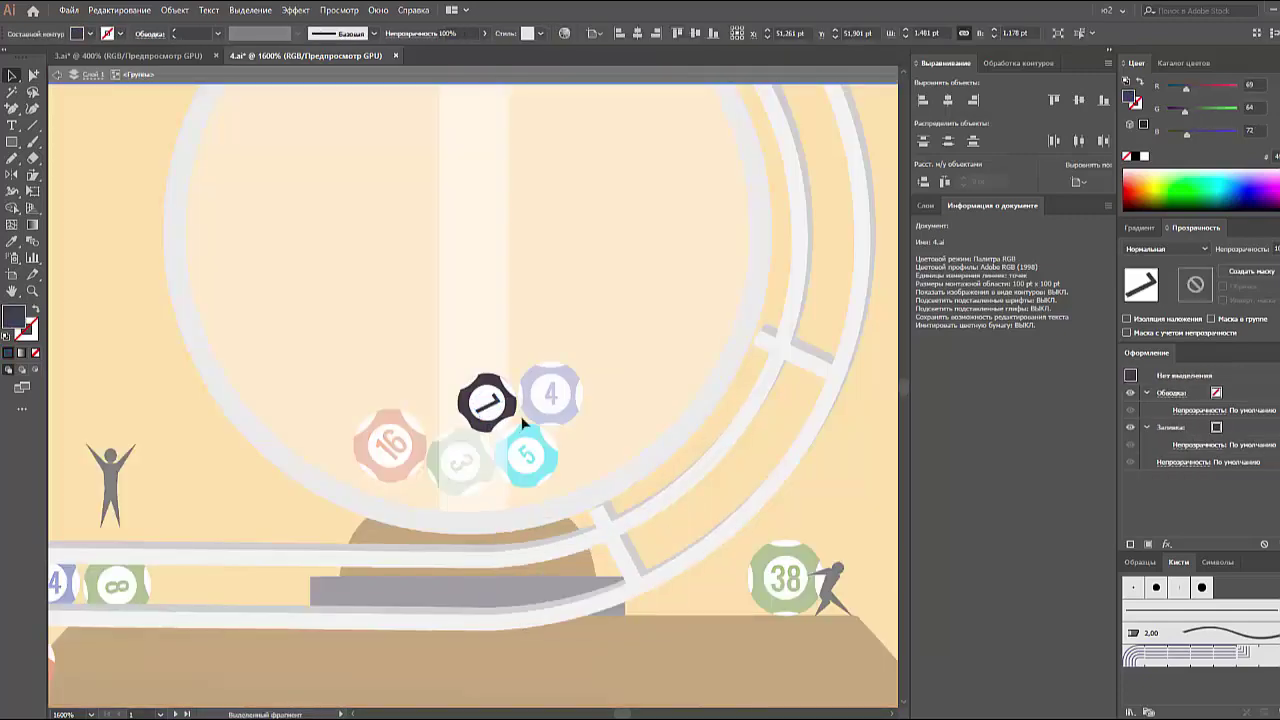